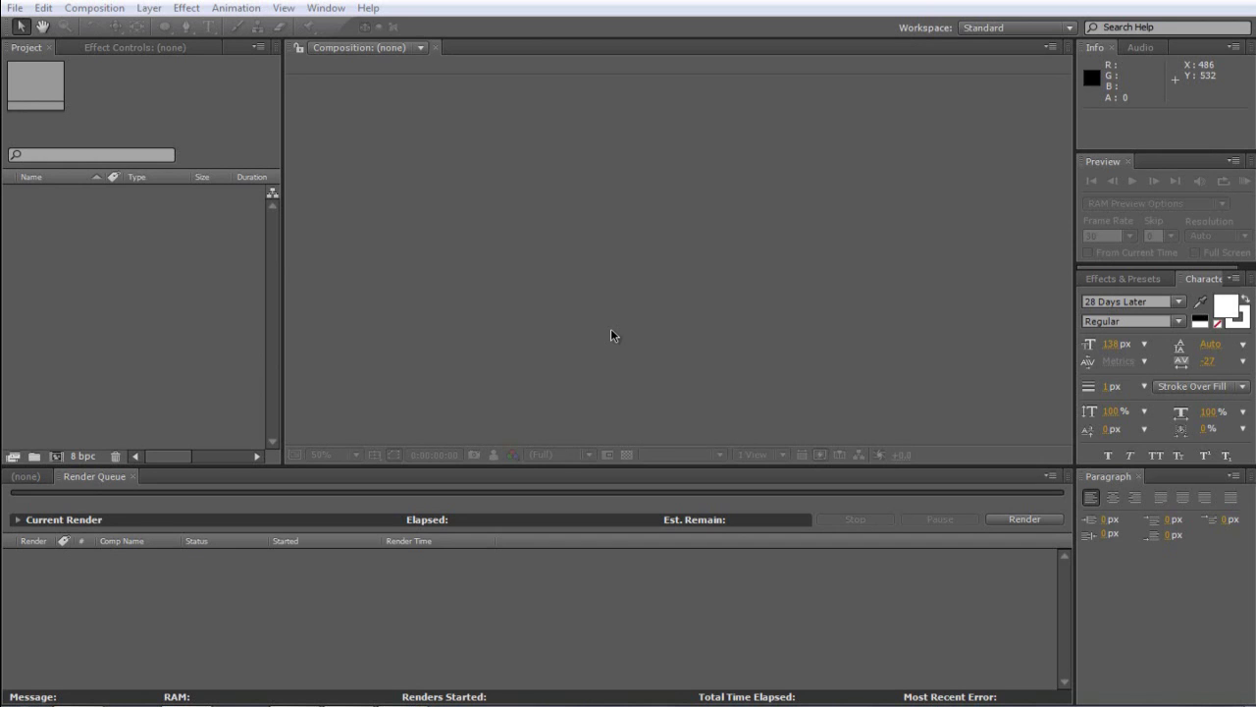
Step: Create a new 1280×720 composition, Comp 1, from the HDTV 720 29.97 preset
left_click(78, 9)
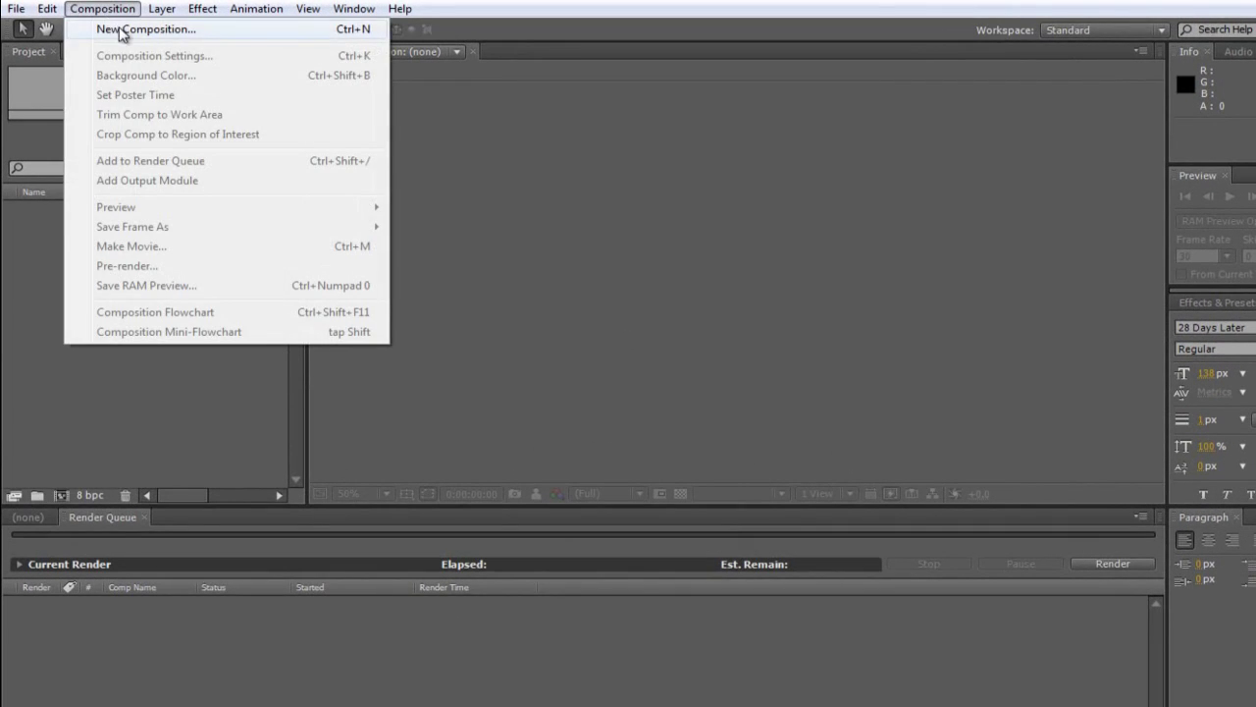
left_click(157, 29)
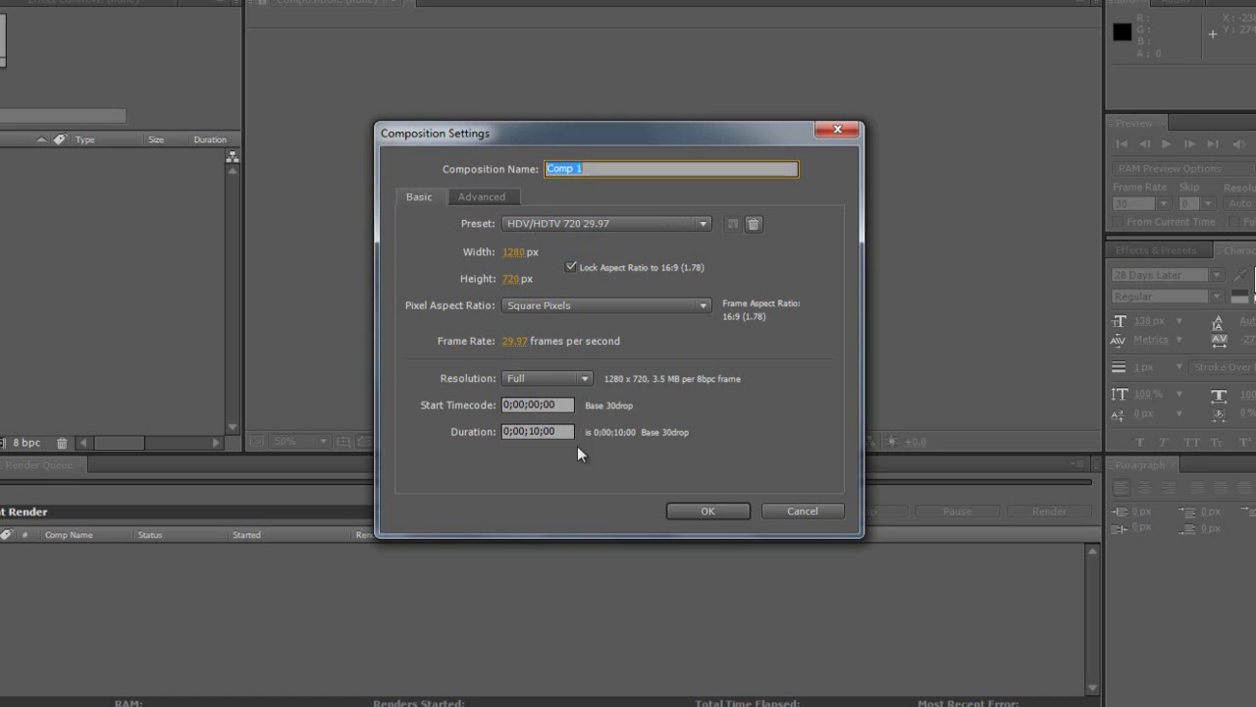
left_click(710, 510)
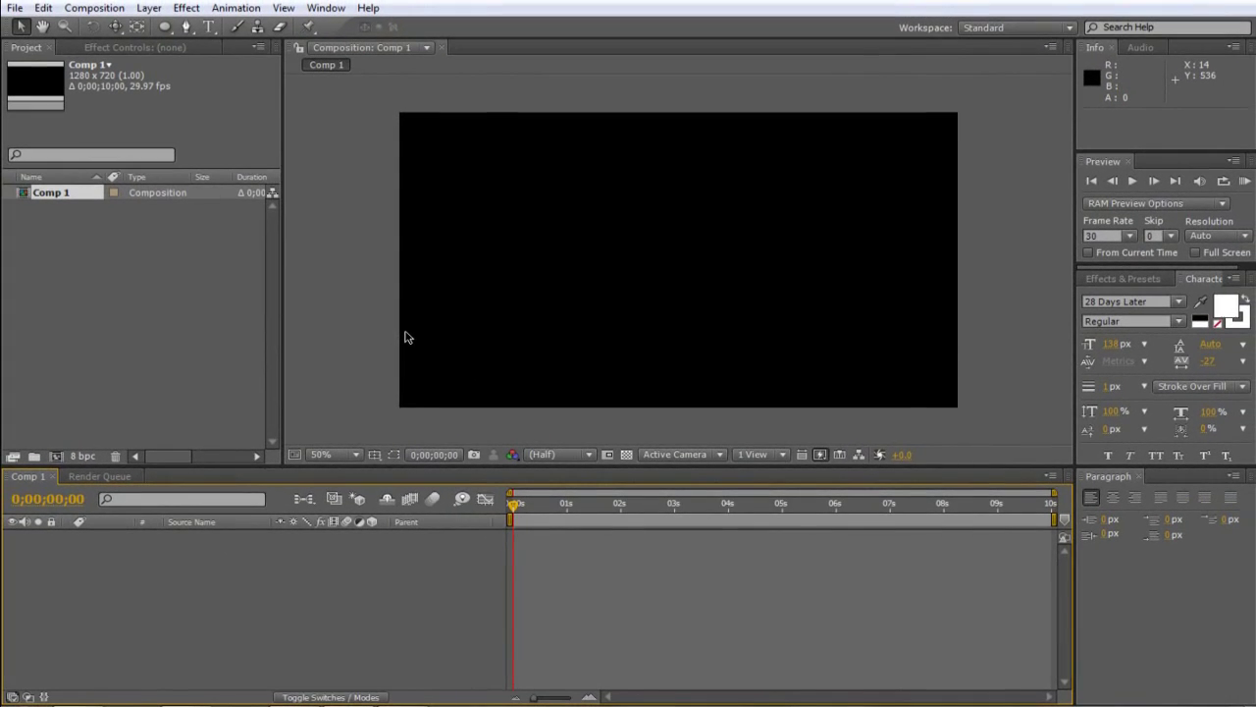
Step: Add a text layer reading 'PureCreativeDesigns' in the comp
key("ctrl+t")
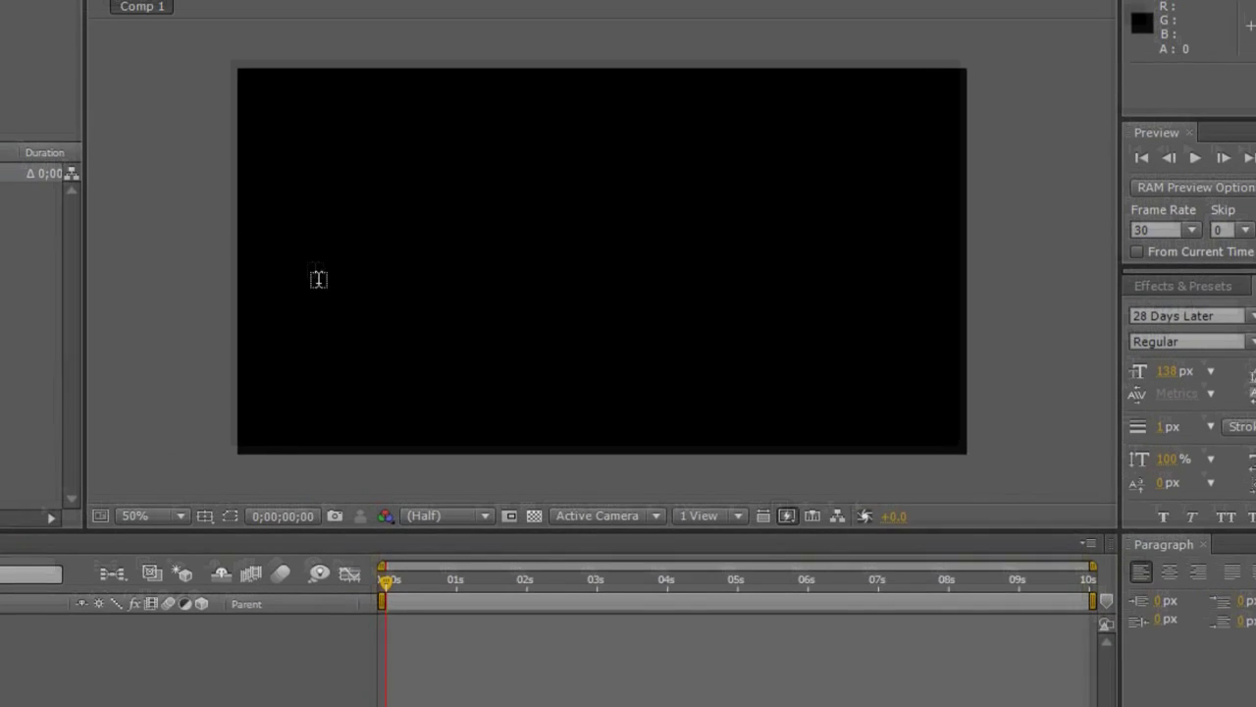
left_click(217, 150)
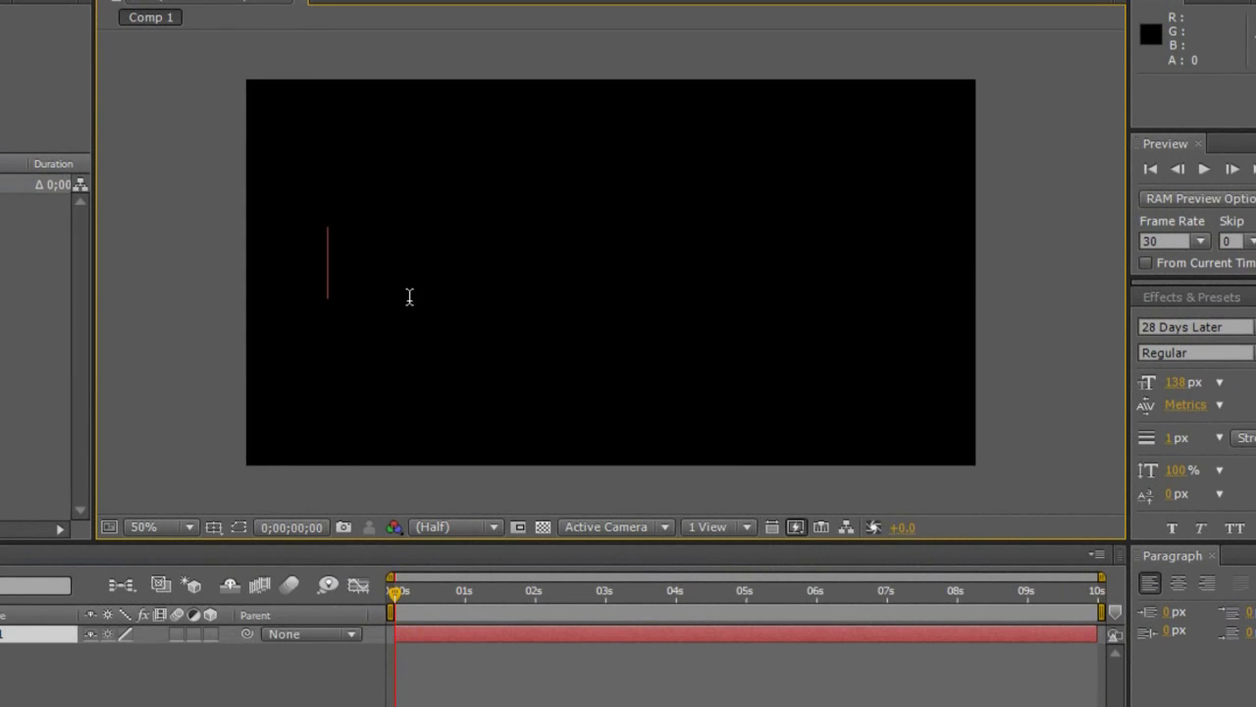
type("PUREC")
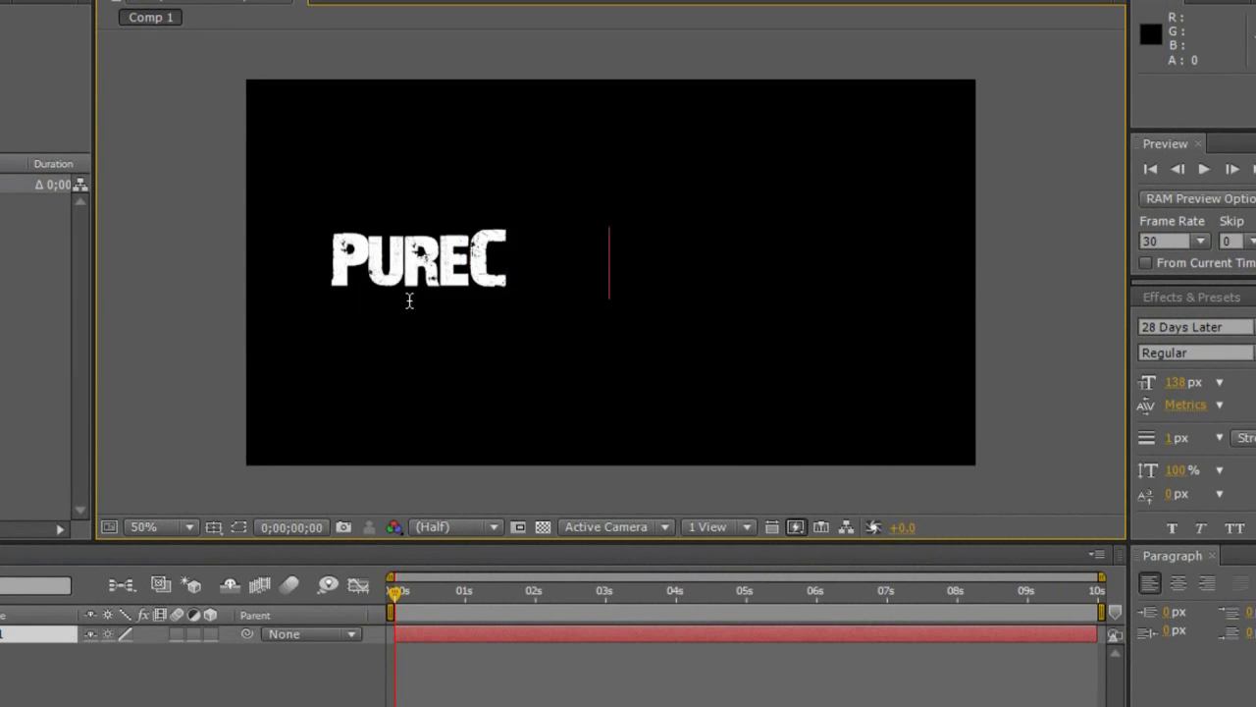
type("RER")
key("BackSpace")
type("A")
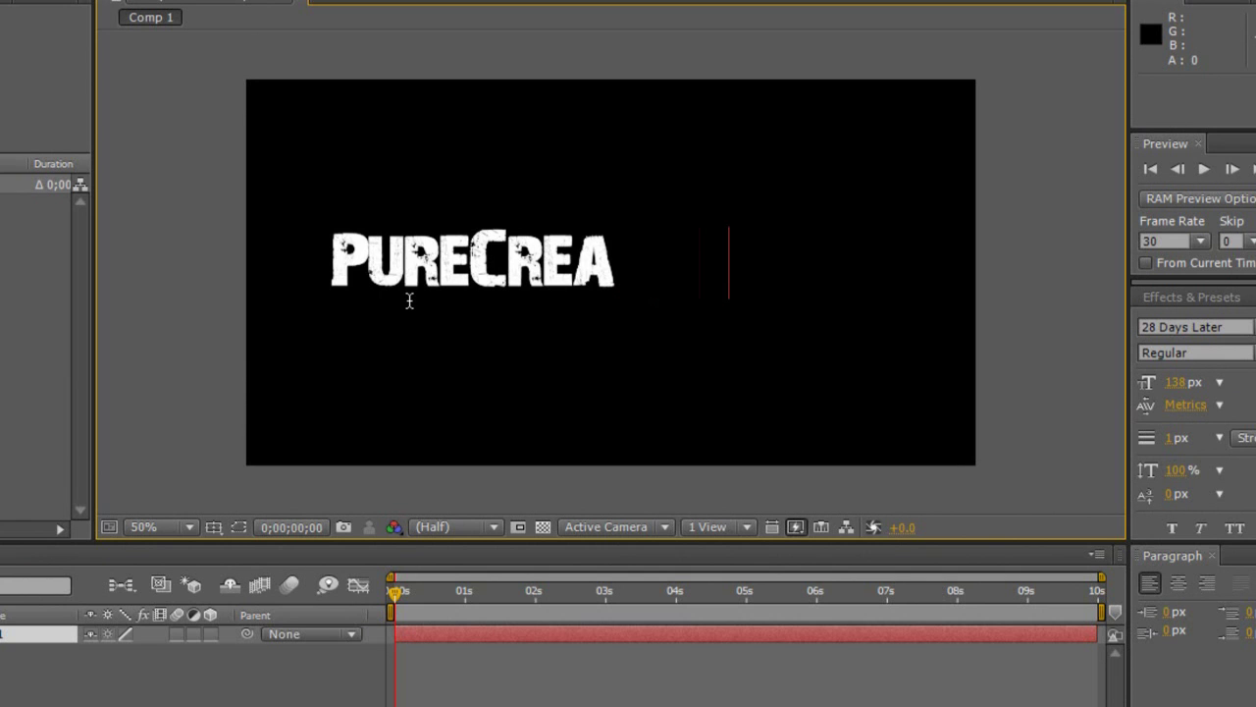
type("TIVEDEW")
key("BackSpace")
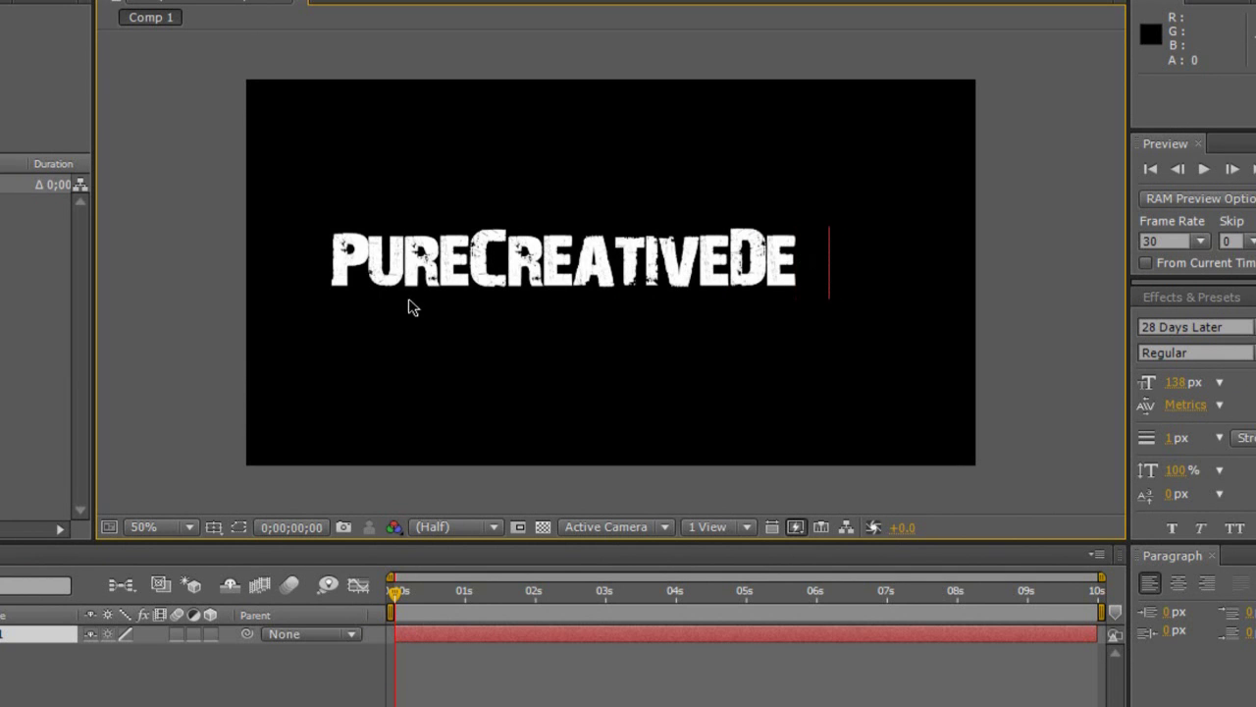
type("SIGND")
key("BackSpace")
type("S")
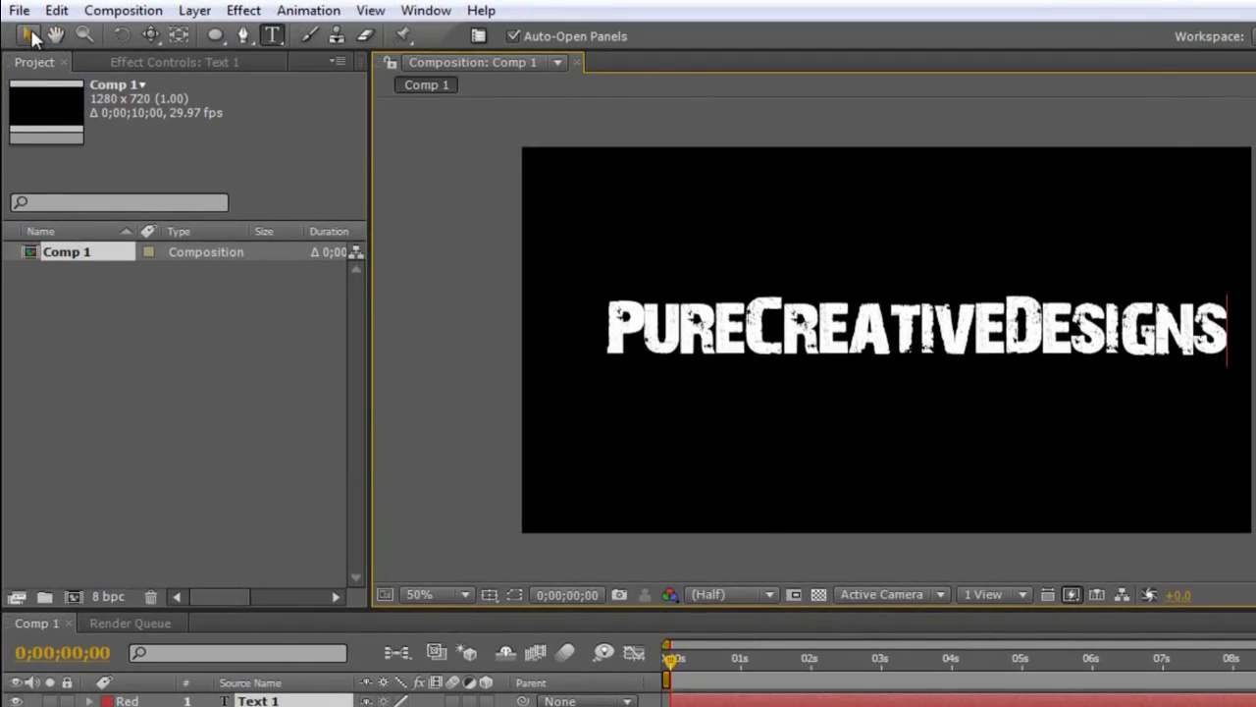
left_click(0, 0)
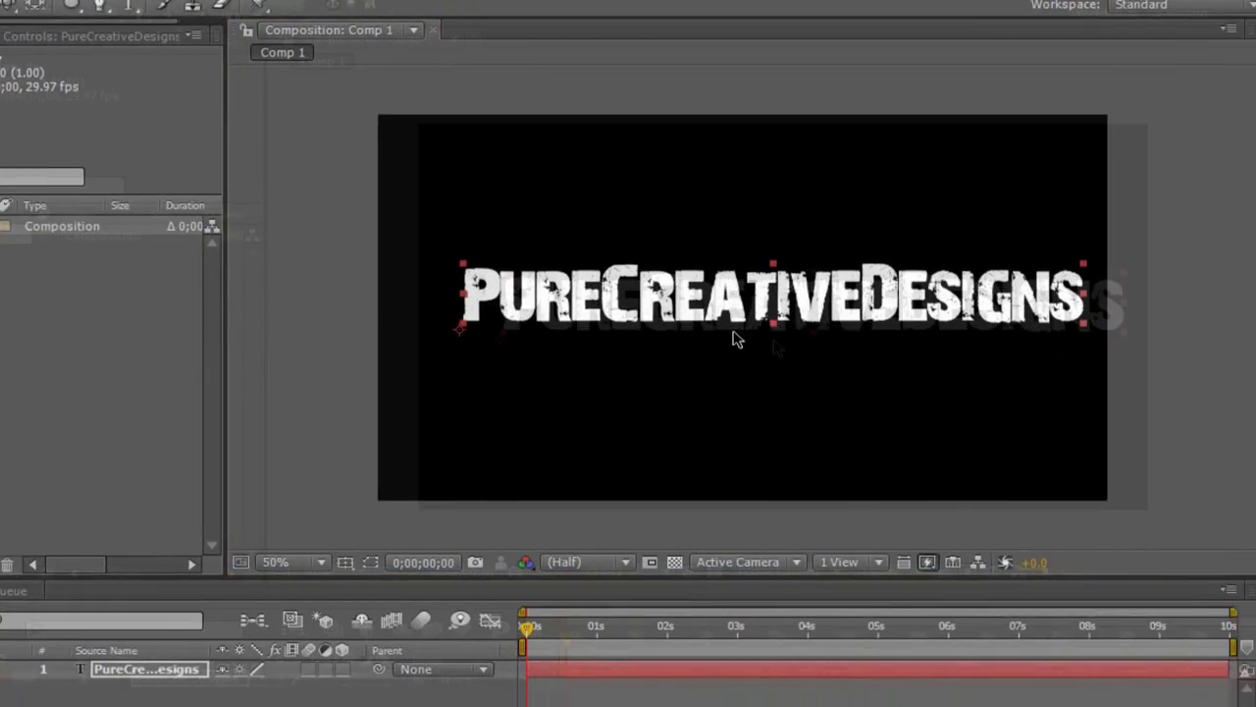
Step: Nudge the PureCreativeDesigns text slightly right to centre it in the frame
left_click(815, 415)
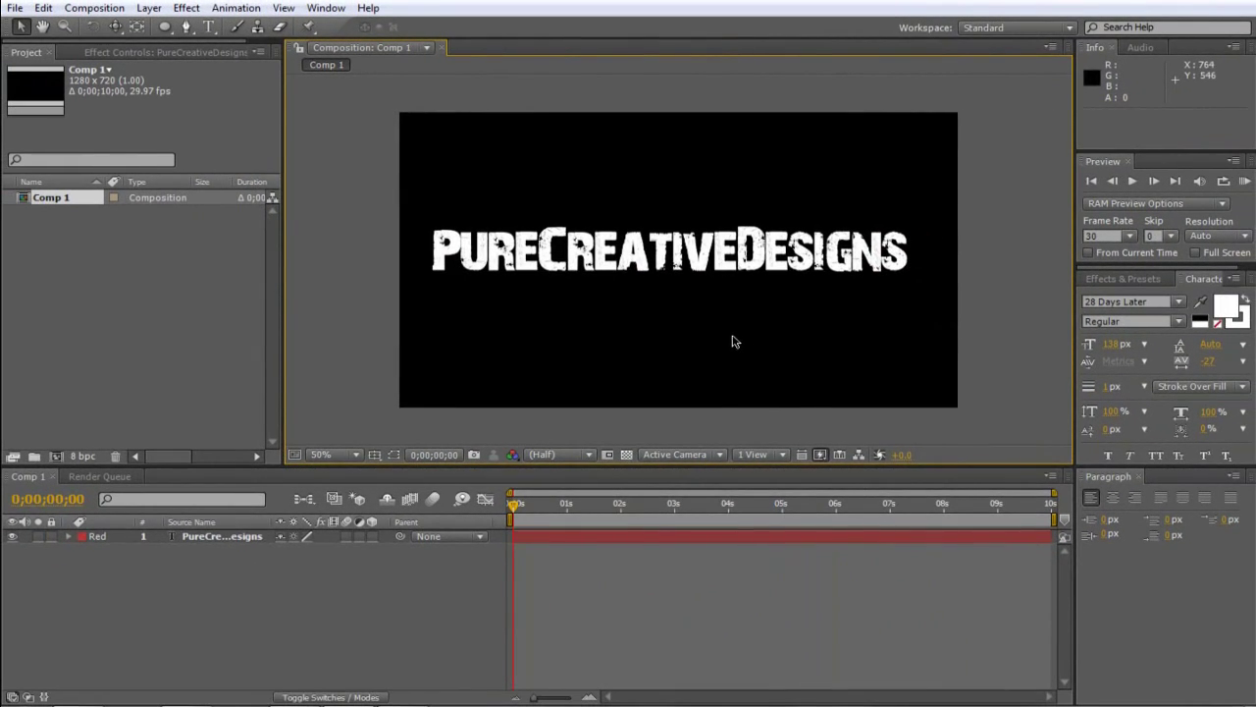
left_click(687, 257)
left_click_drag(687, 257, 693, 259)
left_click(697, 303)
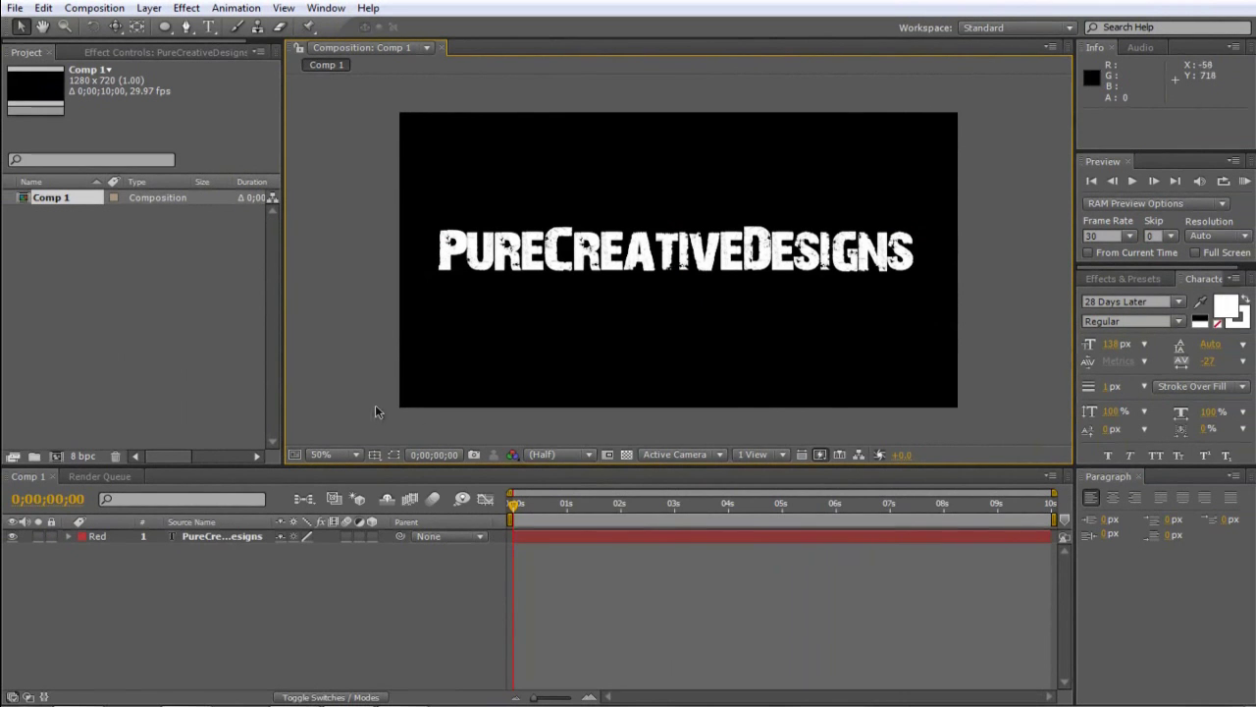
Step: Create a new full-frame solid coloured white, White Solid 1
left_click(148, 8)
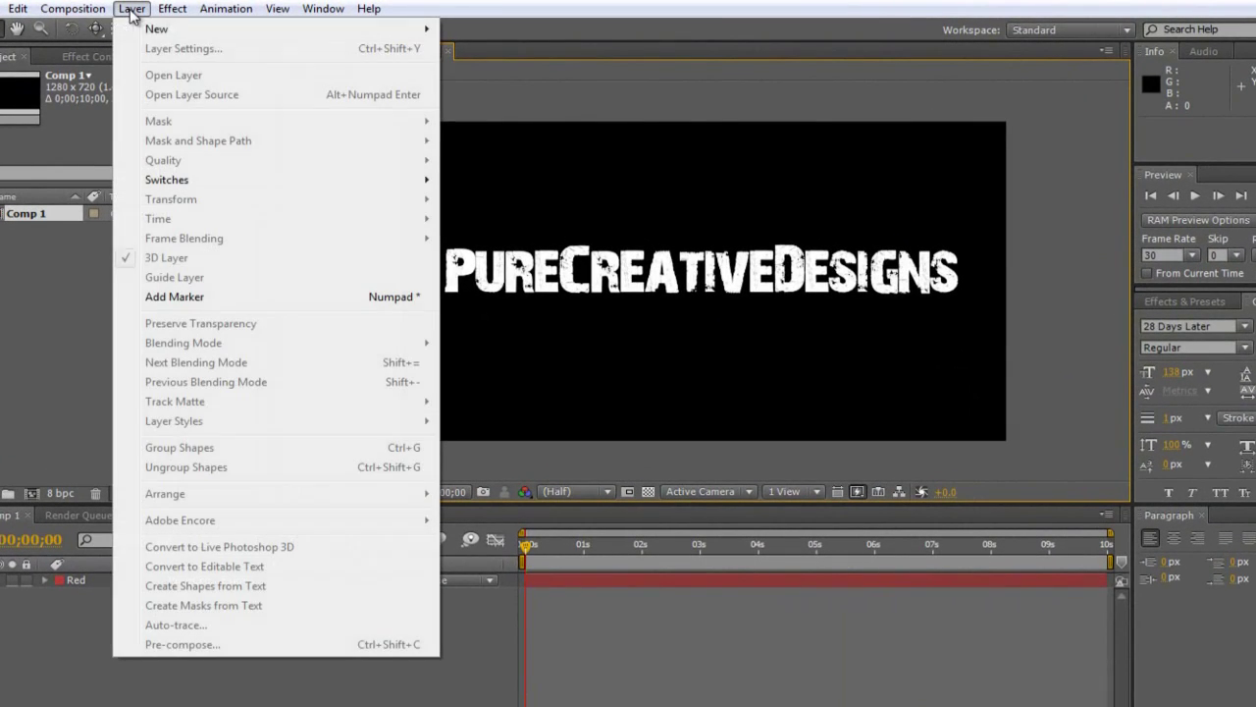
mouse_move(412, 28)
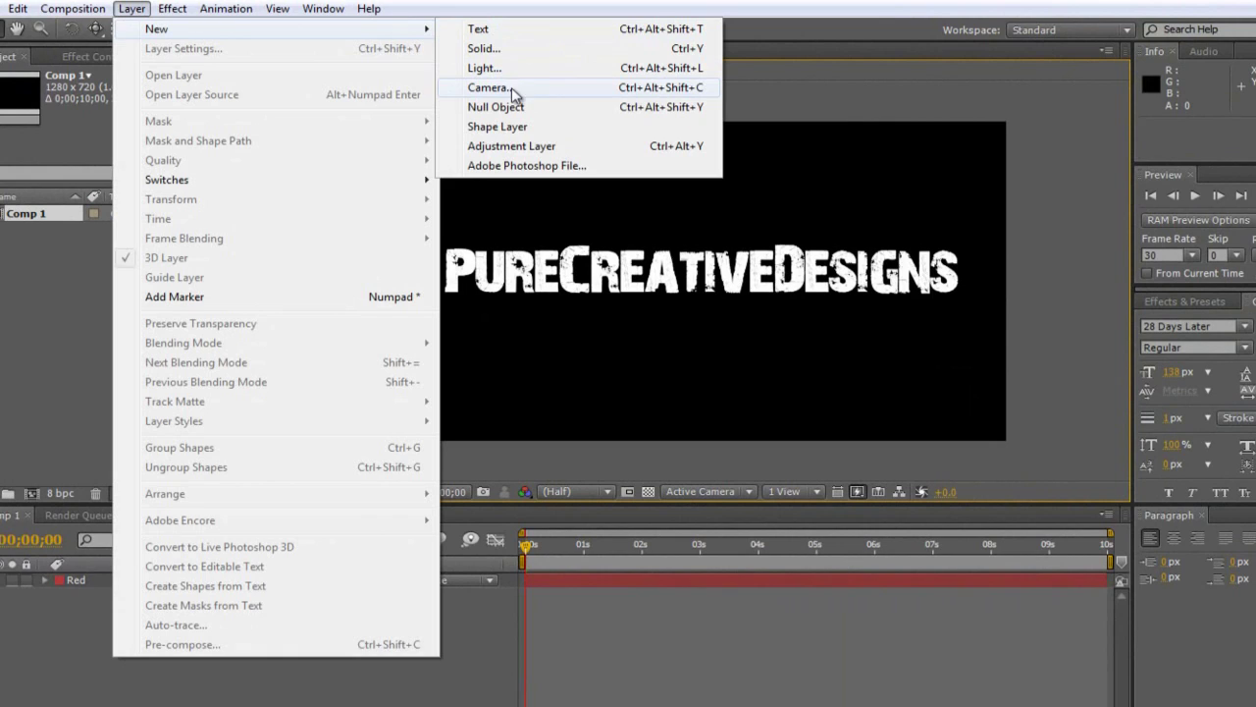
left_click(510, 49)
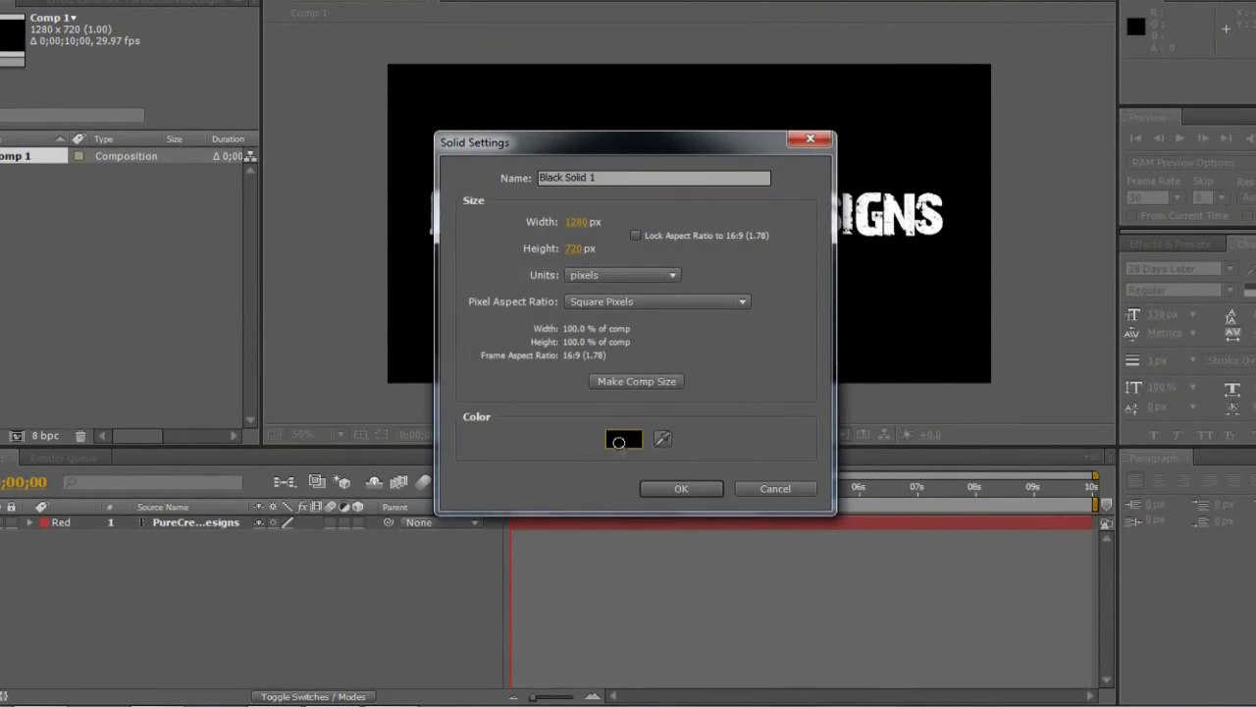
left_click(620, 442)
left_click(475, 295)
left_click(900, 314)
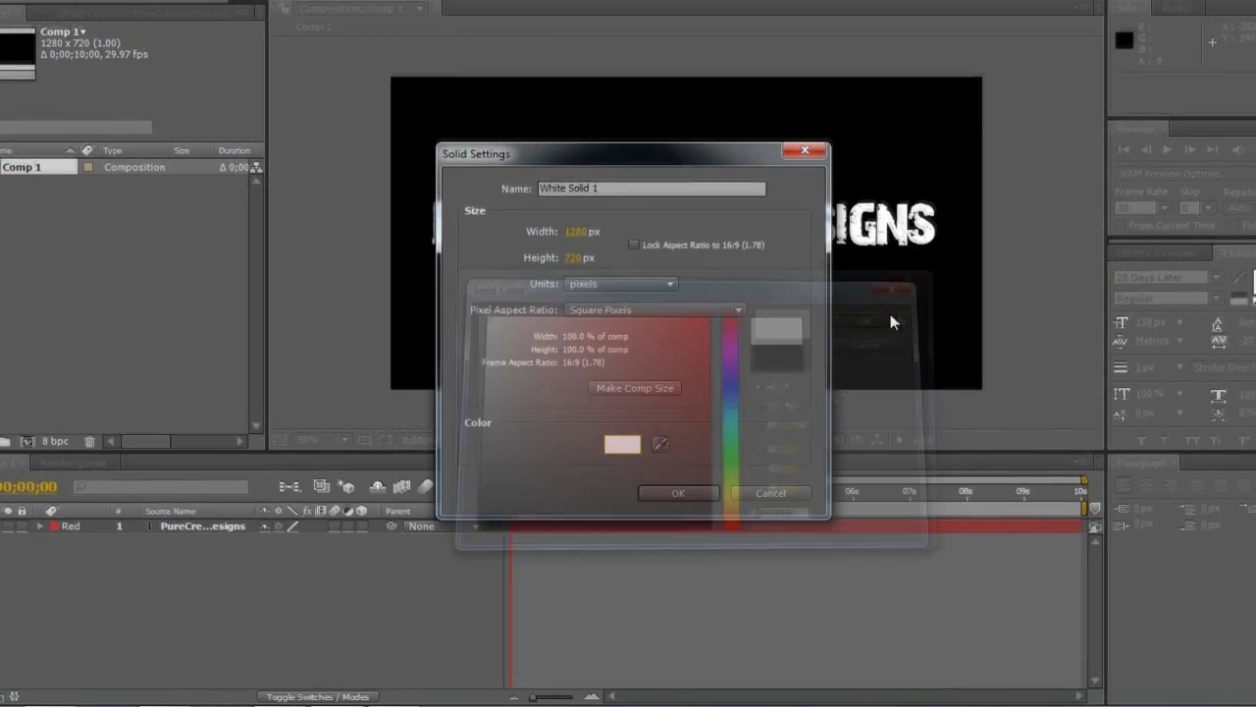
left_click(679, 493)
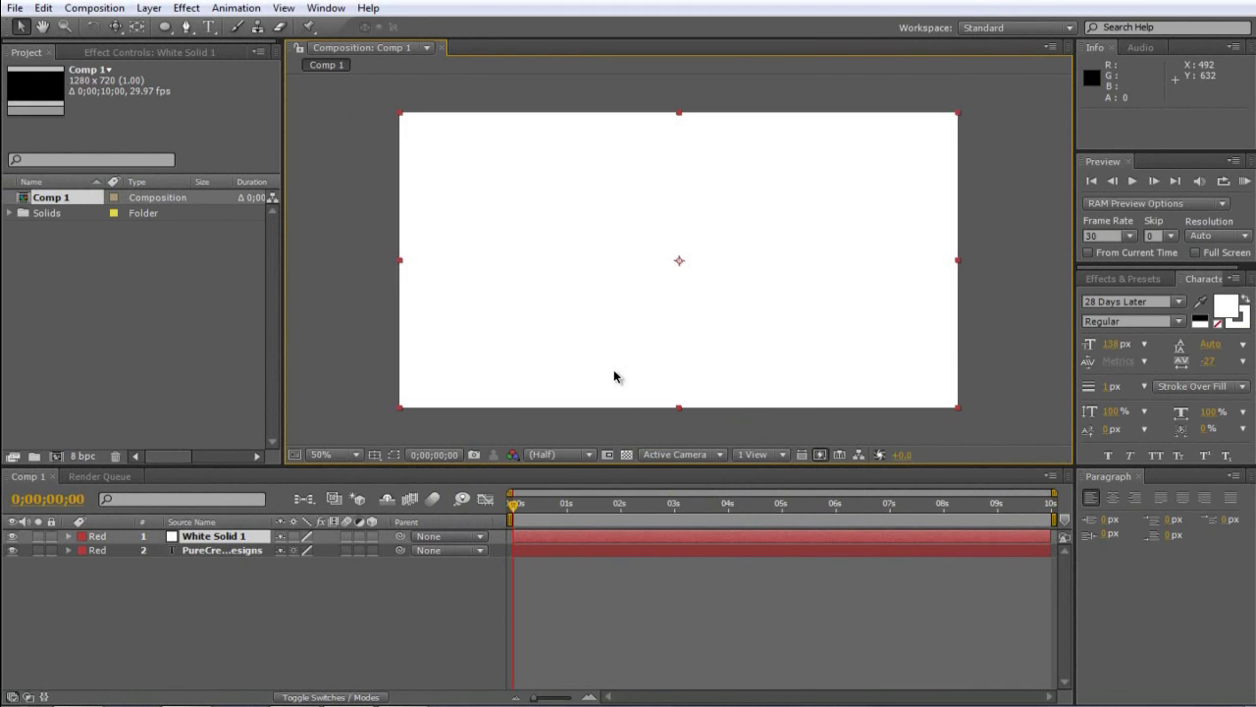
Step: Move White Solid 1 beneath the text layer and hide the PureCreativeDesigns layer
left_click_drag(202, 540, 201, 560)
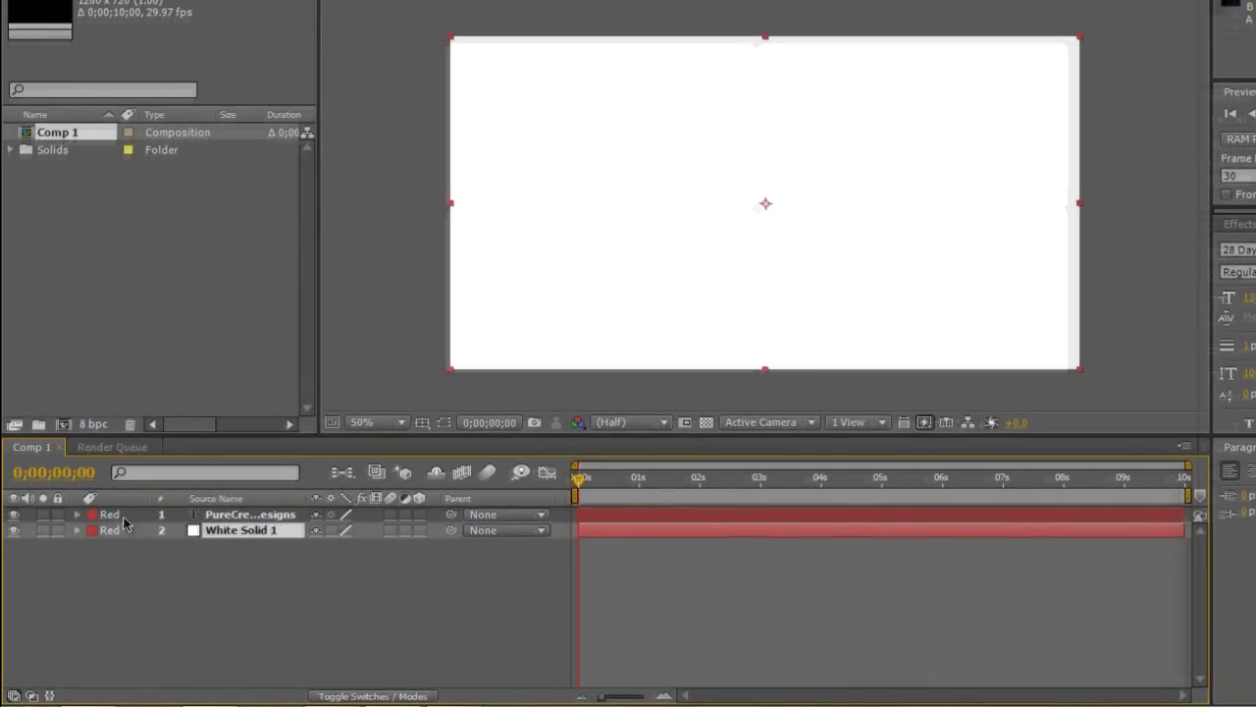
left_click(147, 512)
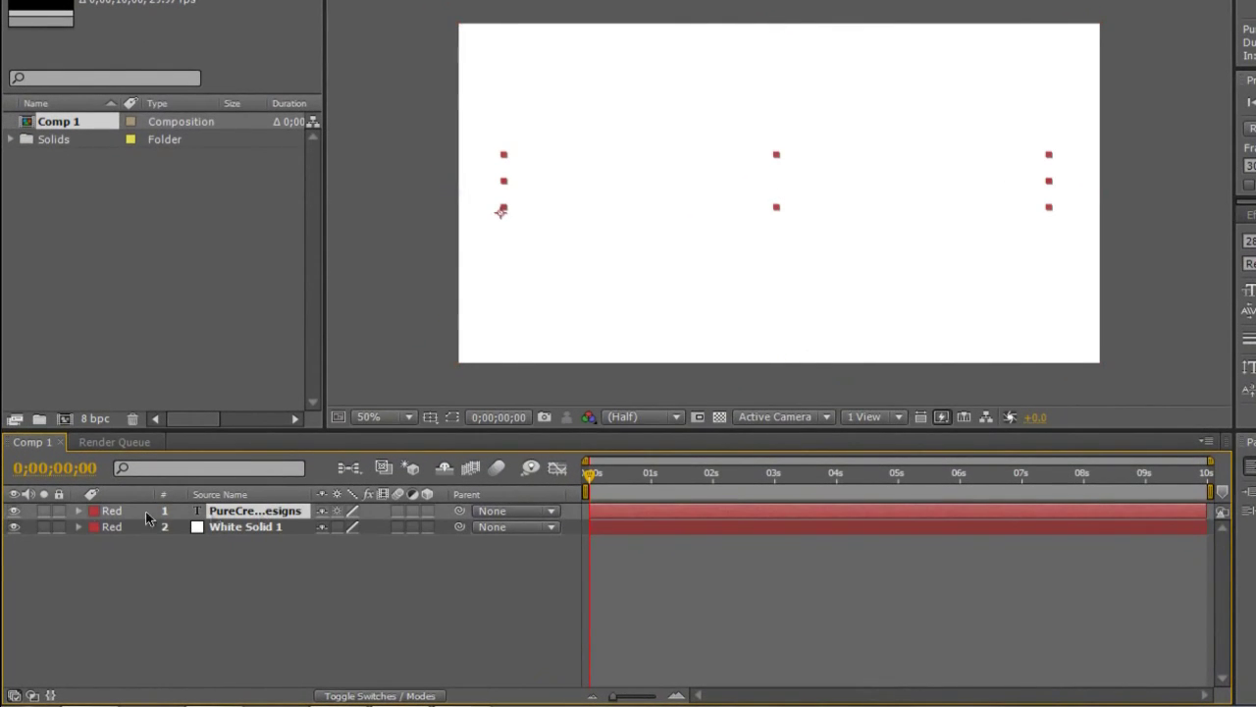
left_click(14, 510)
left_click(124, 576)
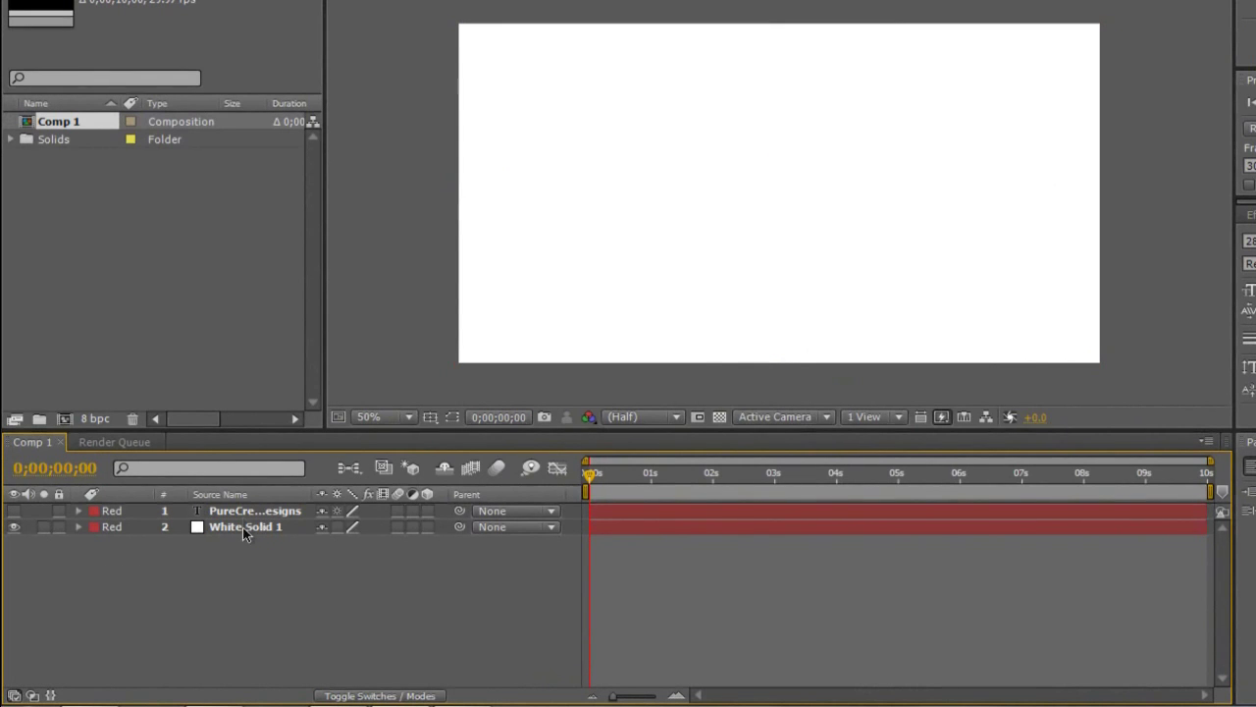
Step: Apply the Simulation > Shatter effect to White Solid 1
left_click(242, 527)
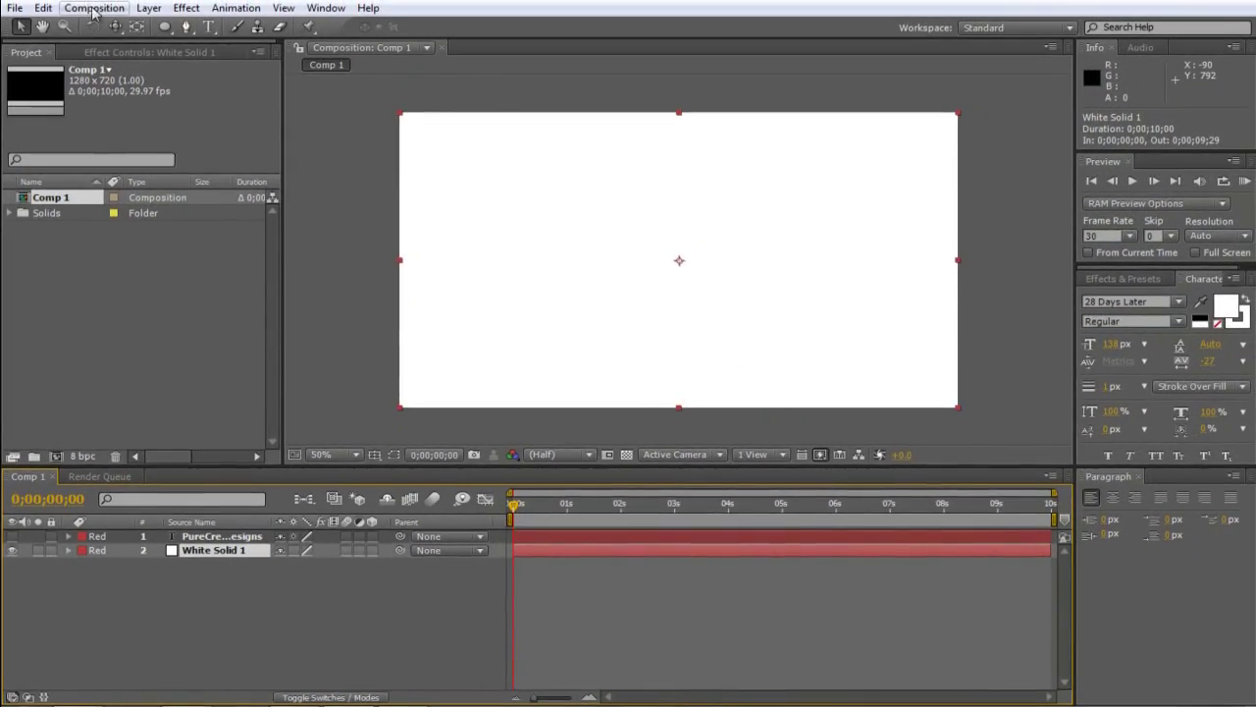
left_click(187, 9)
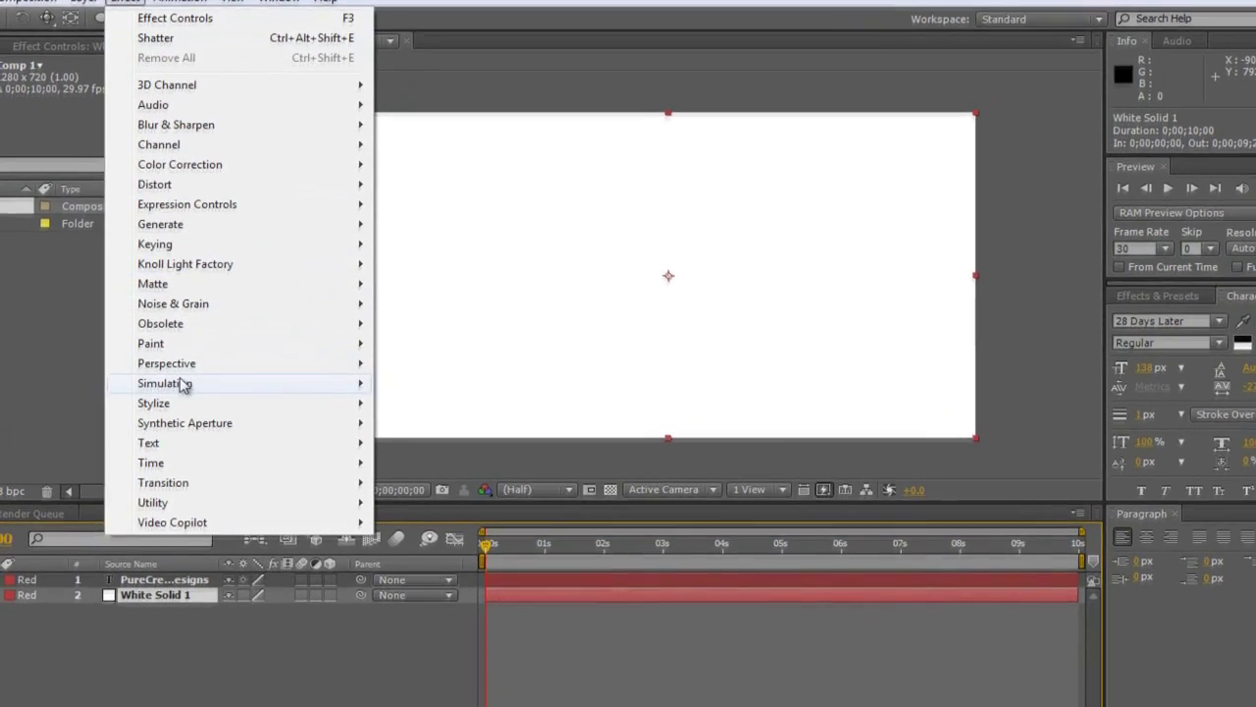
mouse_move(184, 395)
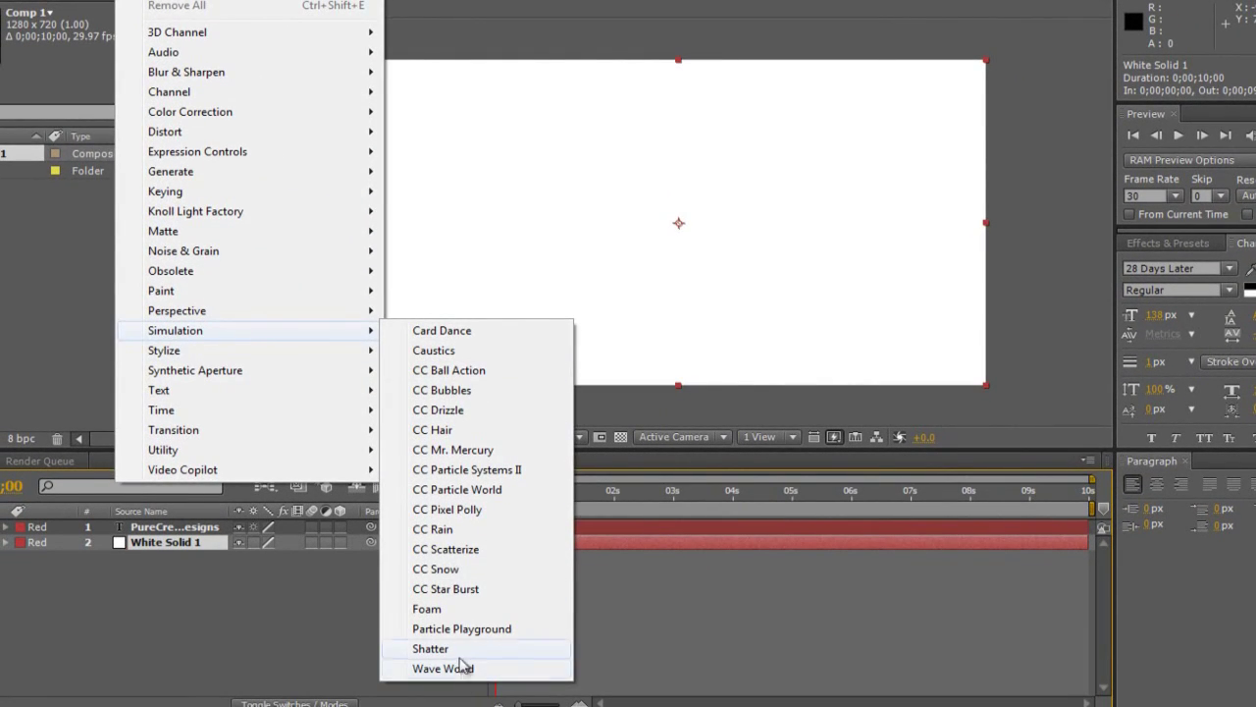
left_click(453, 649)
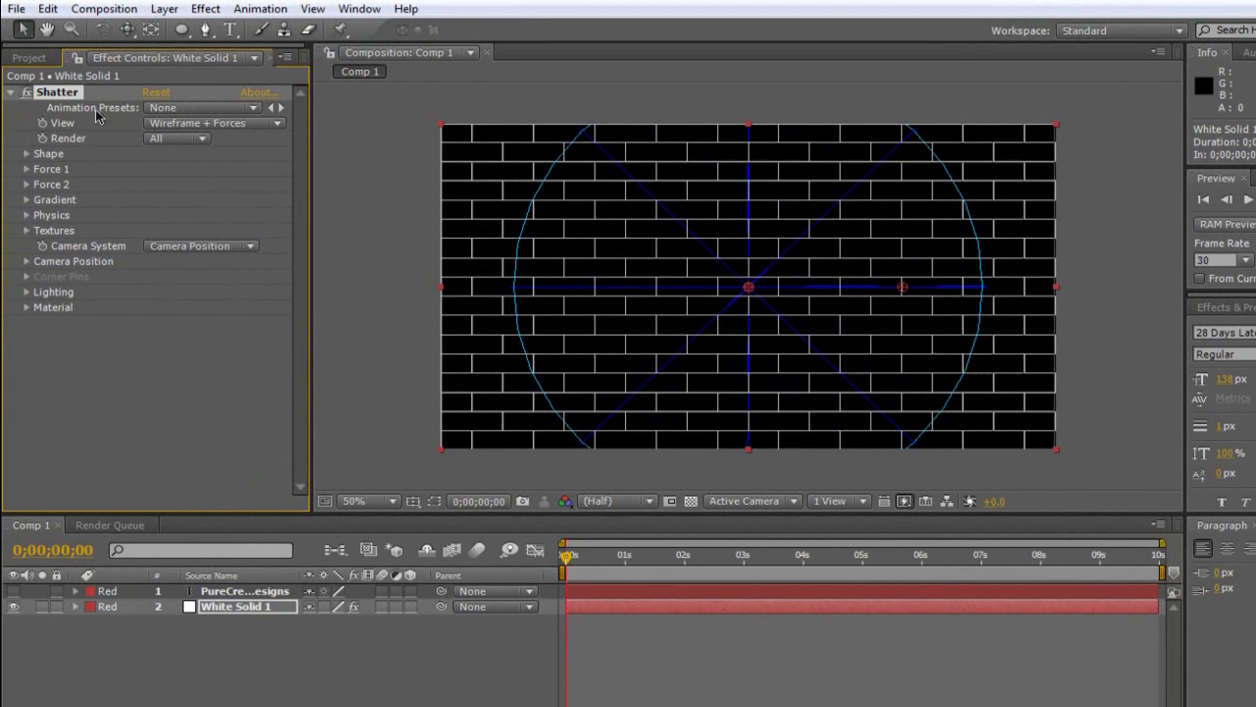
Step: Keep Shatter's animation preset at None and set its View to Rendered
left_click(175, 116)
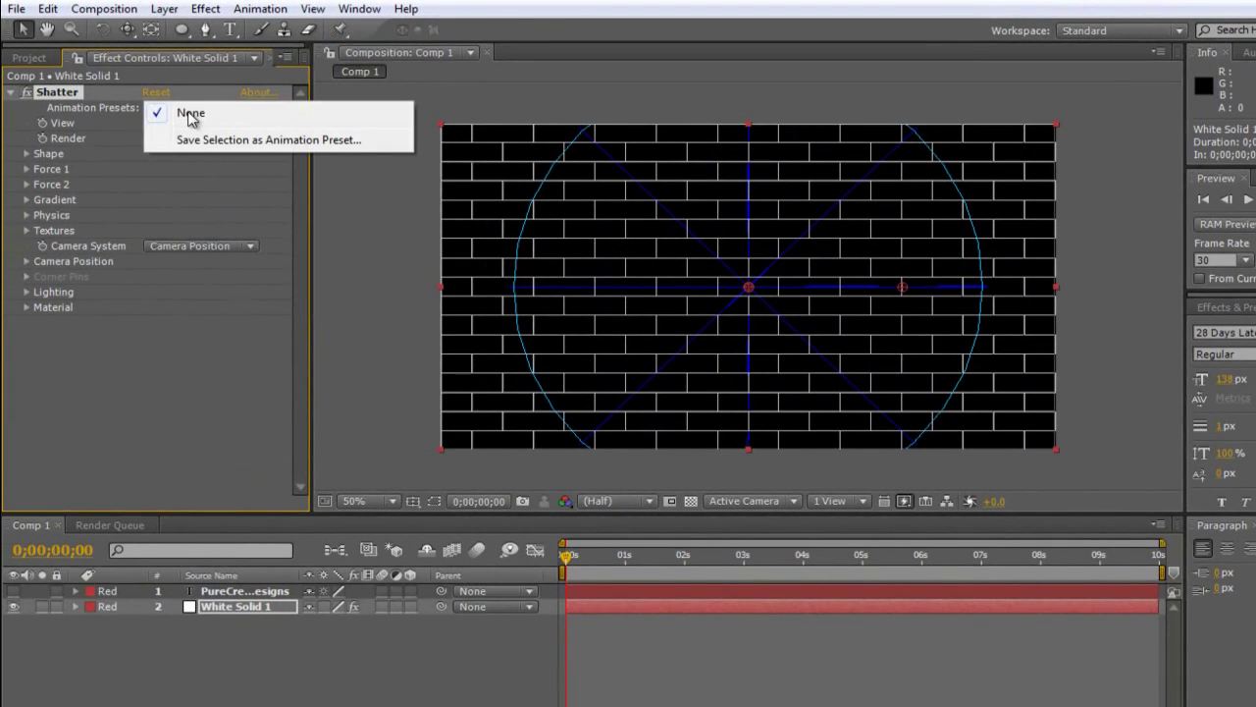
left_click(175, 226)
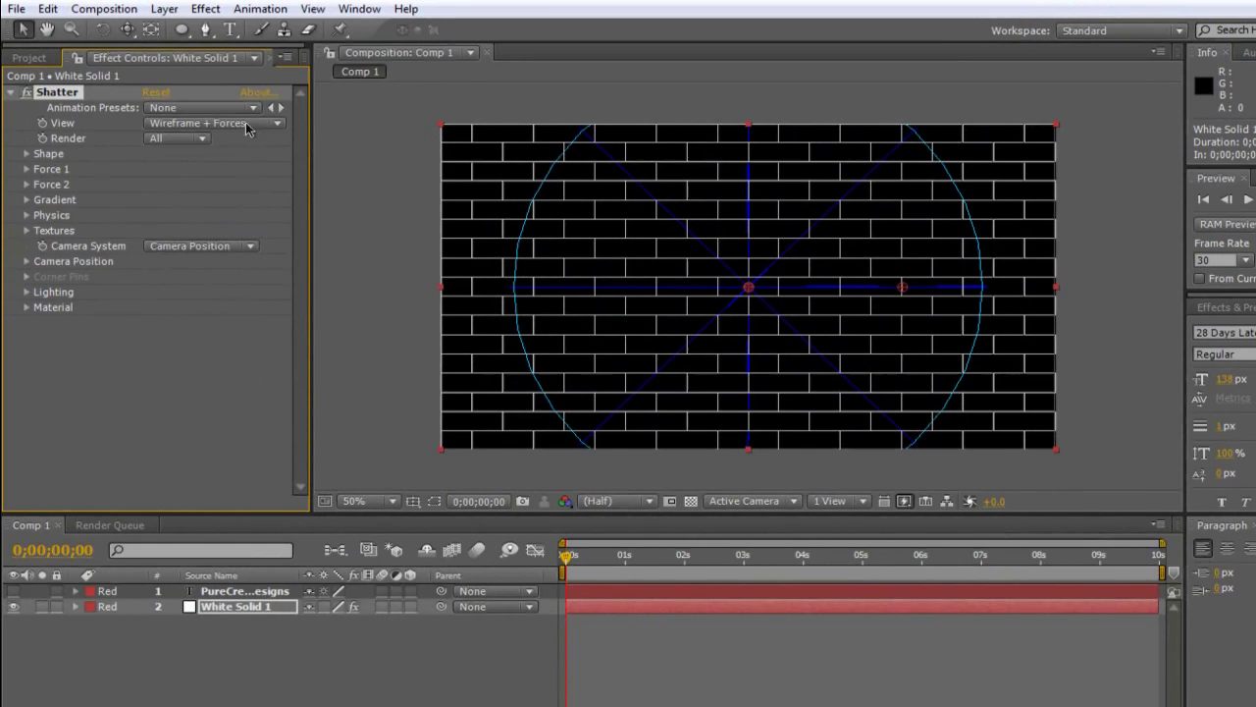
left_click(247, 125)
left_click(211, 42)
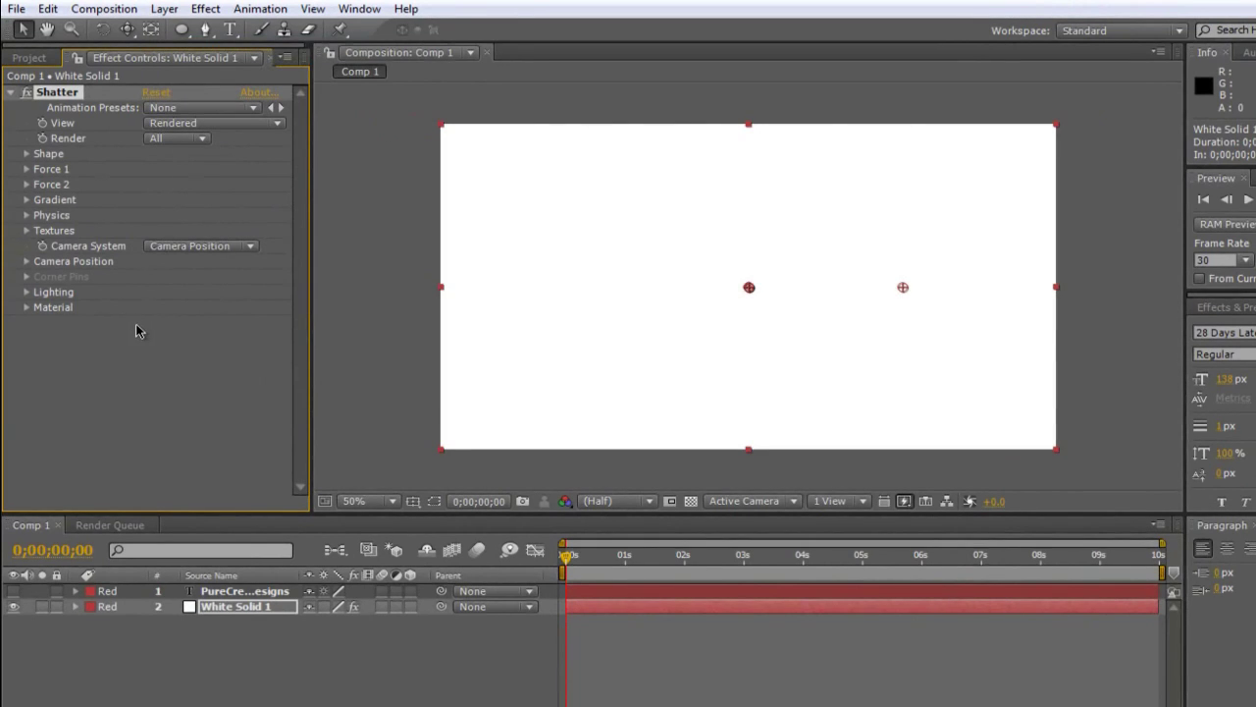
Step: Set Shatter's Pattern to Custom with 1. PureCreativeDesigns as the Custom Shatter Map
left_click(26, 154)
left_click(174, 172)
left_click(191, 139)
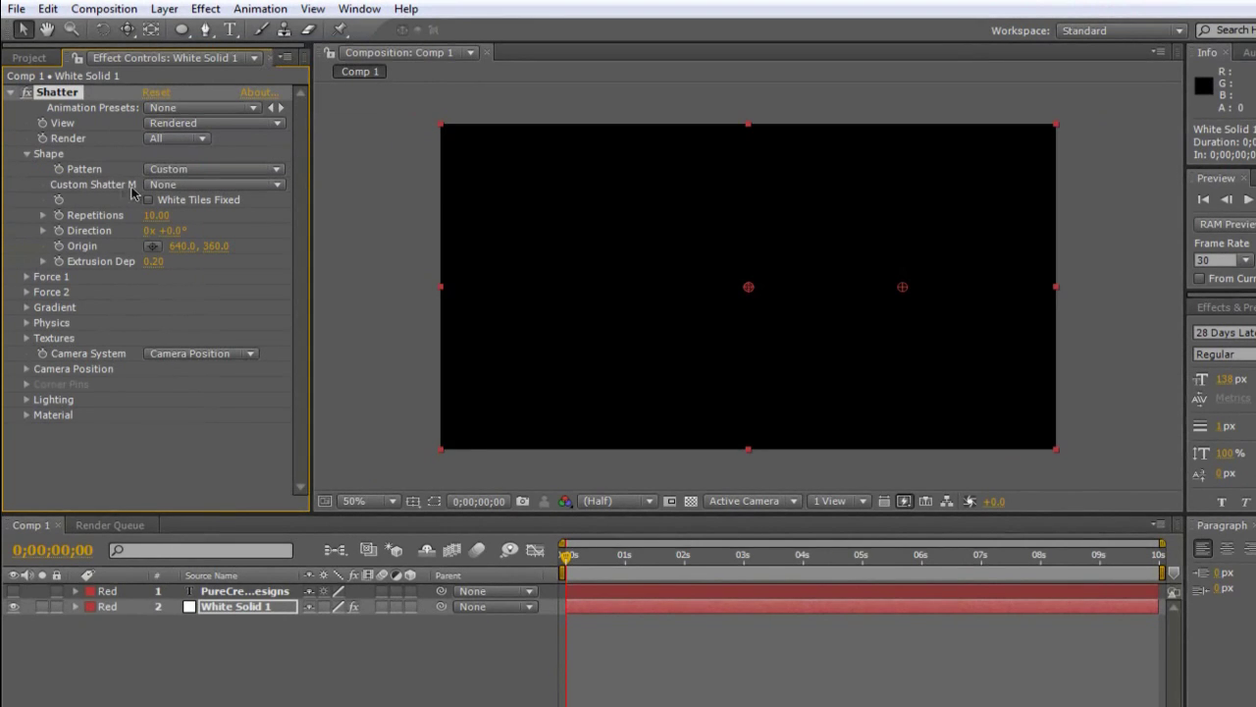
left_click(187, 186)
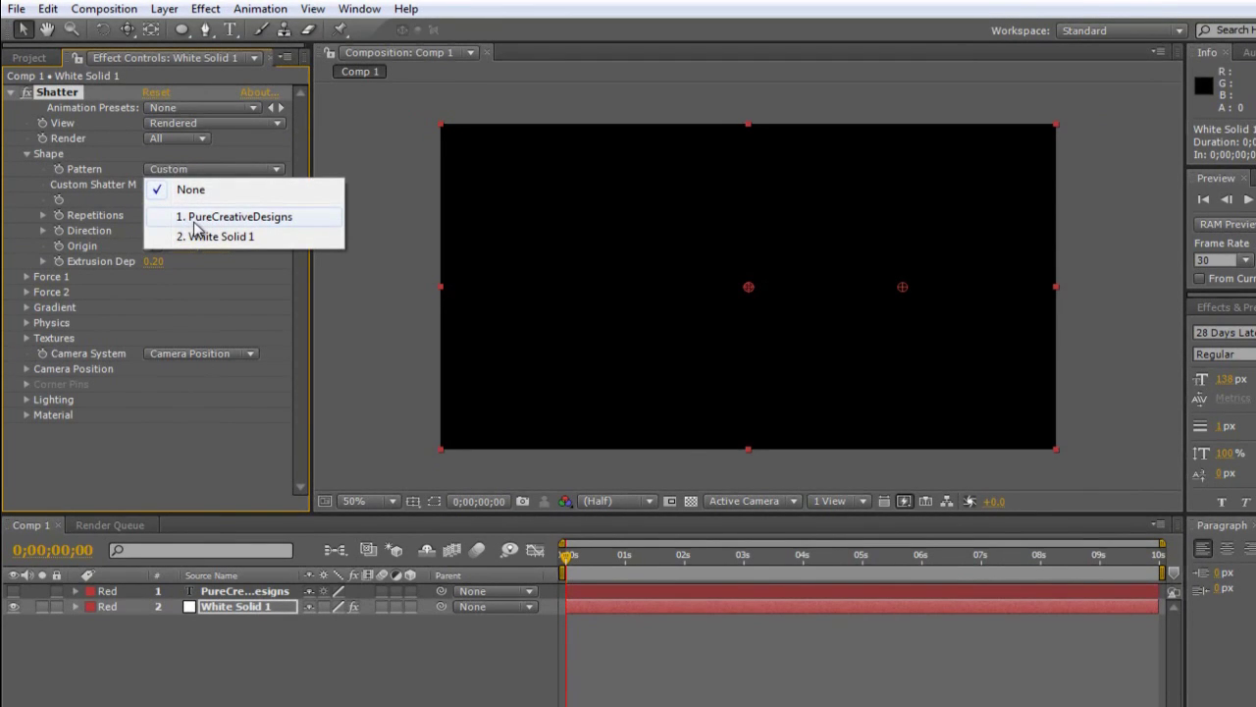
left_click(216, 217)
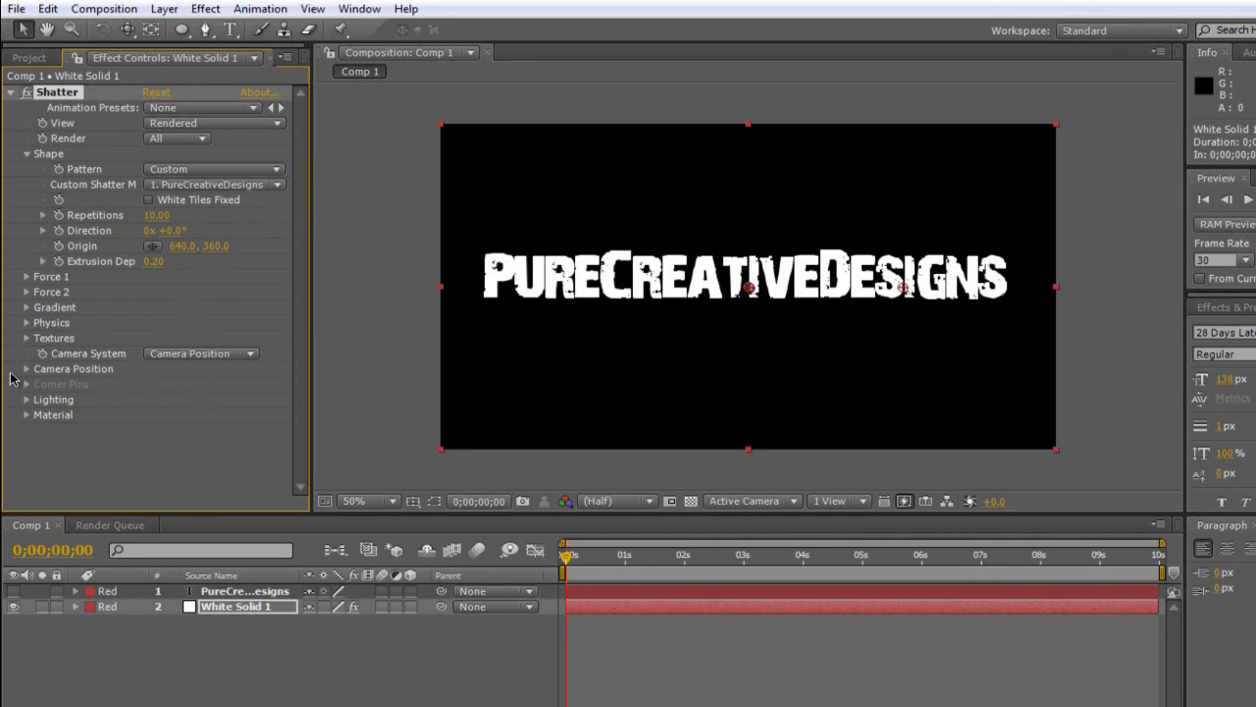
Step: Raise Shatter's Extrusion Depth to 0.50, previewing on the timeline, then return to frame 0
left_click_drag(569, 560, 587, 557)
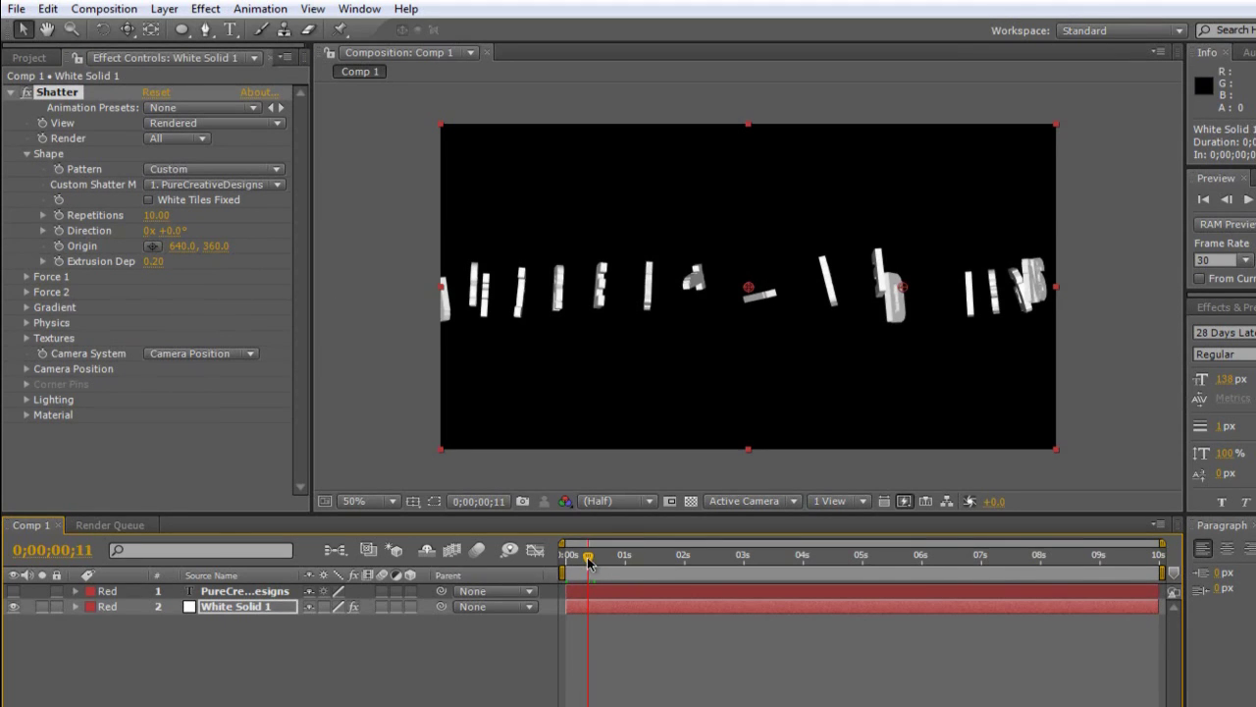
mouse_move(588, 562)
left_mouse_down()
mouse_move(567, 559)
mouse_move(600, 559)
mouse_move(582, 559)
left_mouse_up()
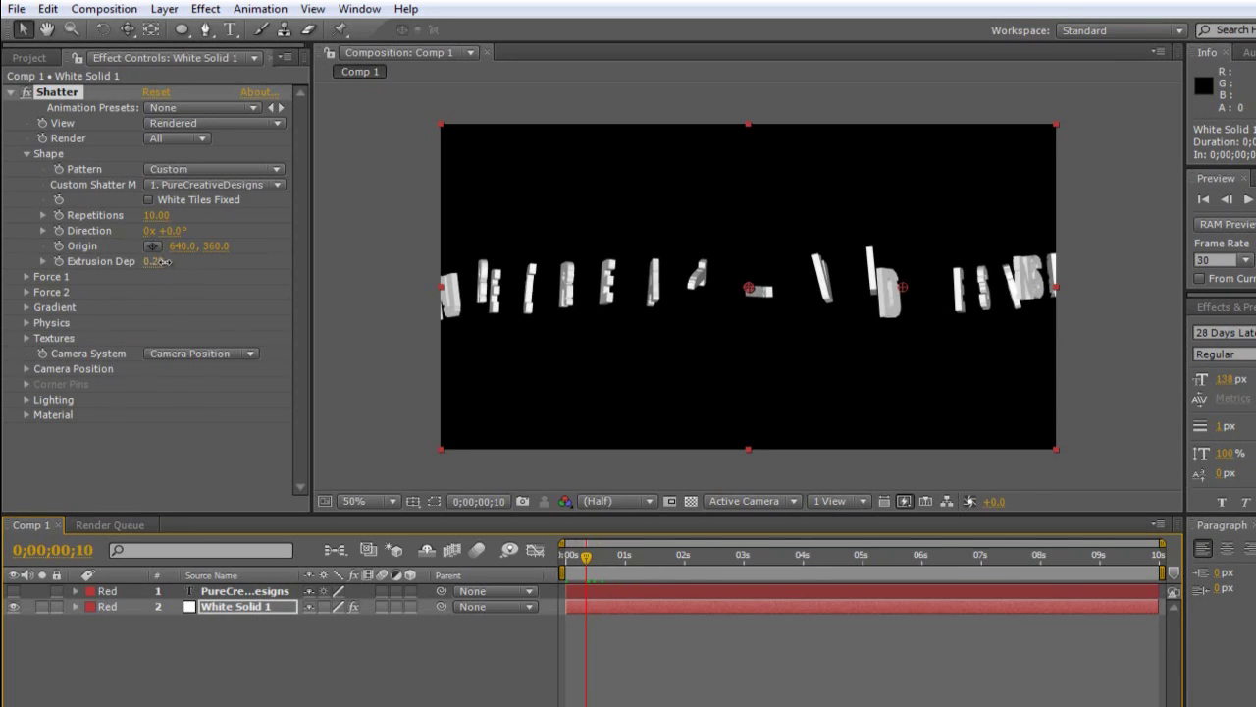
left_click_drag(154, 262, 175, 264)
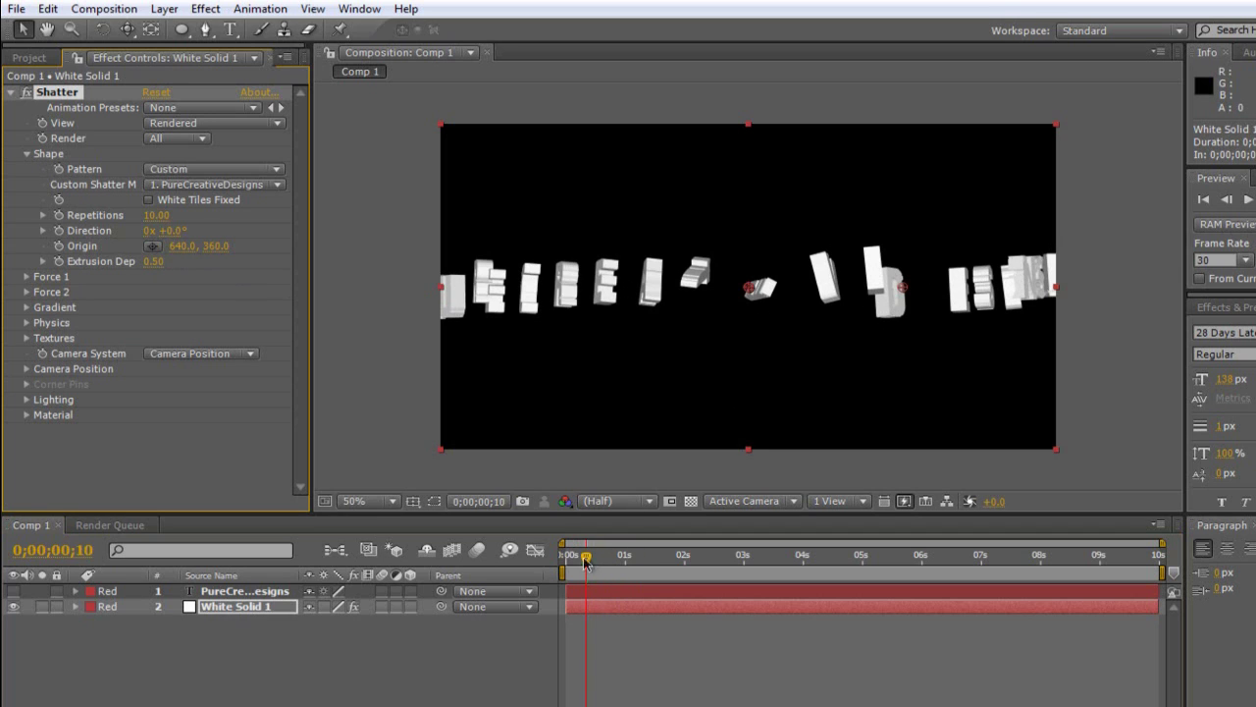
left_click_drag(583, 560, 566, 560)
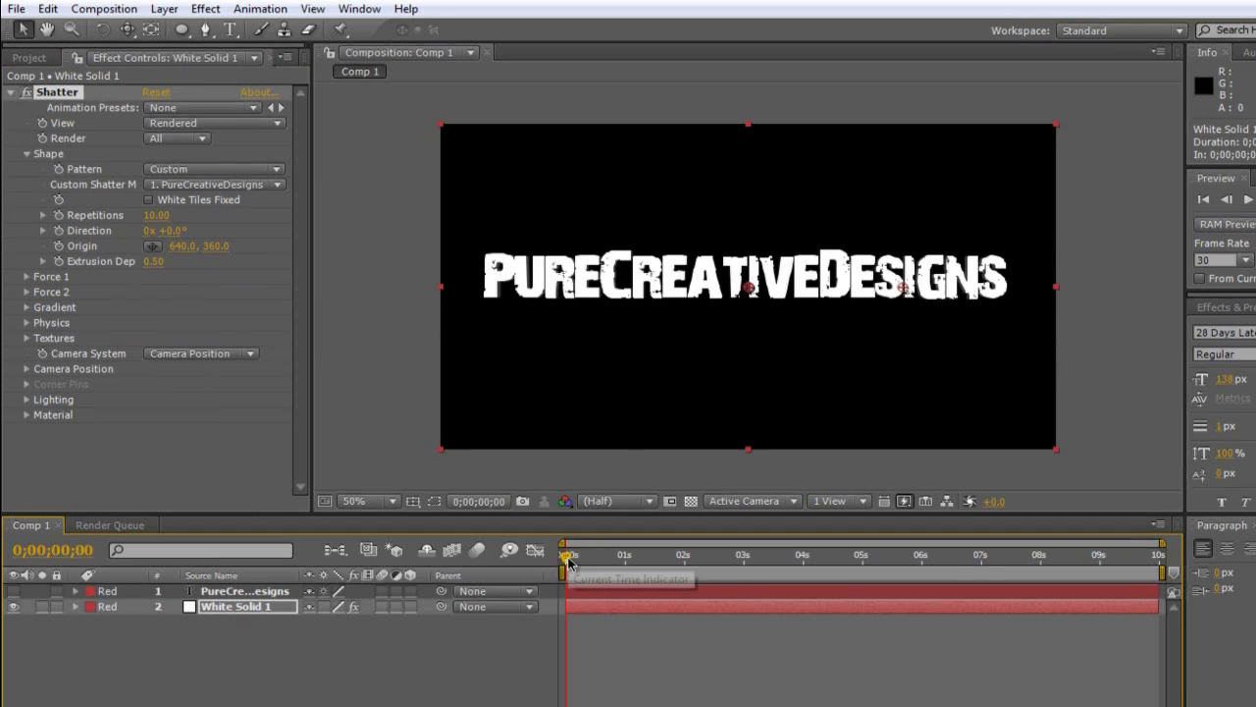
left_click(575, 558)
left_click(568, 560)
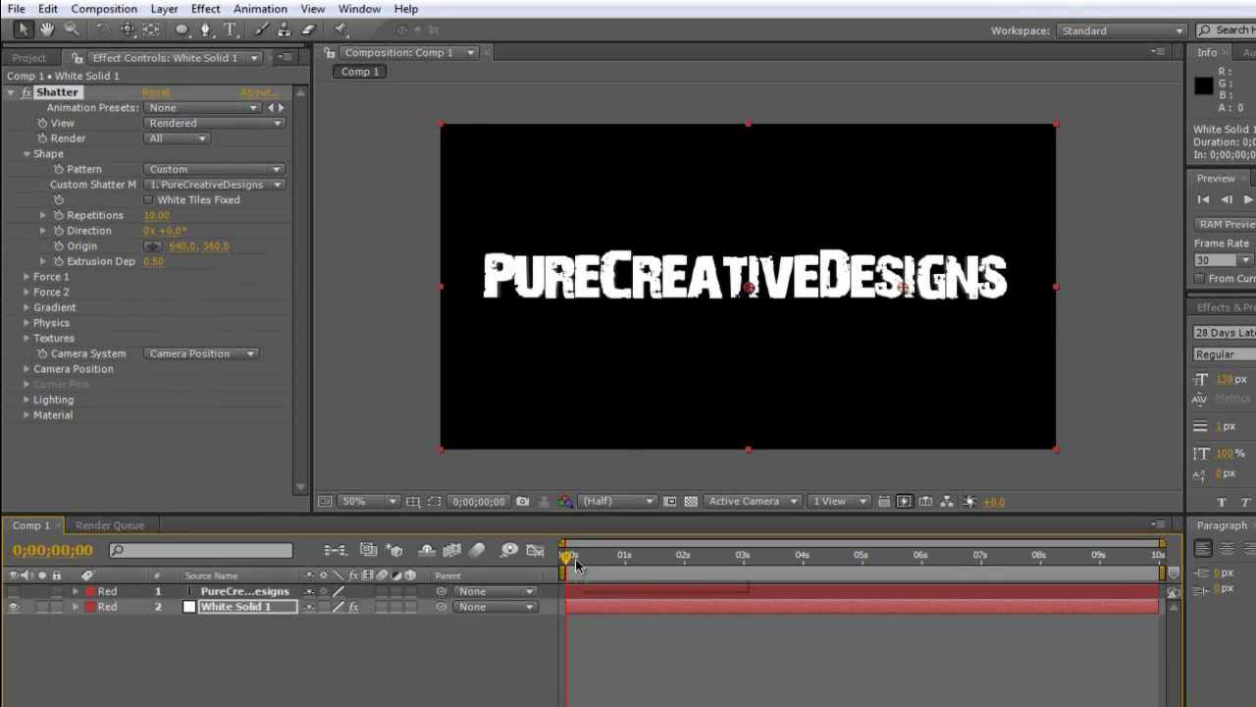
Step: Set Force 1 and Force 2 Strength to 0 and preview the result
left_click(27, 277)
left_click(154, 337)
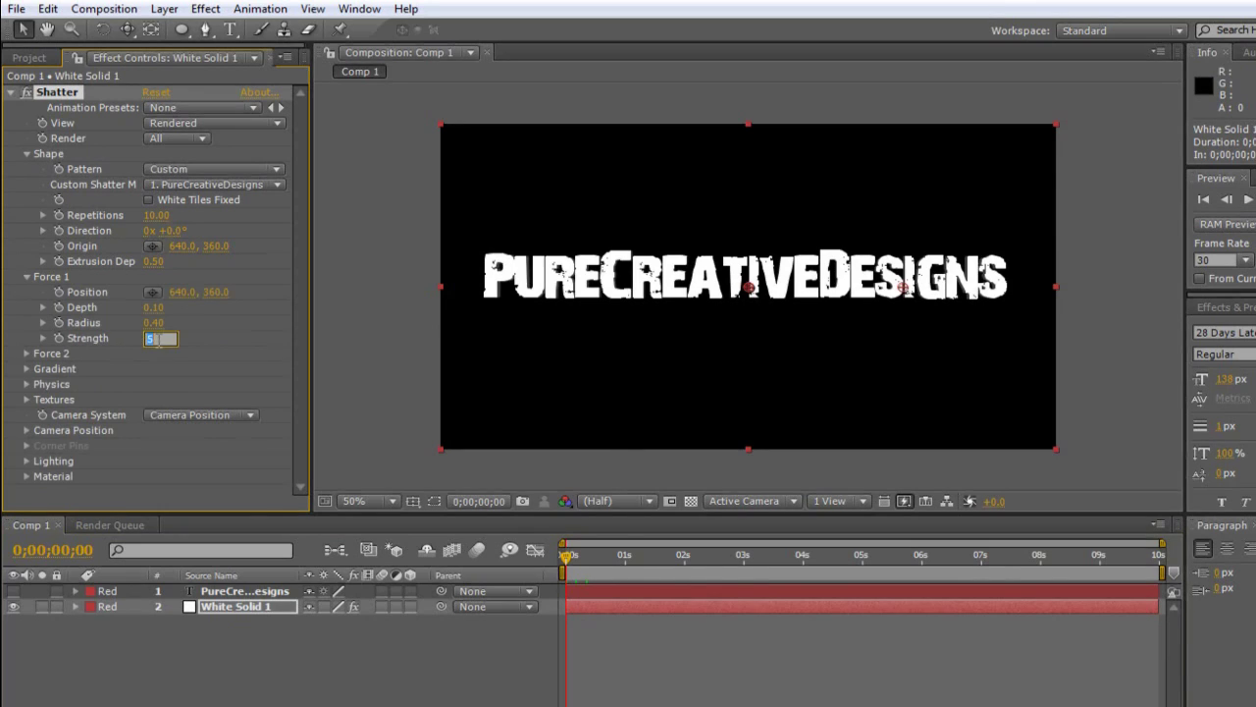
type("0")
key("Return")
left_click(26, 354)
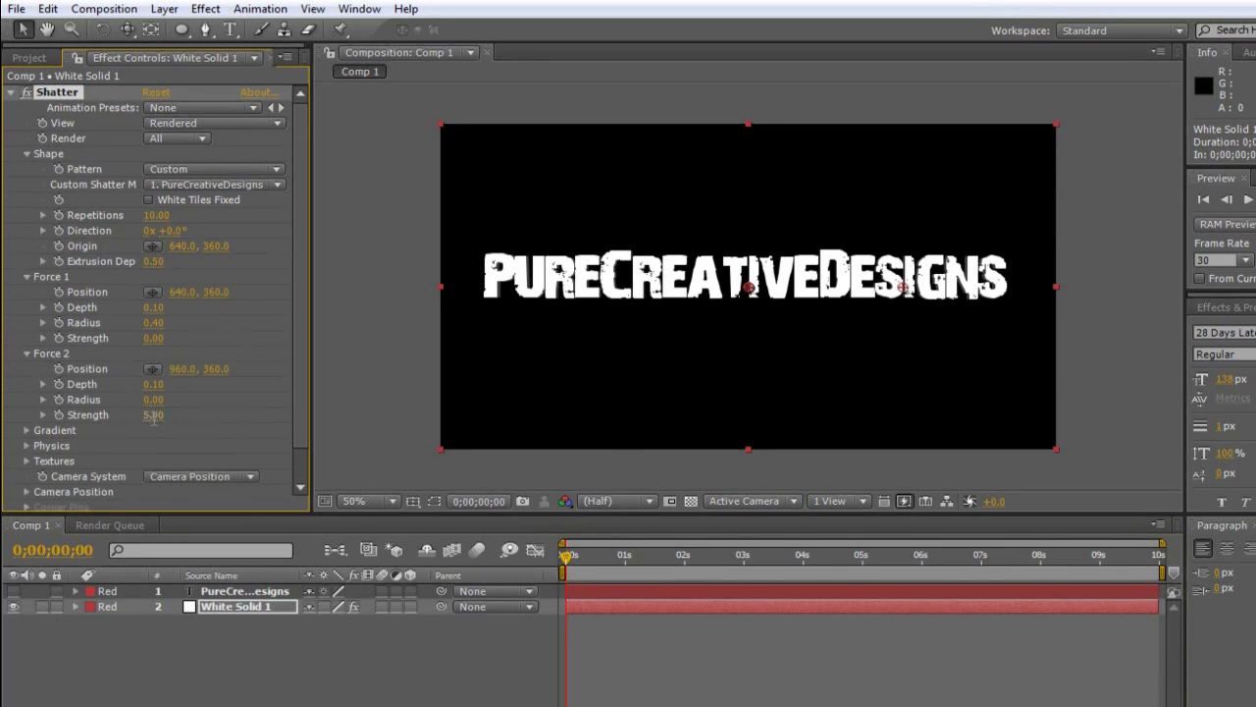
left_click(154, 415)
key("Return")
key("Page_Down")
left_click_drag(562, 558, 586, 564)
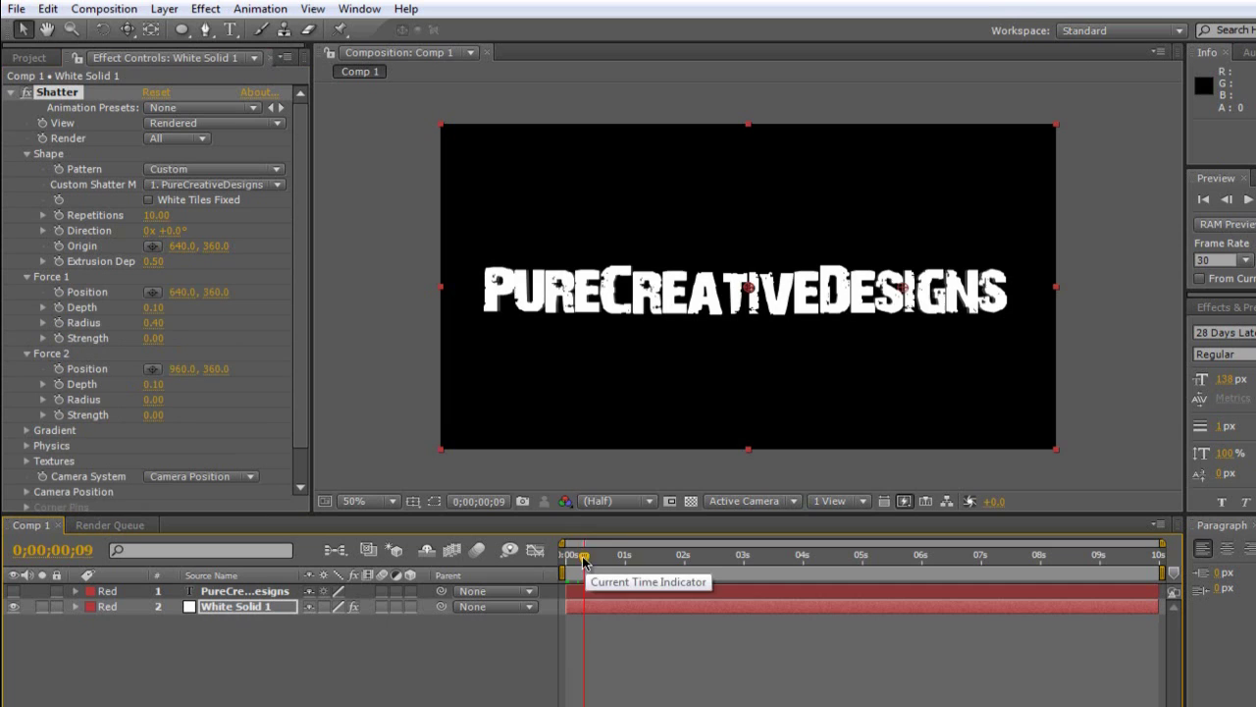
key("Home")
Step: Set Physics Gravity to 0 and preview a couple of frames in
left_click(27, 279)
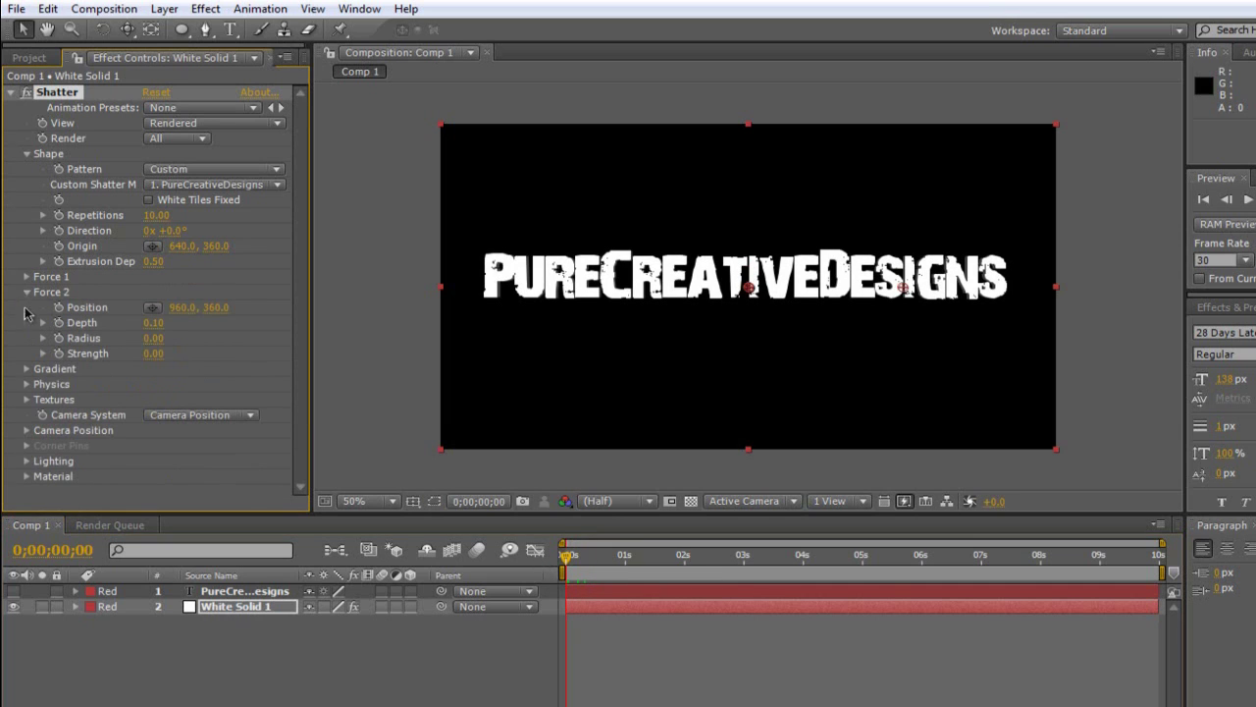
left_click(27, 292)
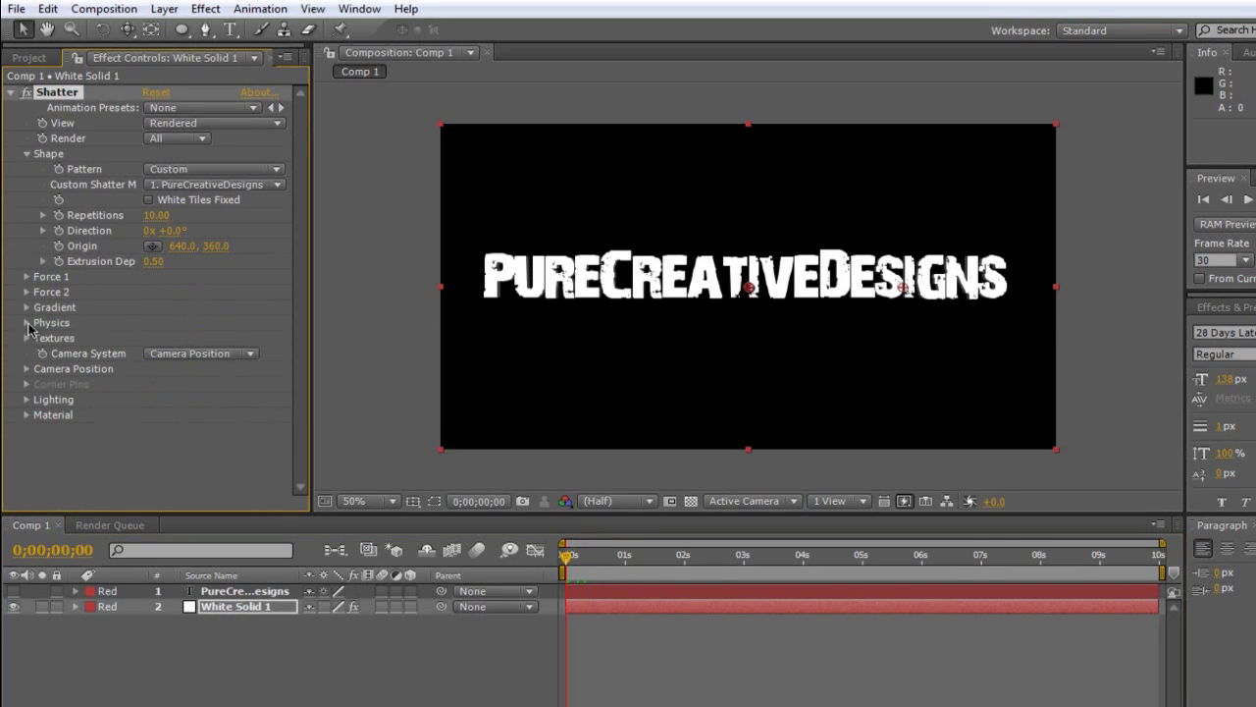
left_click(26, 323)
left_click(153, 415)
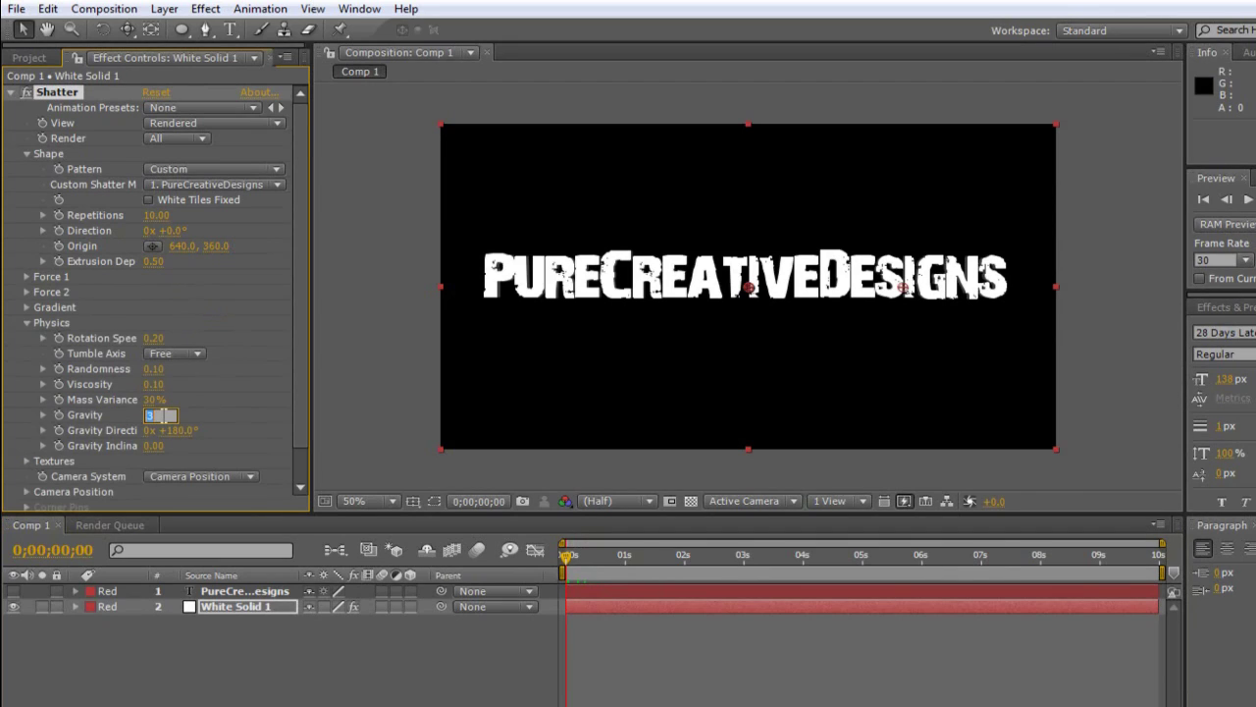
type("0")
key("Return")
left_click(26, 323)
mouse_move(564, 572)
left_mouse_down()
mouse_move(676, 558)
mouse_move(565, 559)
left_mouse_up()
Step: Expand Shatter's Camera Position settings, hiding the Z Position and Focal Length sliders
left_click(250, 665)
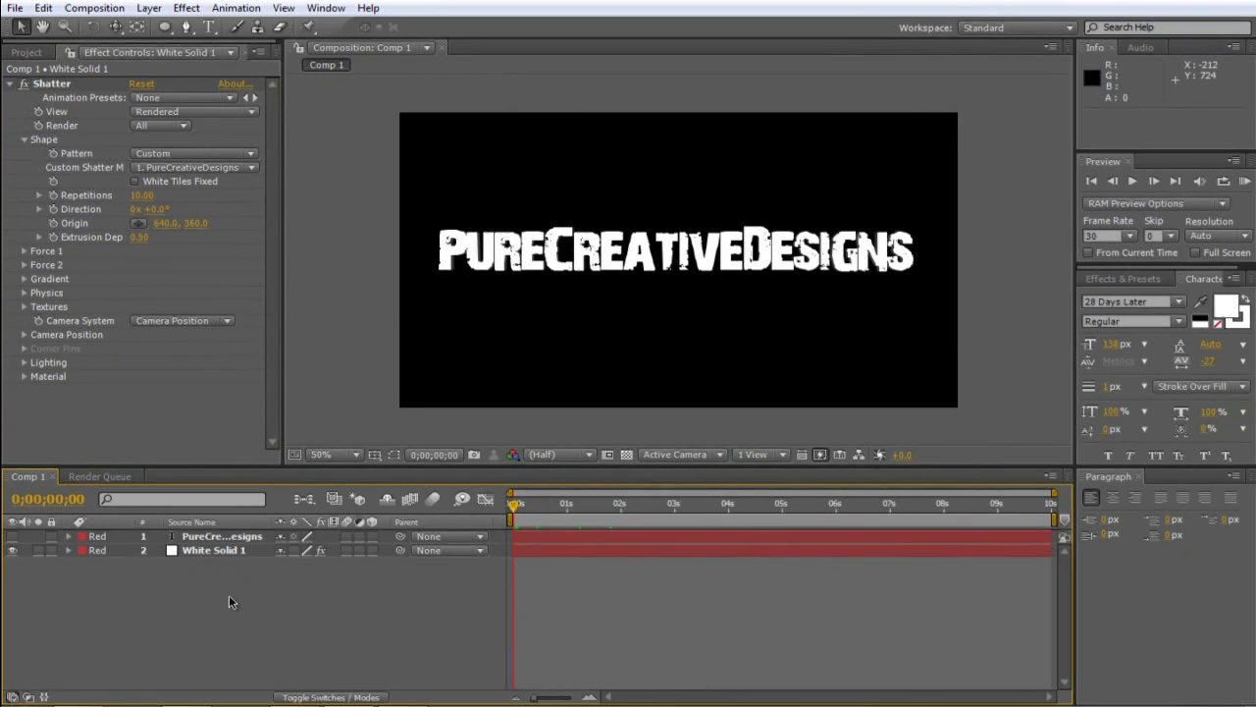
left_click(26, 336)
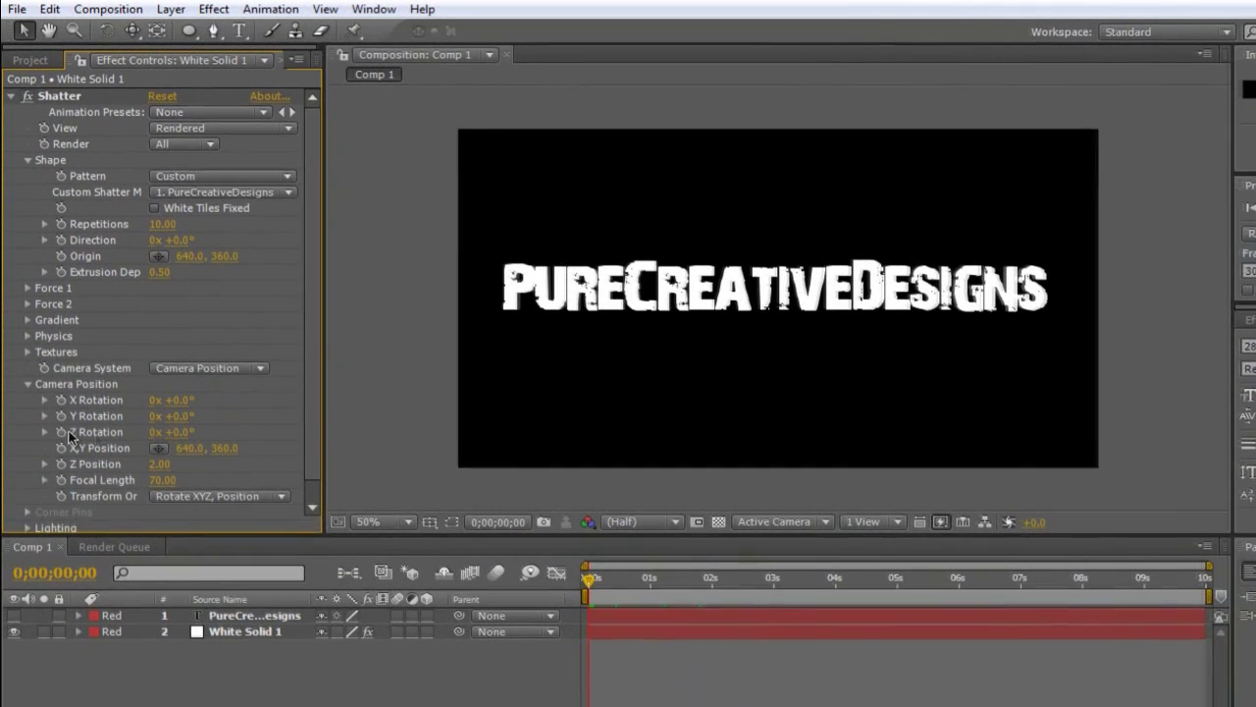
left_click(181, 443)
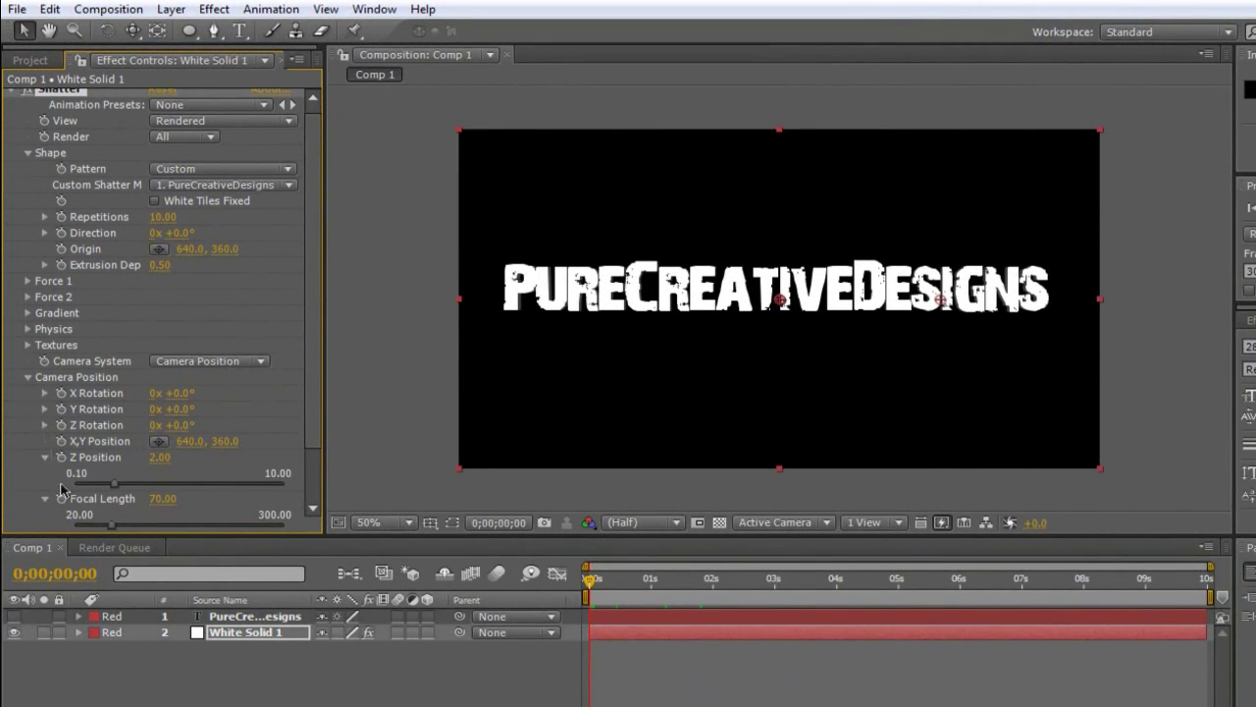
left_click(44, 458)
left_click(44, 473)
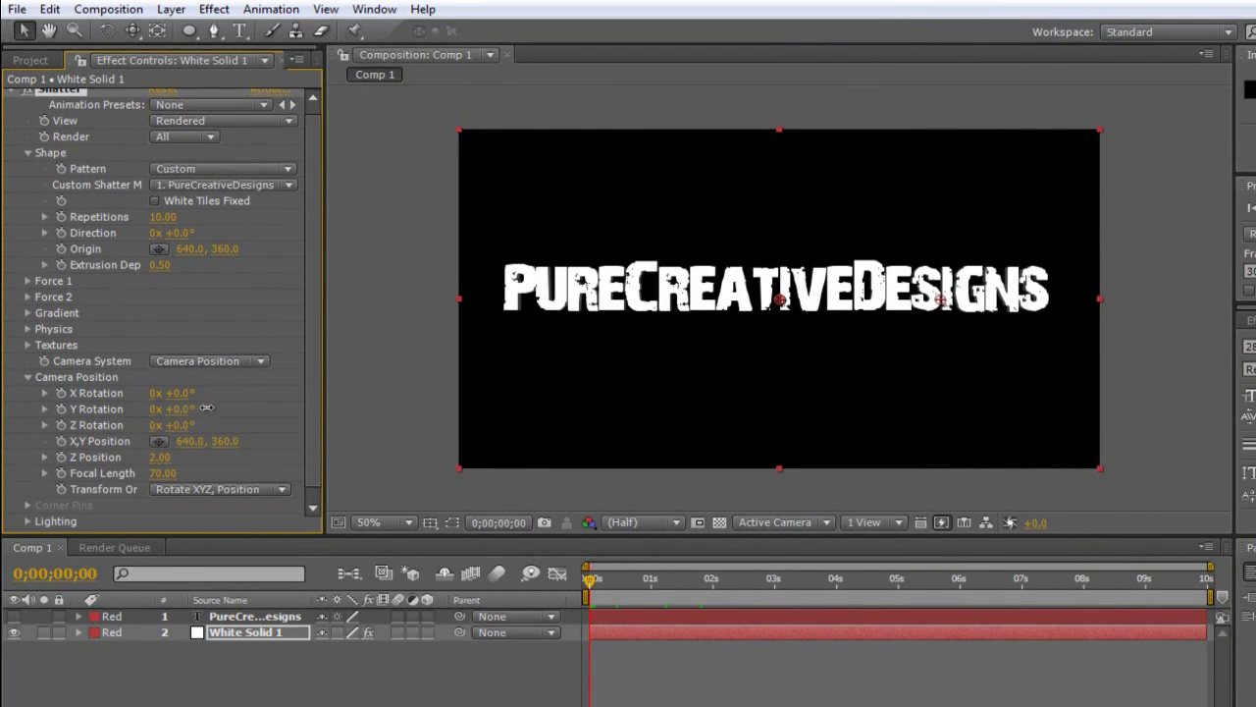
Step: Try a Y Rotation on the title, then reset Y Rotation to 0
left_click_drag(177, 408, 227, 411)
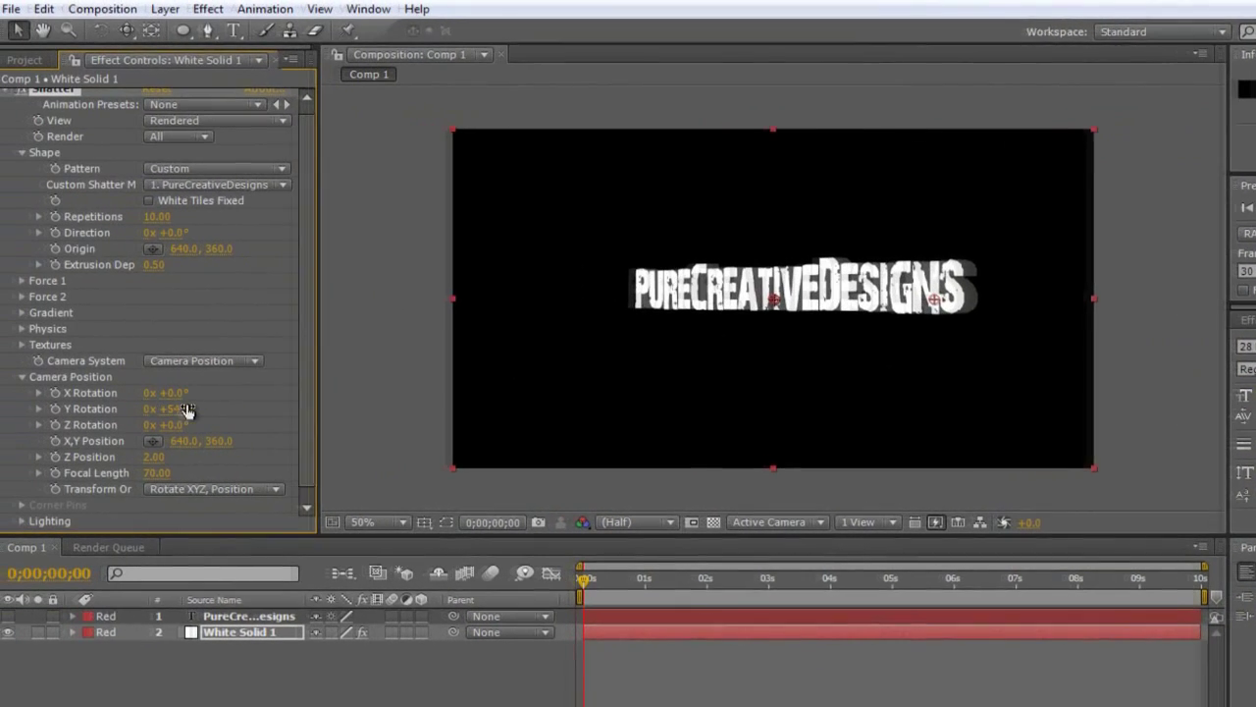
left_click(16, 403)
type("0")
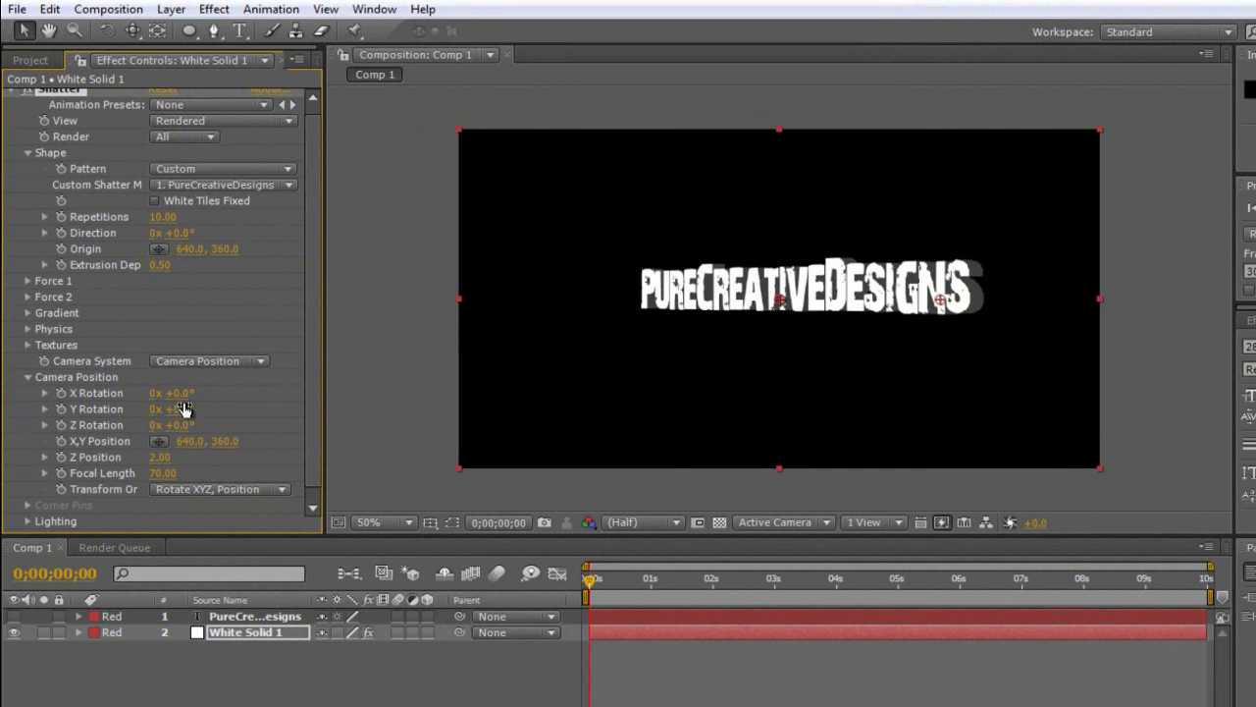
key("Return")
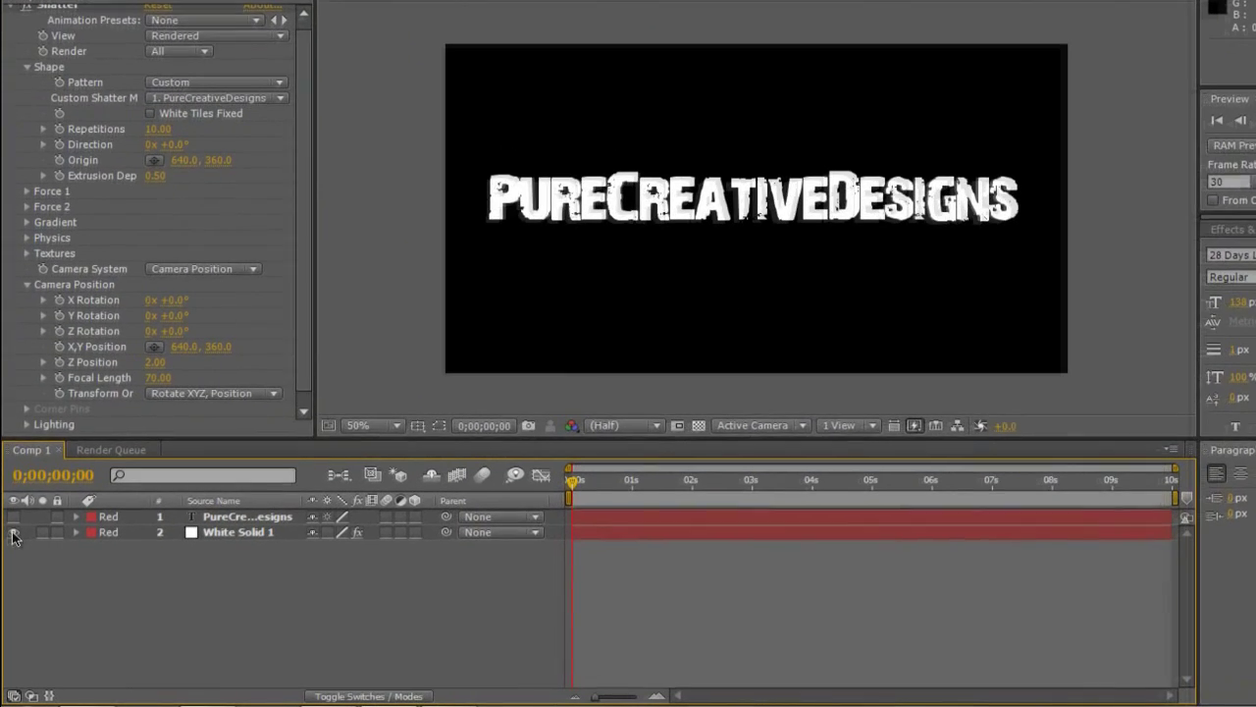
Step: Hide the White Solid 1 layer
left_click(12, 550)
left_click(12, 549)
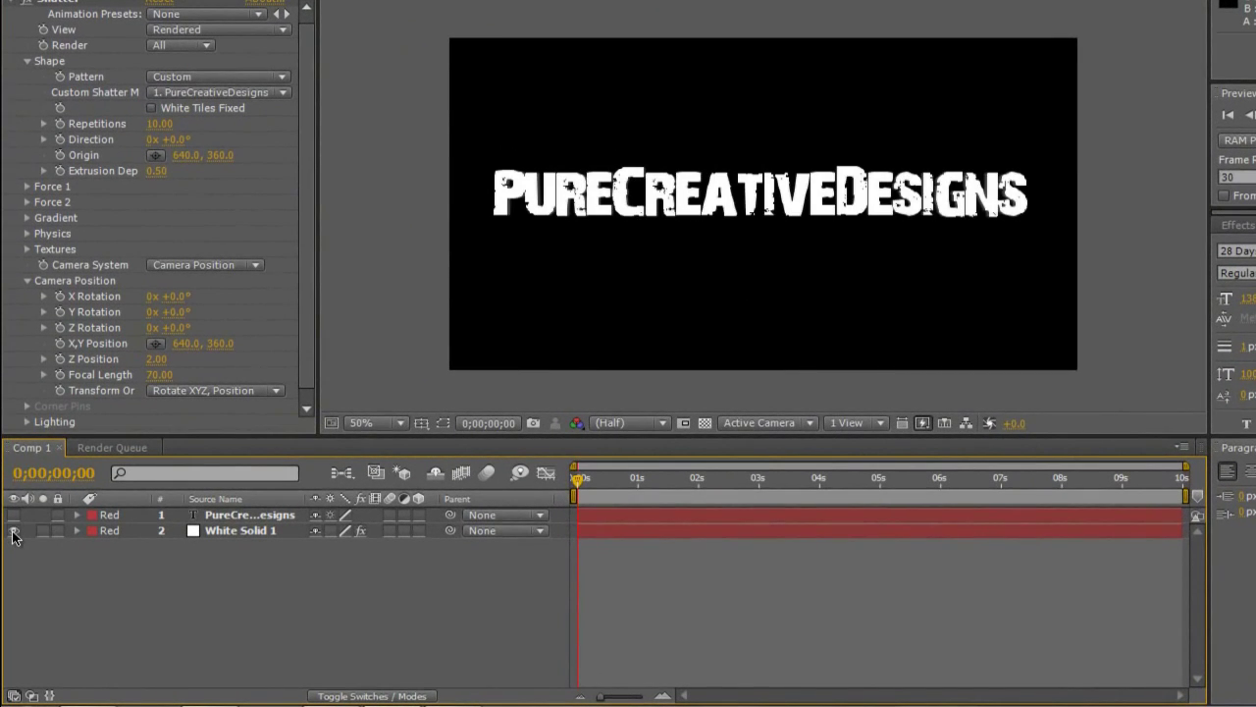
left_click(14, 532)
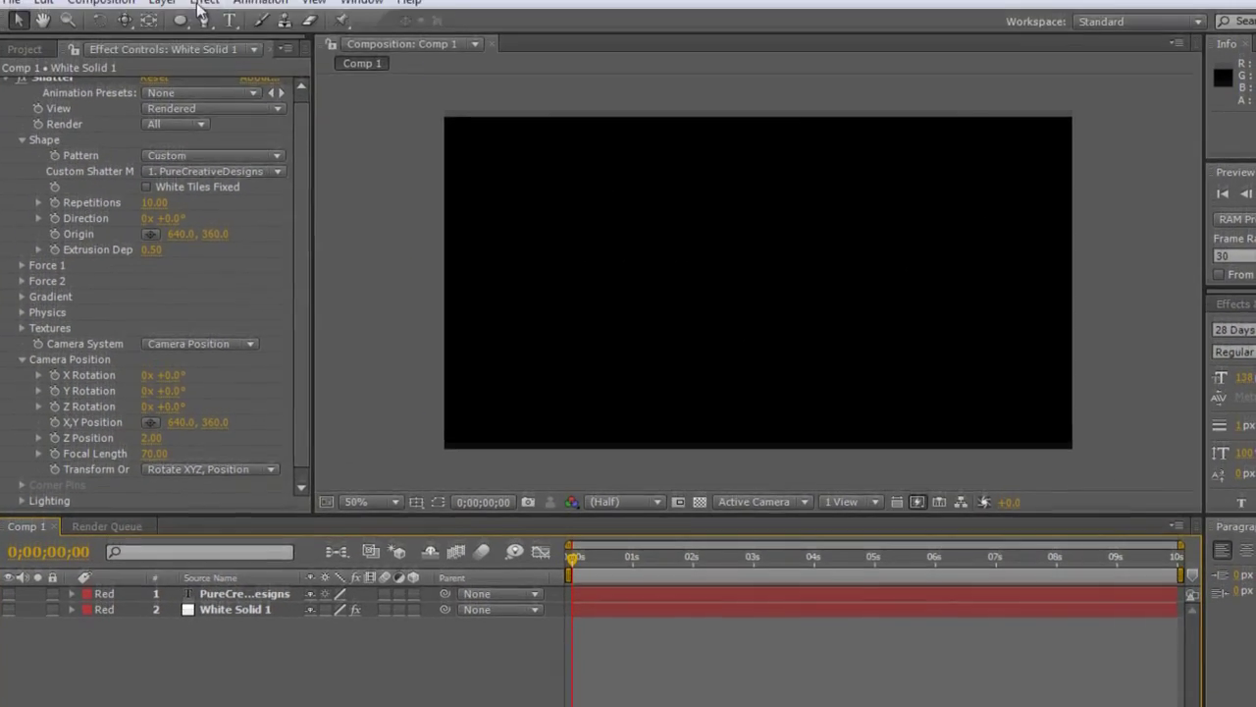
left_click(210, 0)
left_click(180, 695)
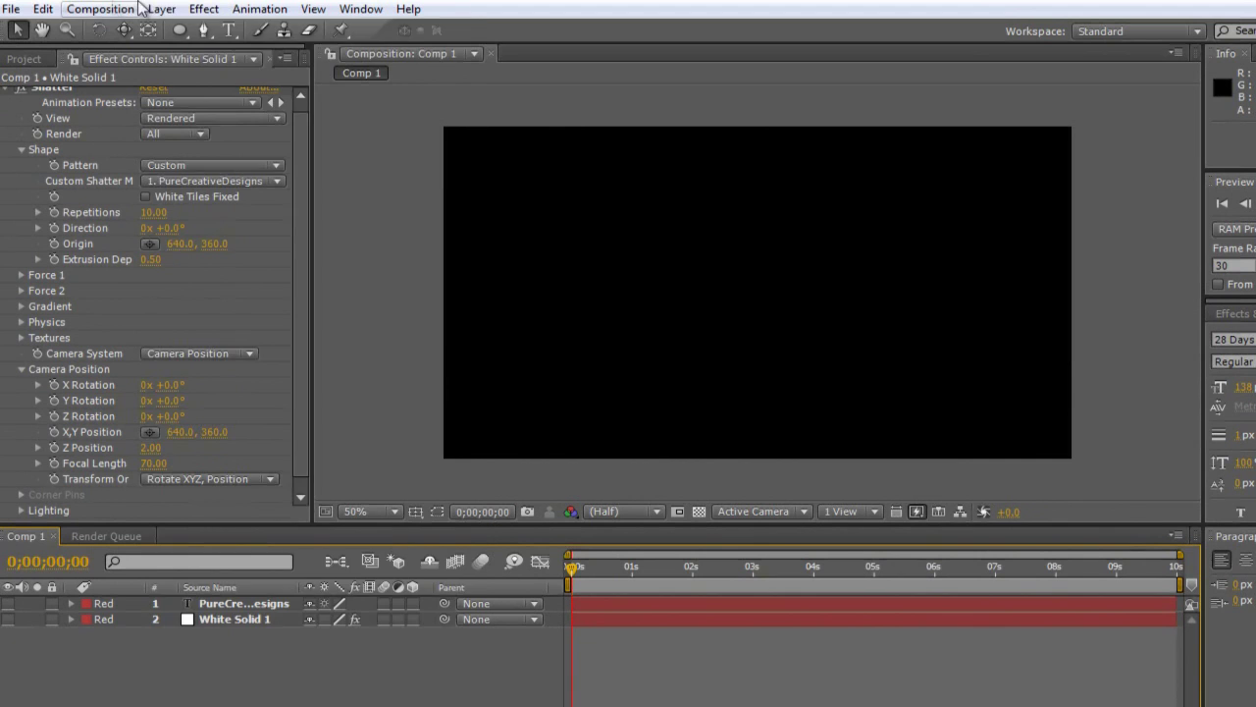
Step: Start a new solid, Blue Solid 1, coloured blue #0012FF
left_click(162, 8)
mouse_move(187, 30)
left_click(537, 49)
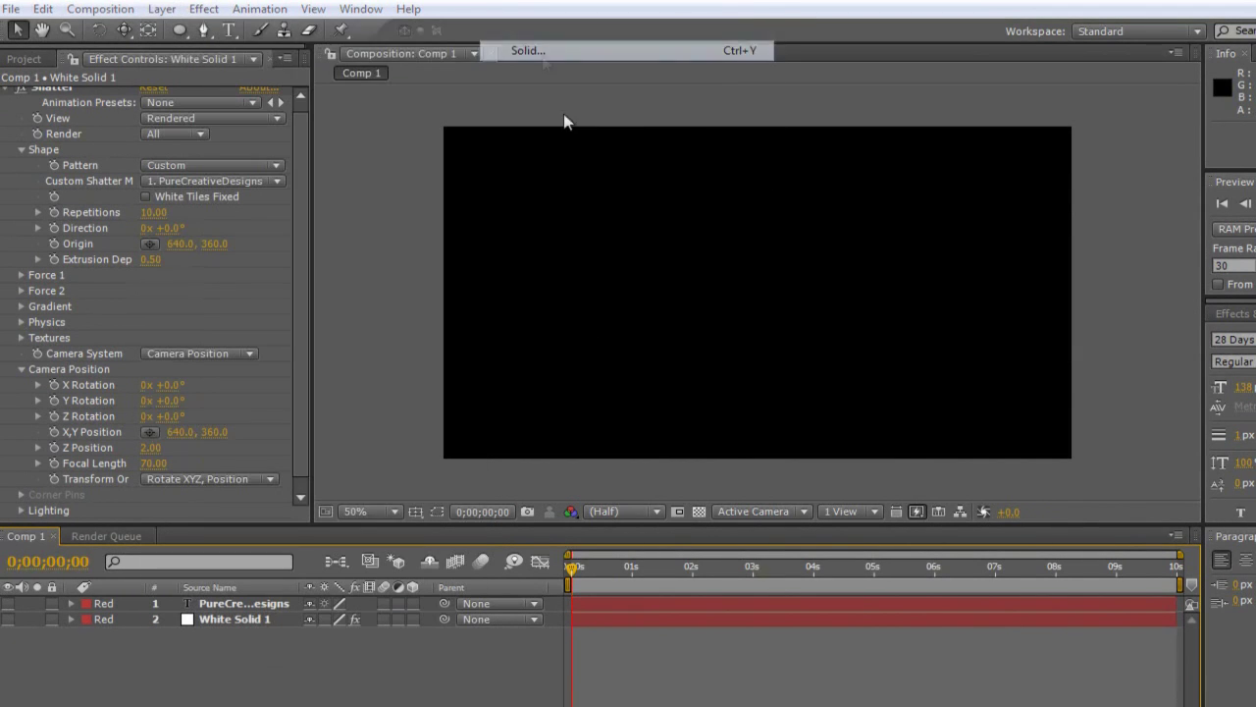
left_click(689, 516)
left_click(721, 473)
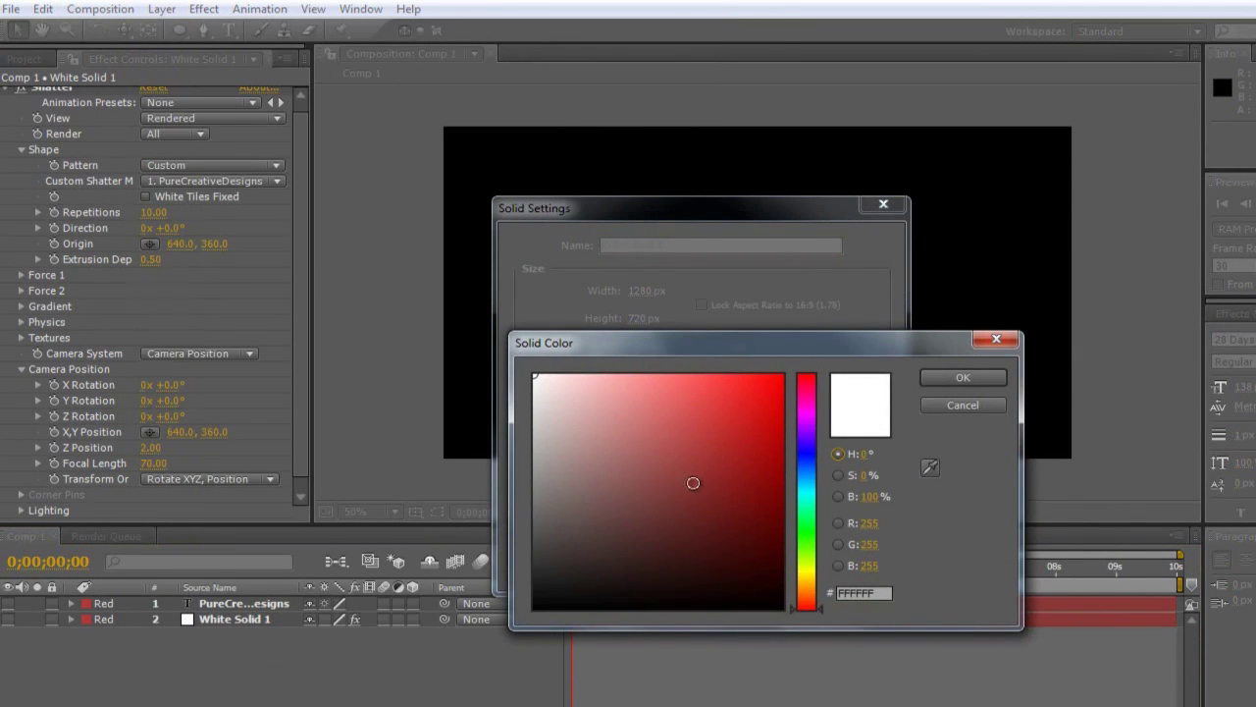
left_click(808, 474)
mouse_move(808, 474)
left_mouse_down()
mouse_move(807, 455)
mouse_move(912, 369)
left_mouse_up()
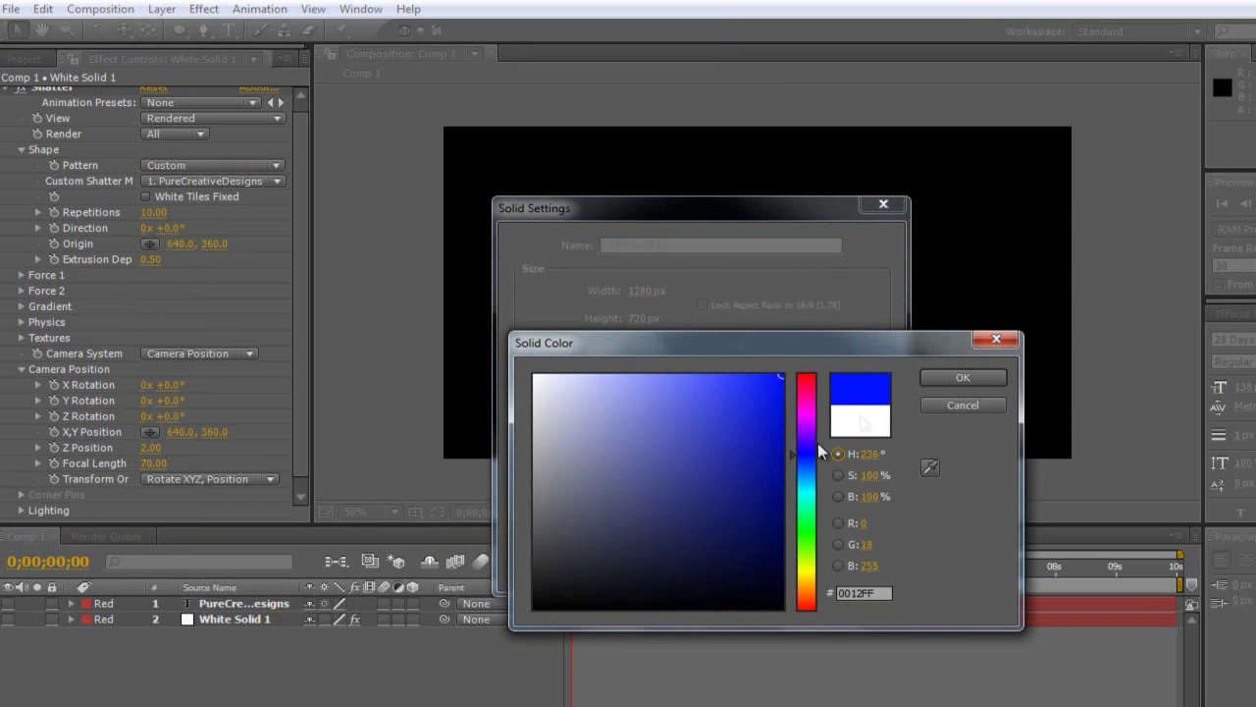
left_click(947, 376)
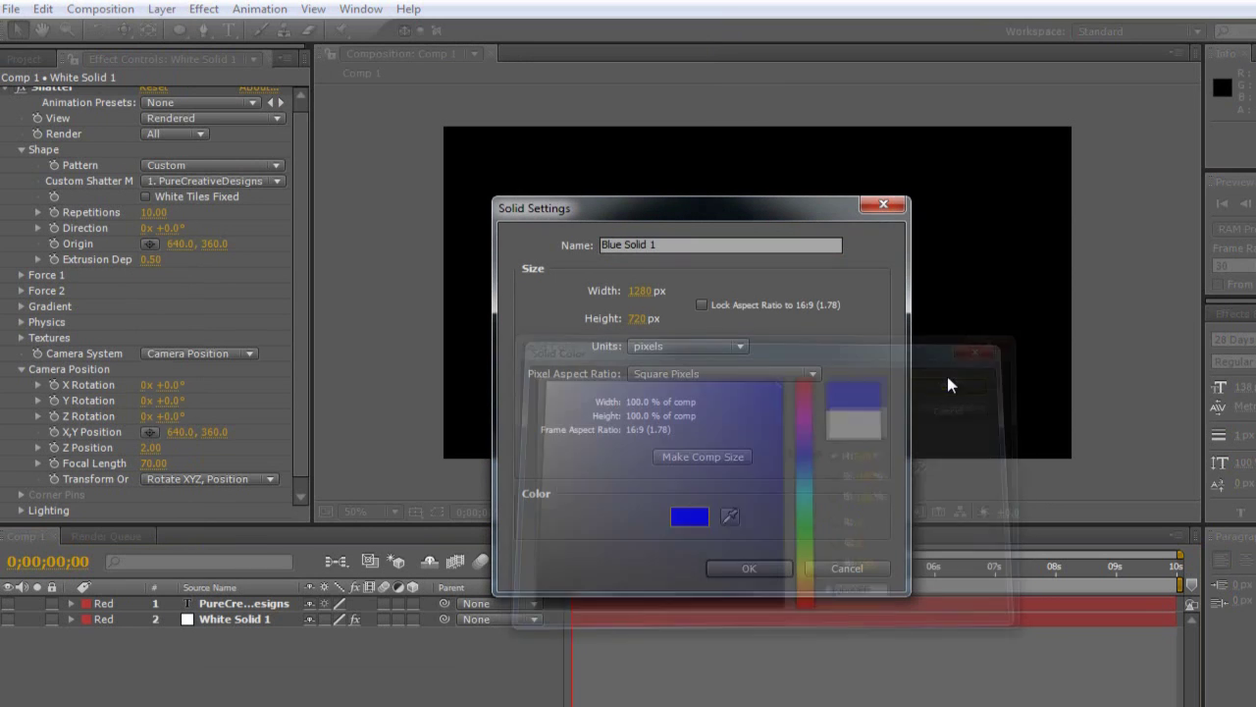
Step: Place Blue Solid 1 at the bottom and give it an elliptical mask feathered 220 pixels
left_click(743, 569)
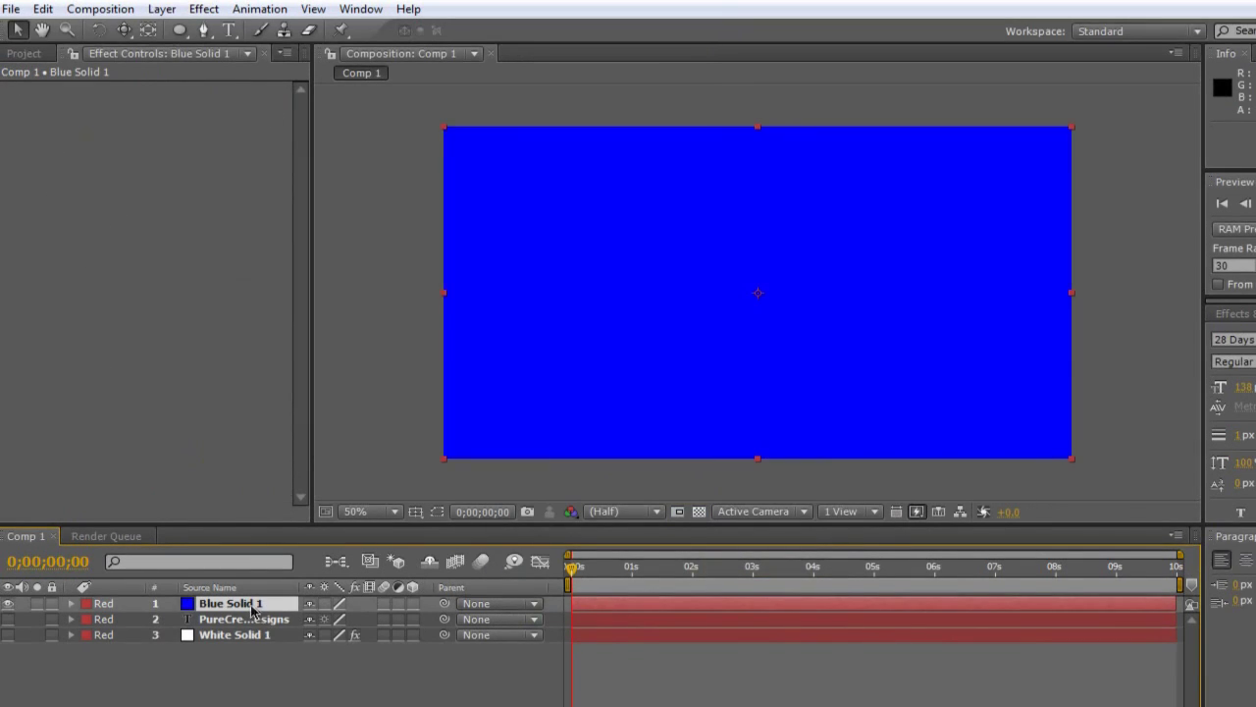
left_click_drag(250, 603, 221, 672)
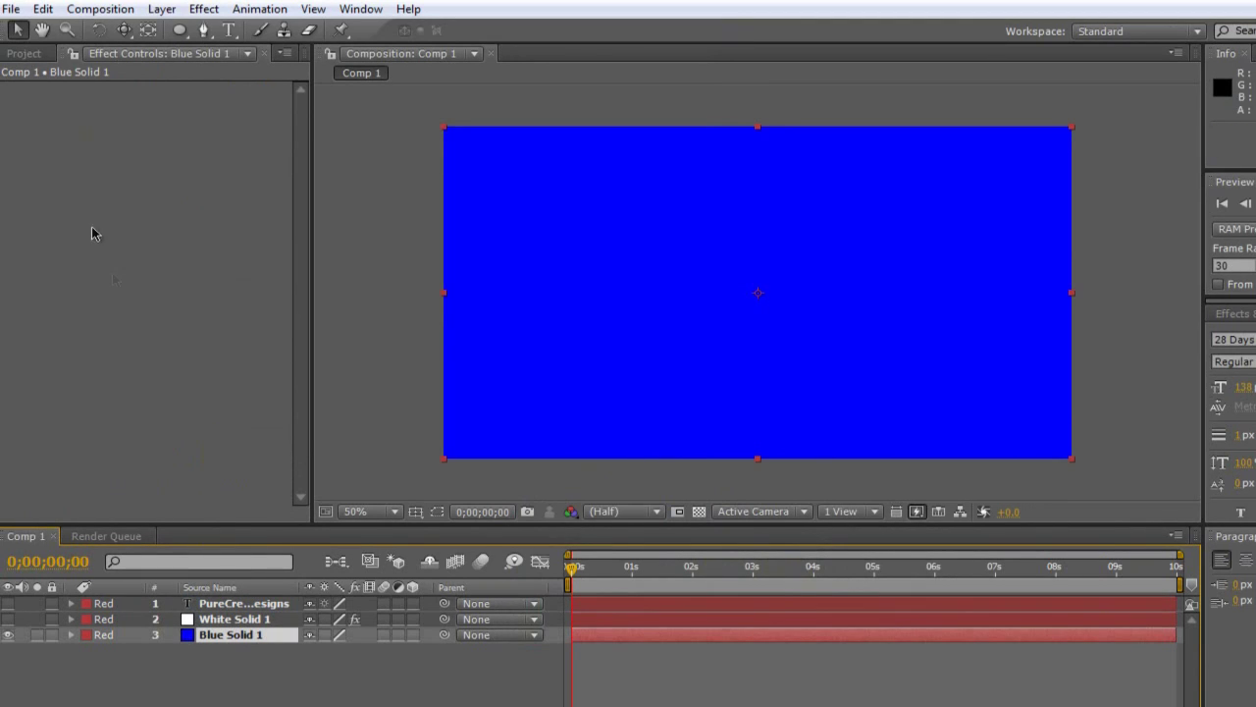
left_click(180, 32)
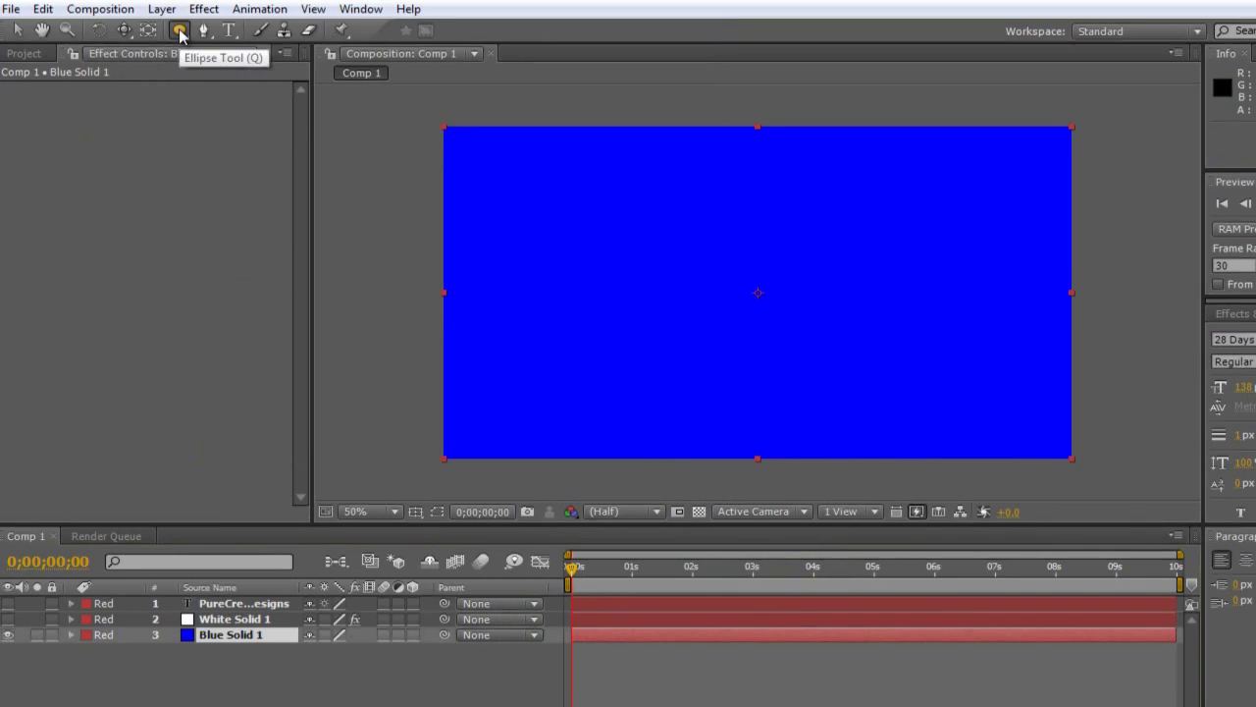
left_click_drag(179, 32, 242, 79)
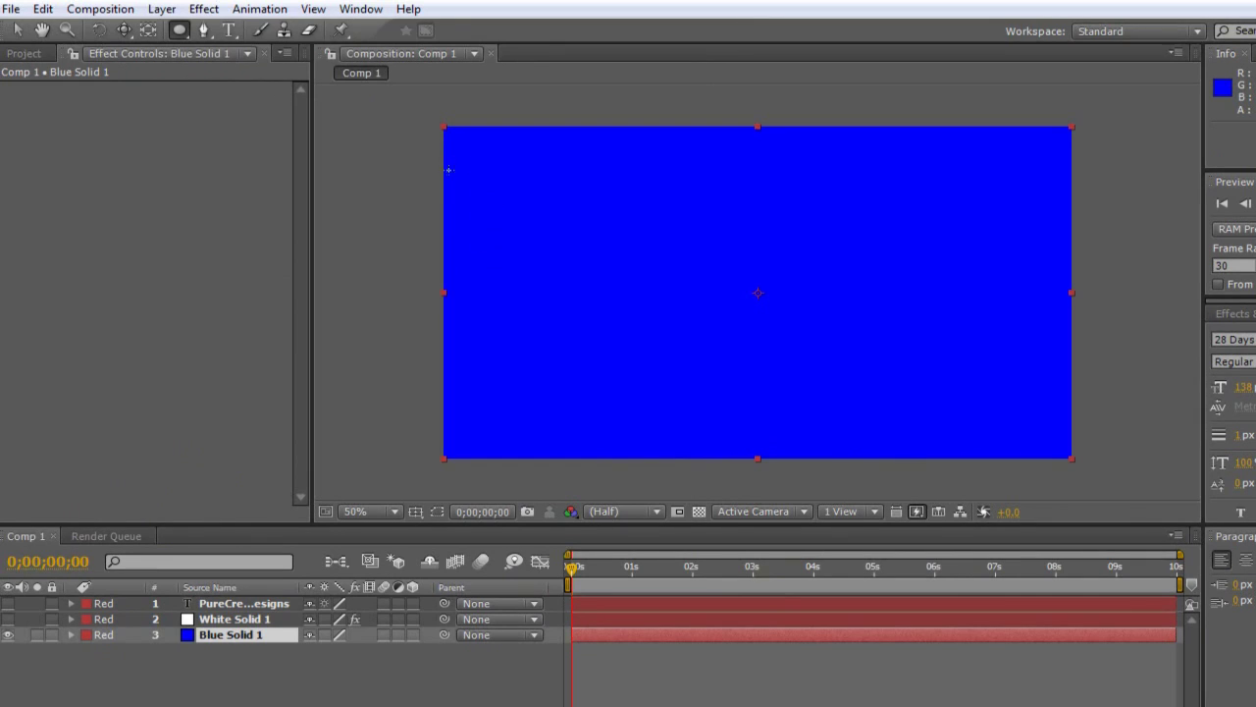
left_click_drag(449, 170, 1055, 392)
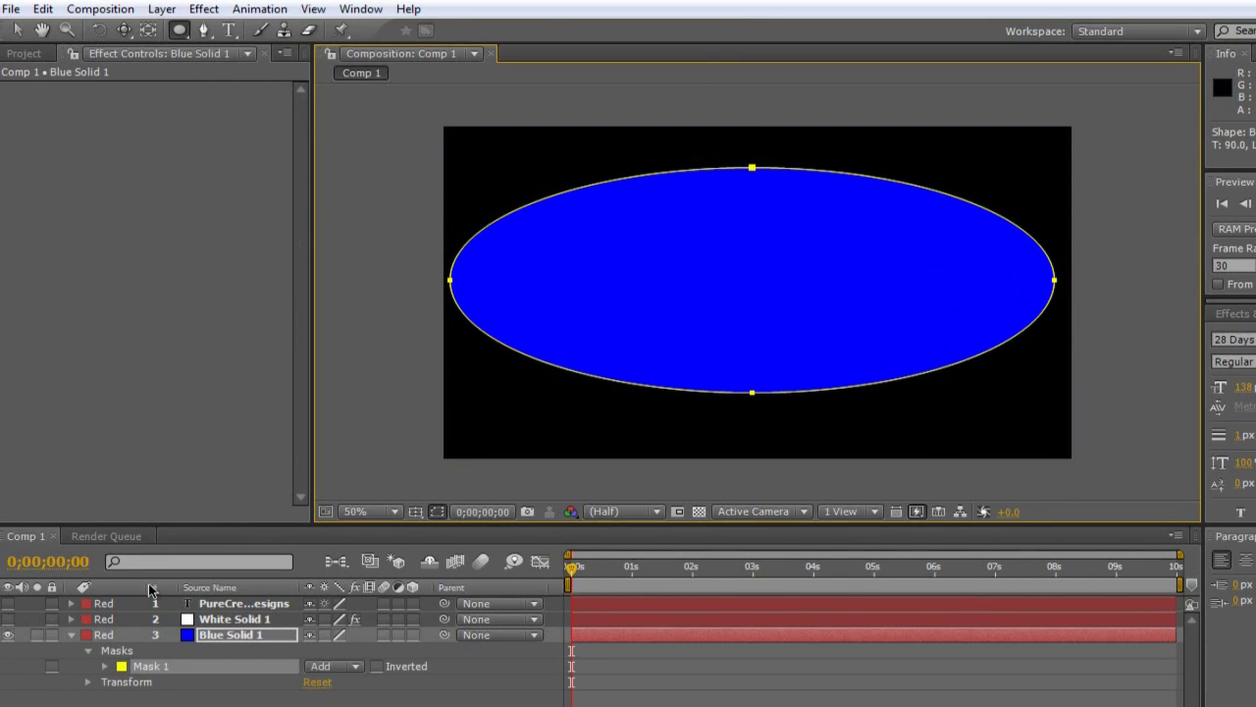
left_click(105, 666)
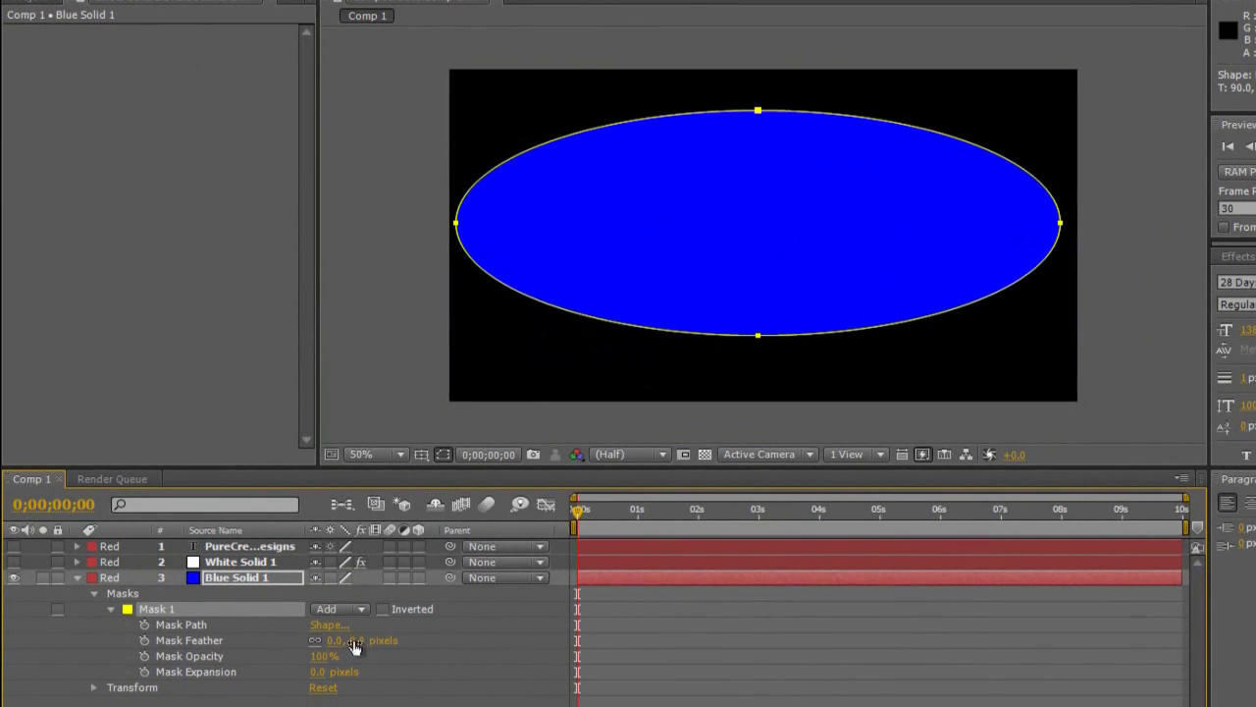
left_click_drag(354, 647, 418, 650)
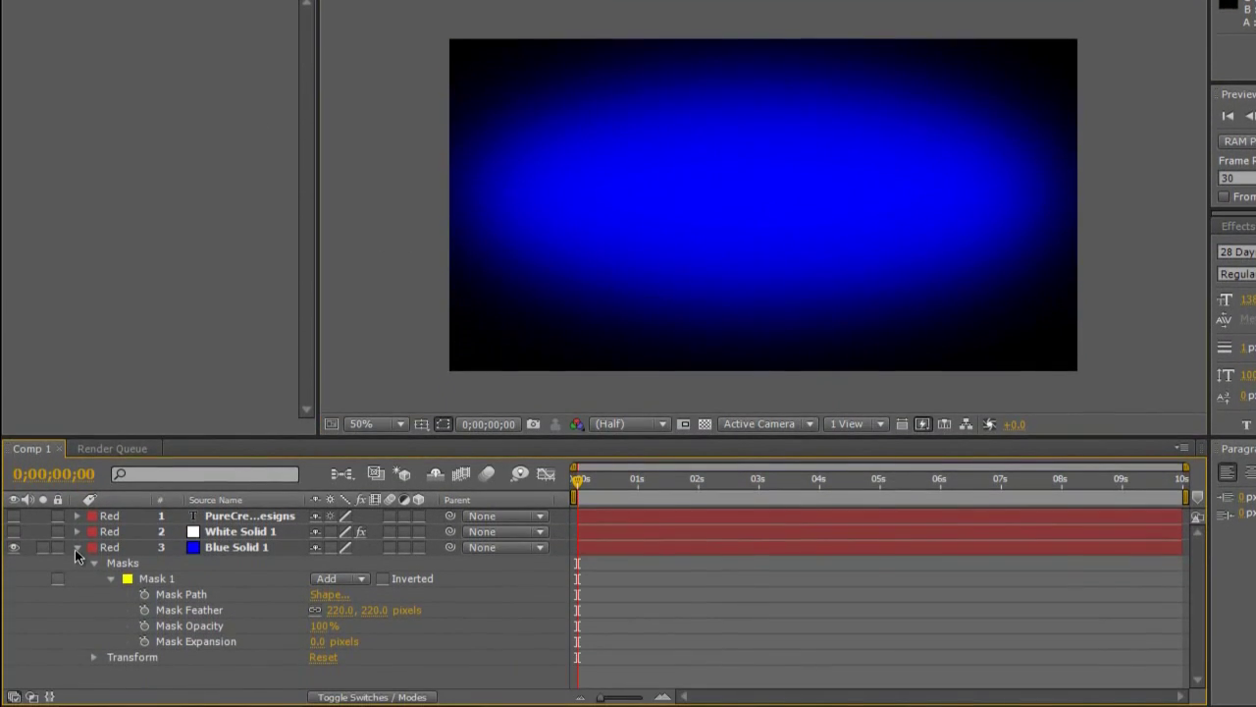
Step: Lock Blue Solid 1 and turn White Solid 1 visible again
left_click(76, 548)
left_click(57, 547)
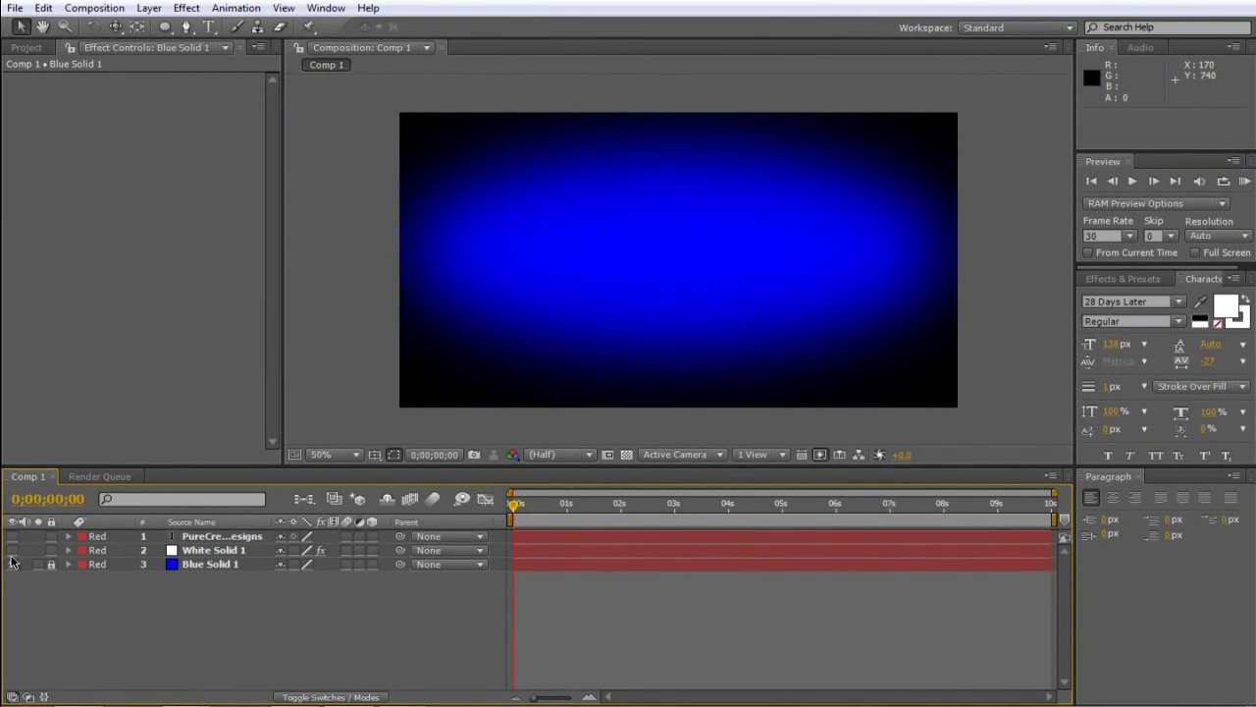
left_click(12, 551)
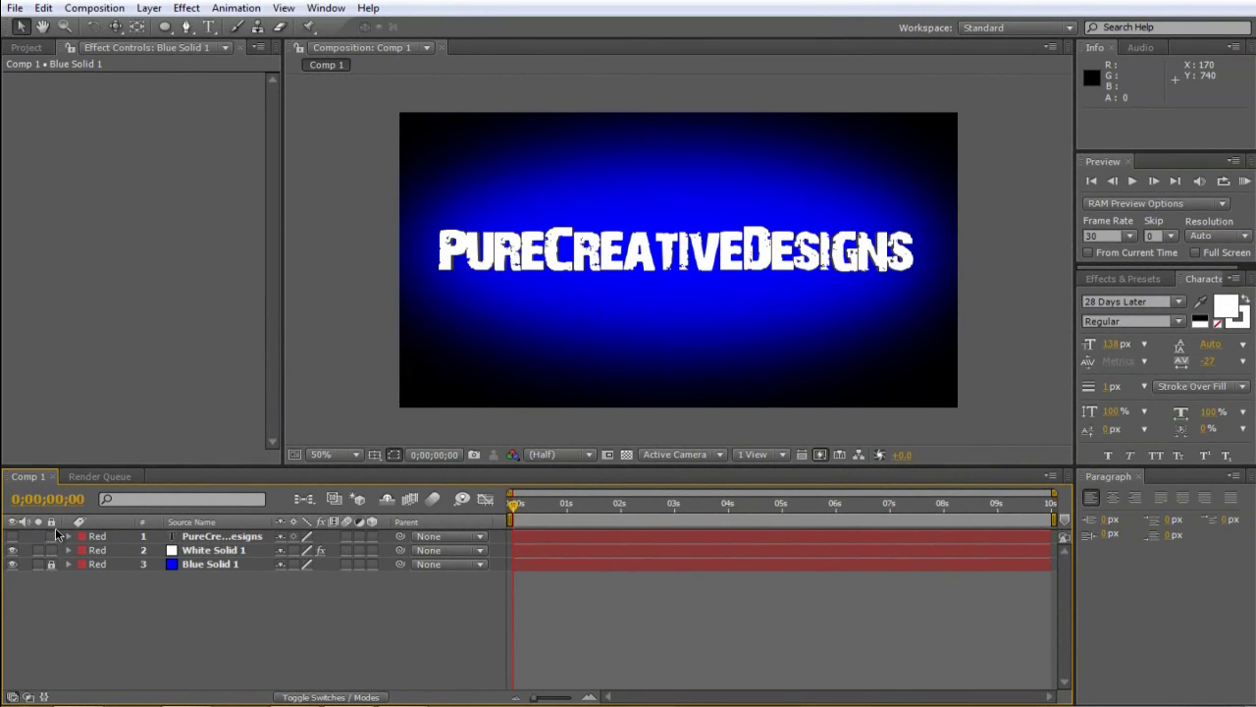
Step: Add a Generate > Fill effect to White Solid 1, initially light grey
left_click(186, 8)
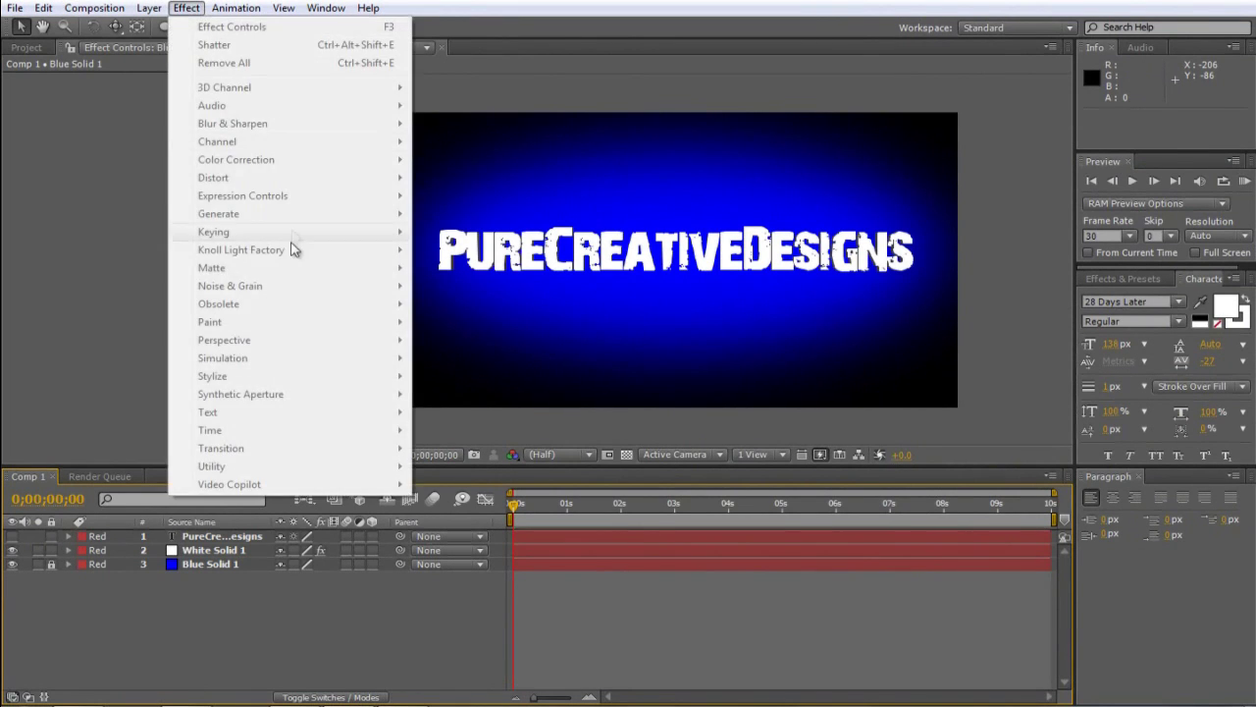
left_click(213, 588)
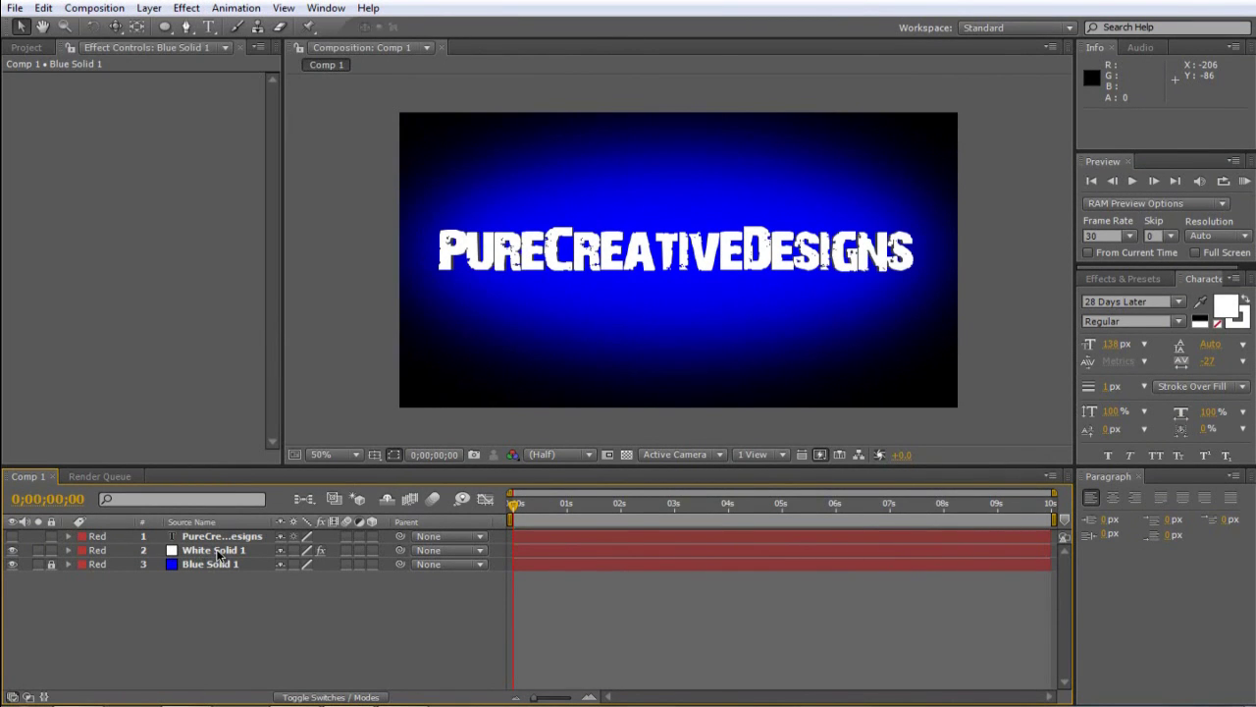
left_click(218, 555)
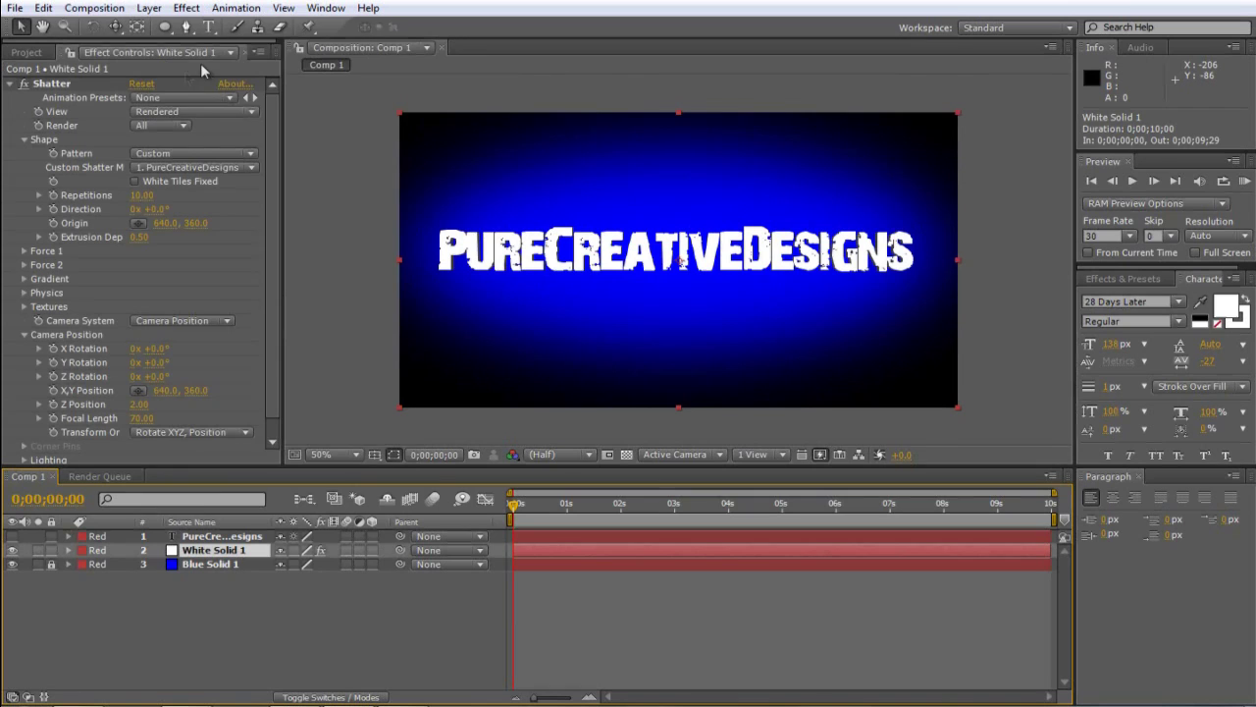
left_click(186, 8)
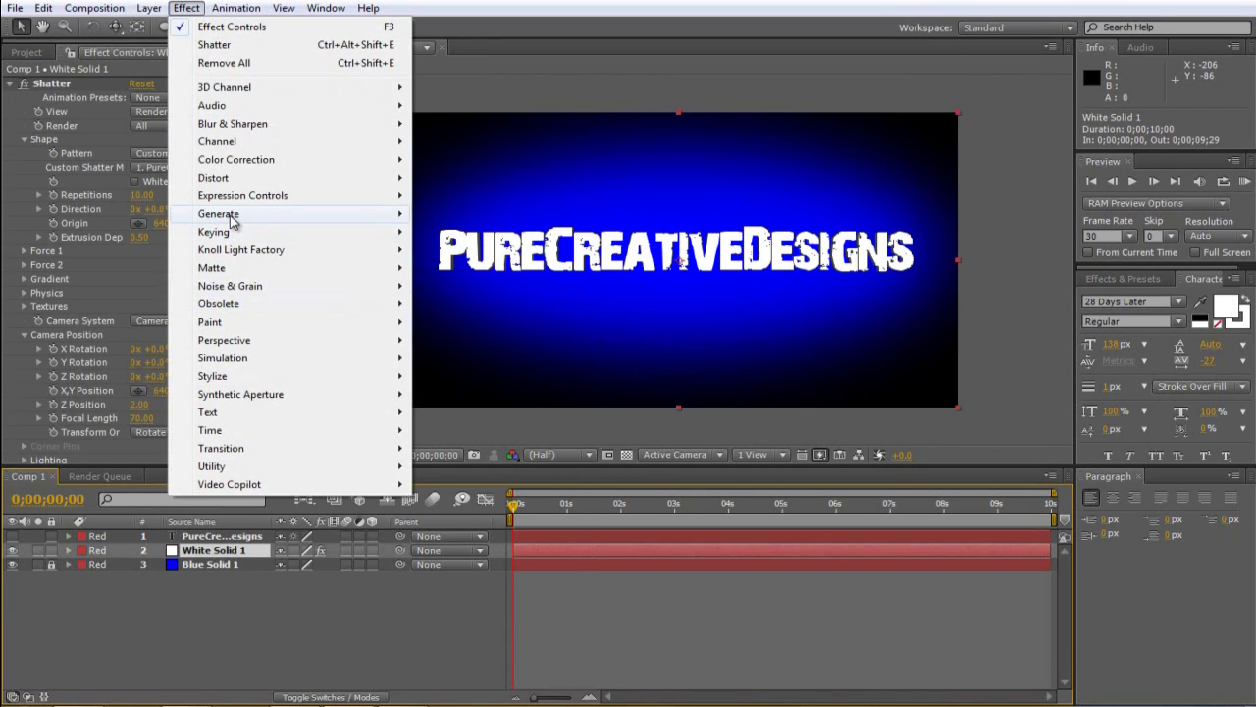
mouse_move(231, 220)
left_click(463, 465)
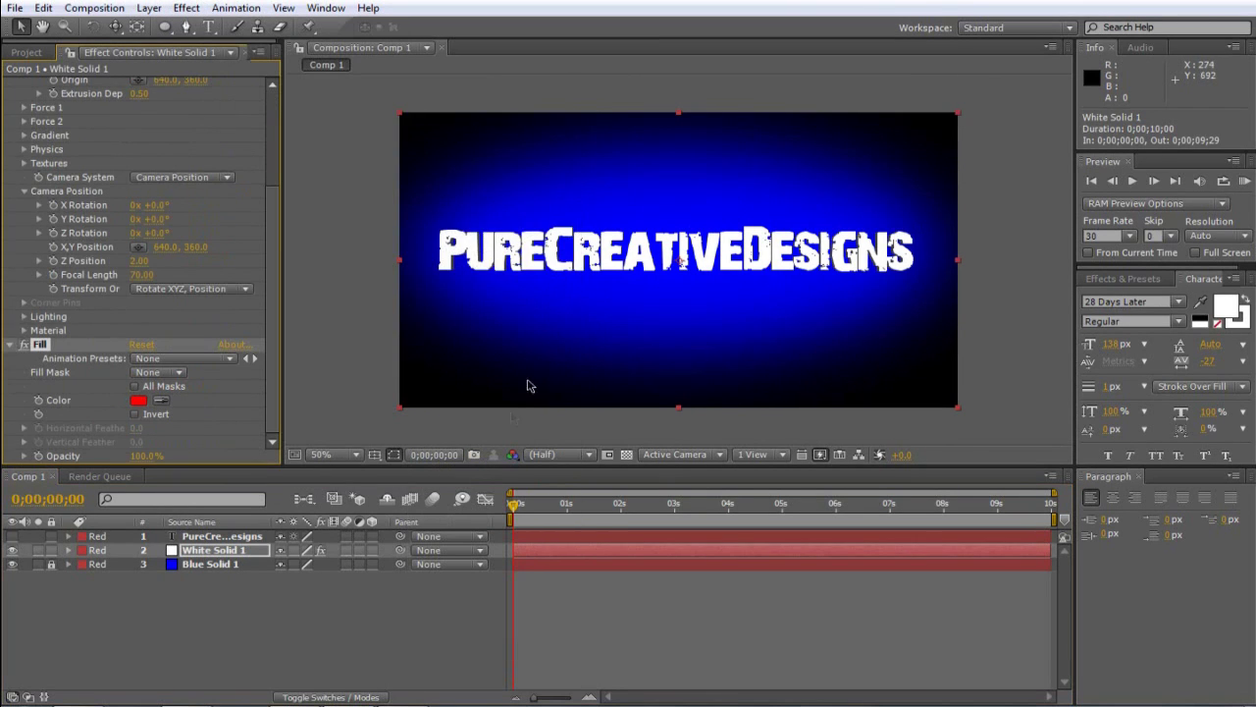
left_click(138, 400)
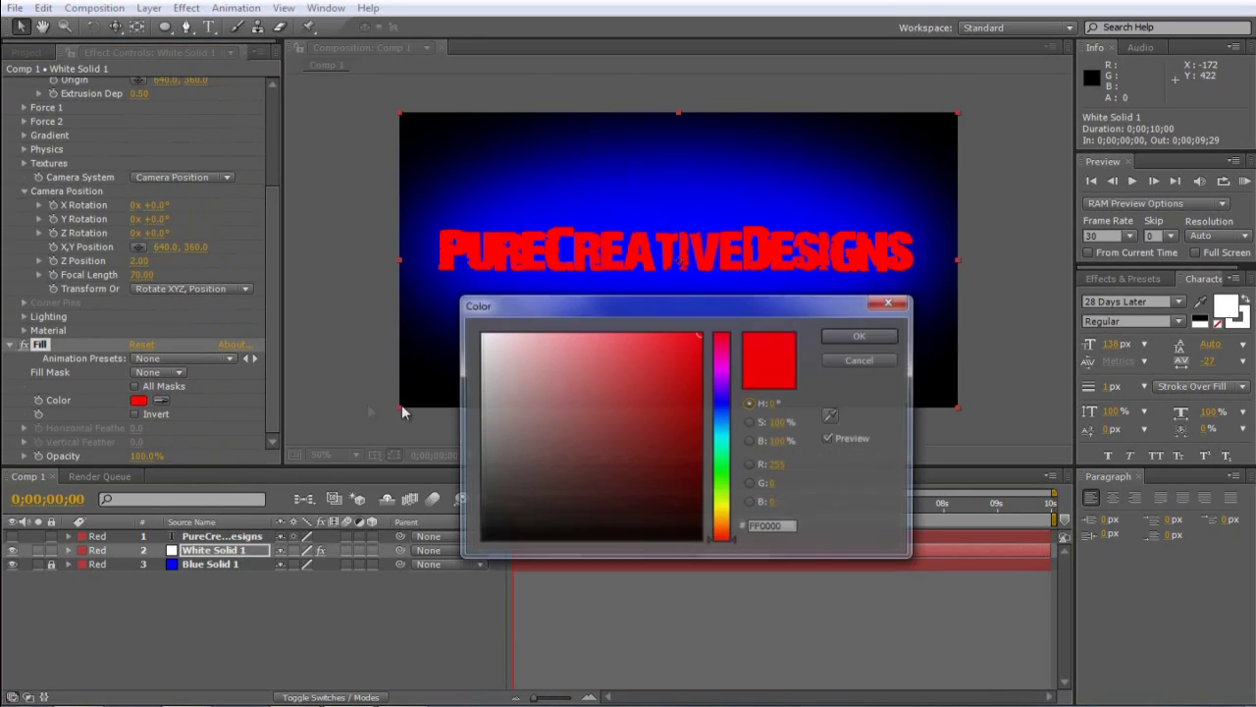
left_click_drag(524, 392, 480, 386)
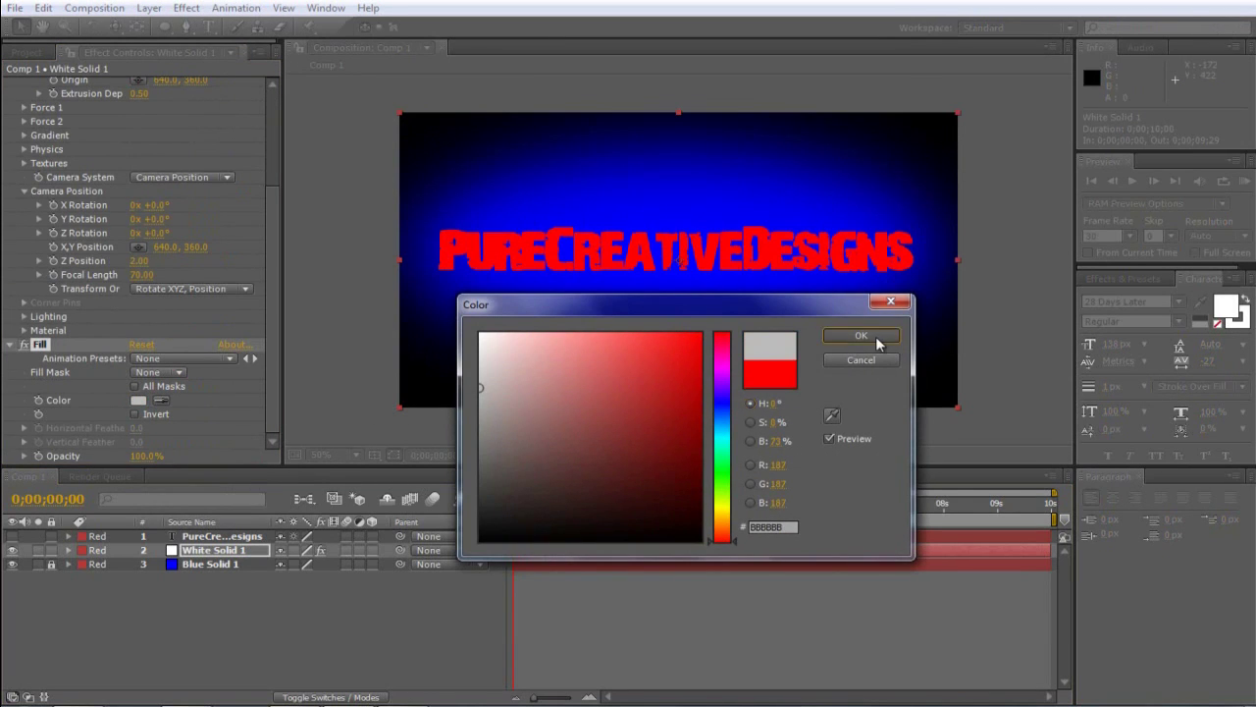
left_click(873, 335)
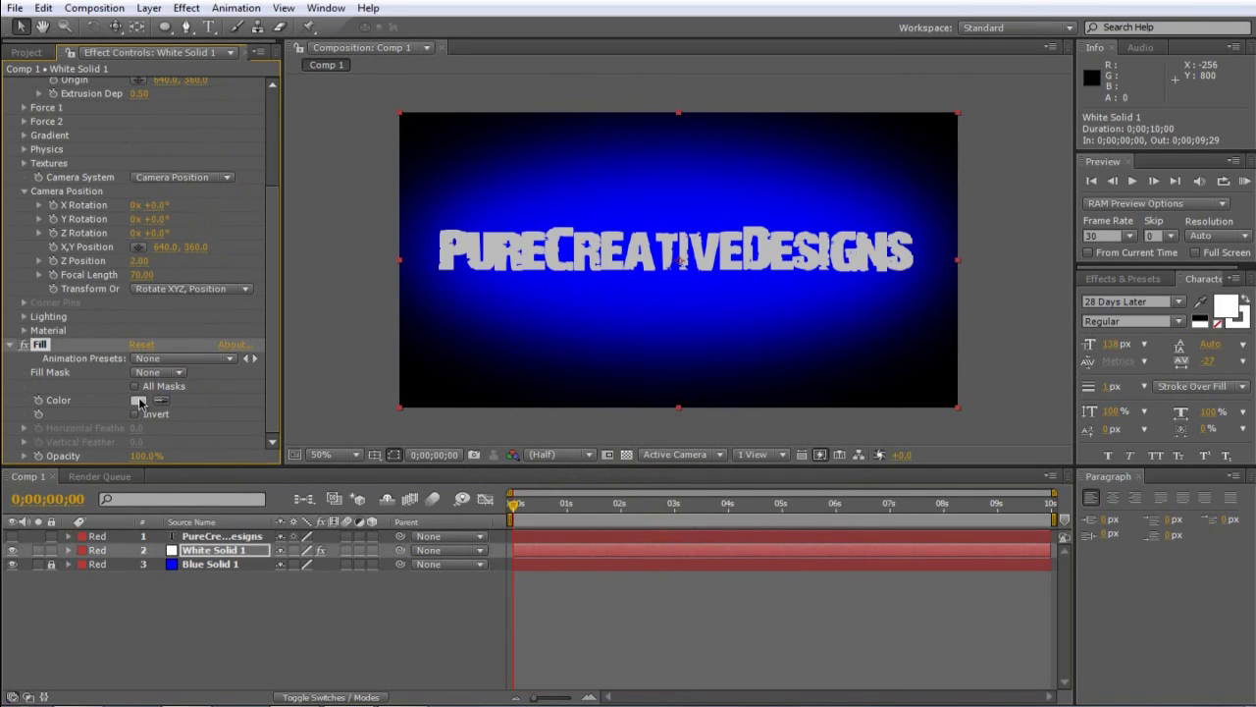
Step: Change the Fill colour to white
left_click(334, 416)
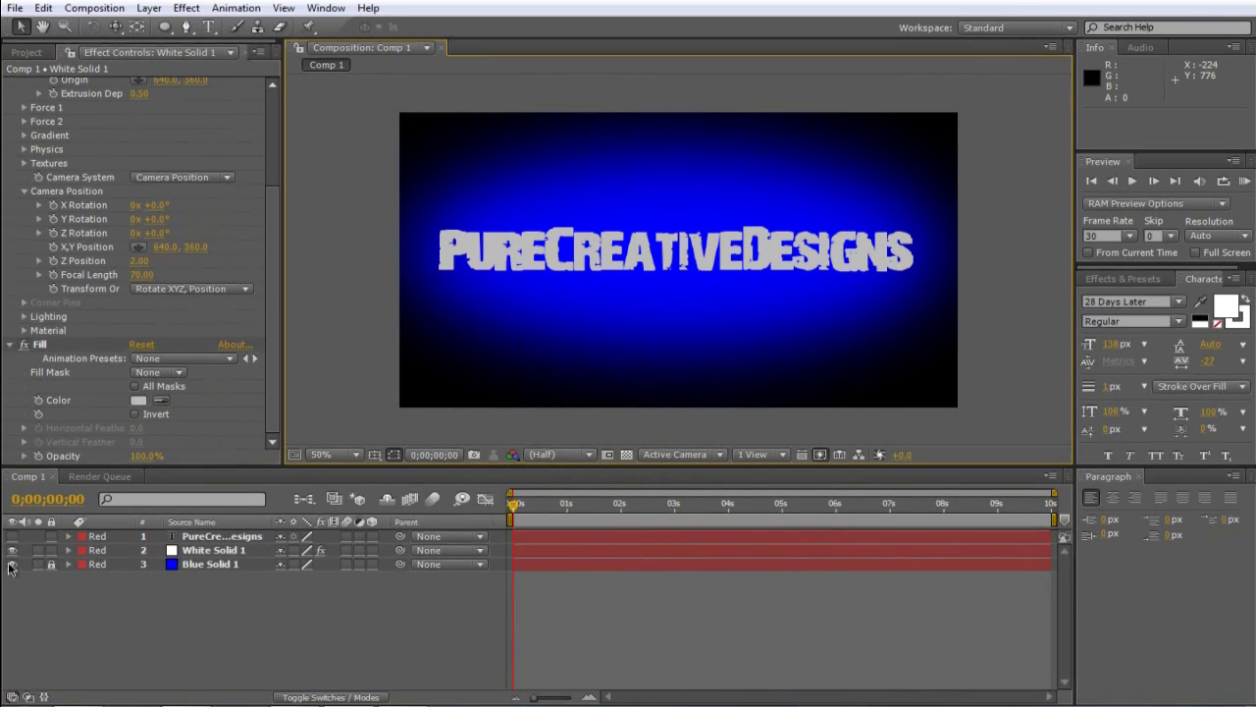
left_click(112, 523)
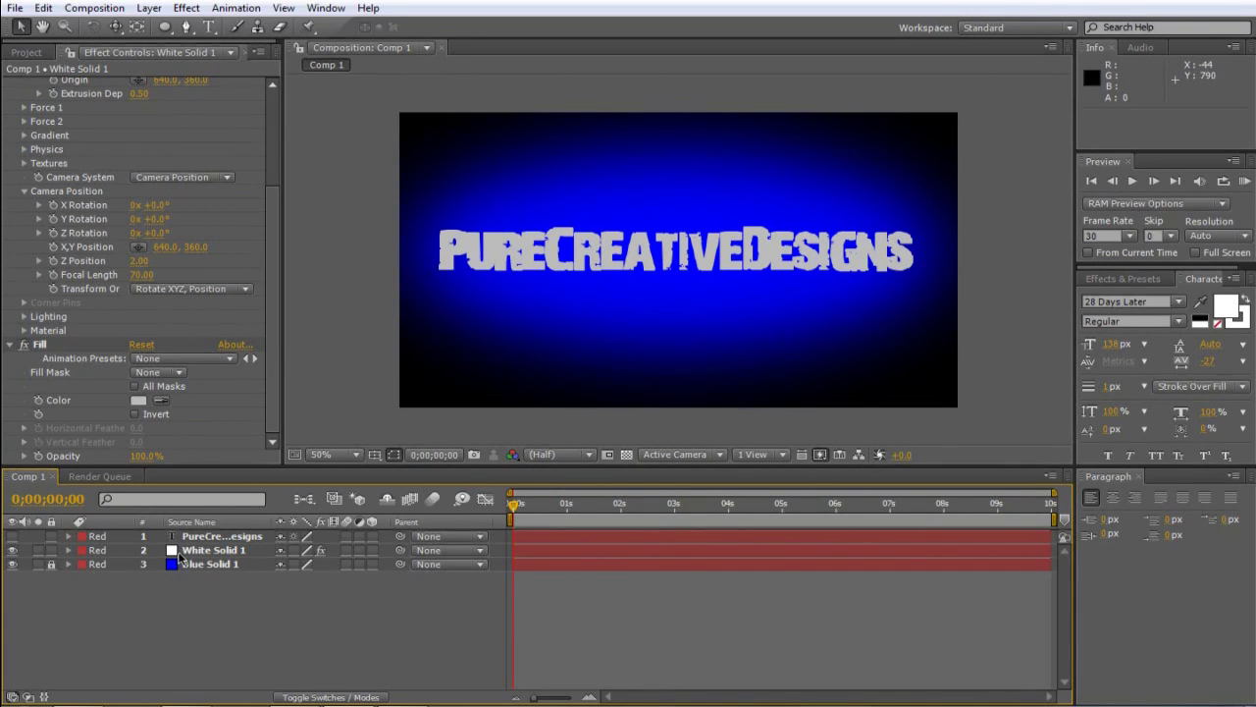
left_click(137, 402)
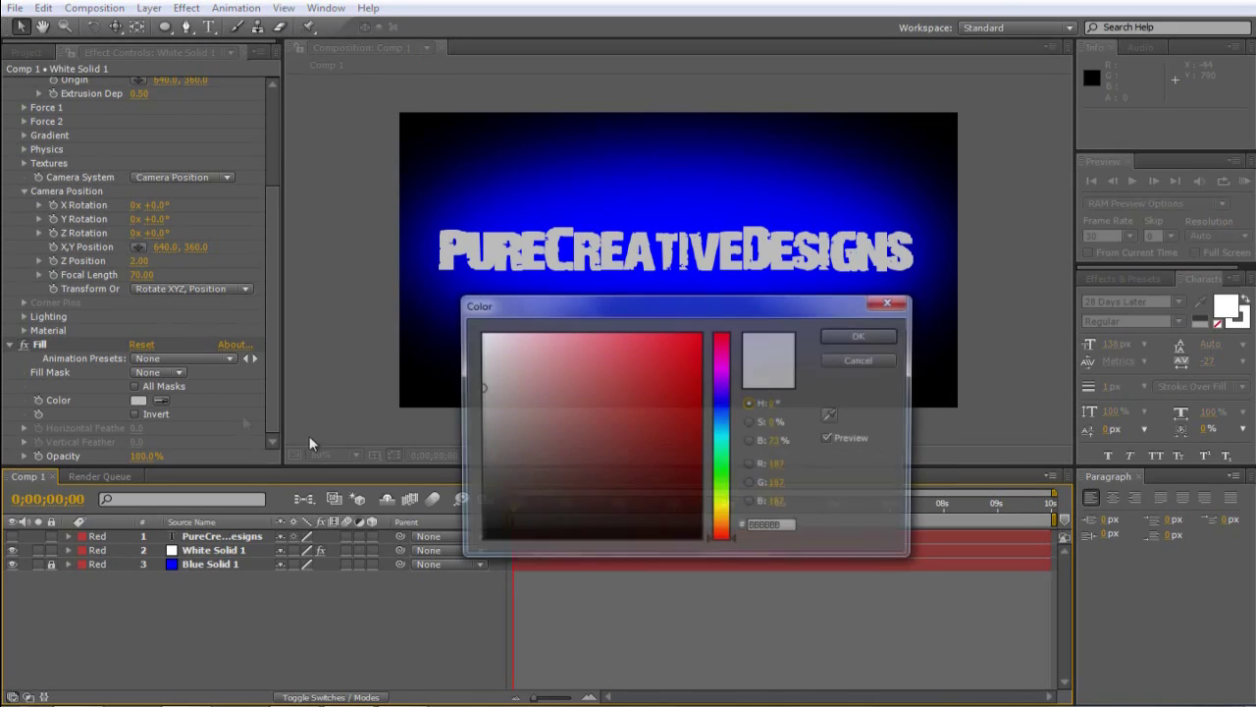
left_click(850, 341)
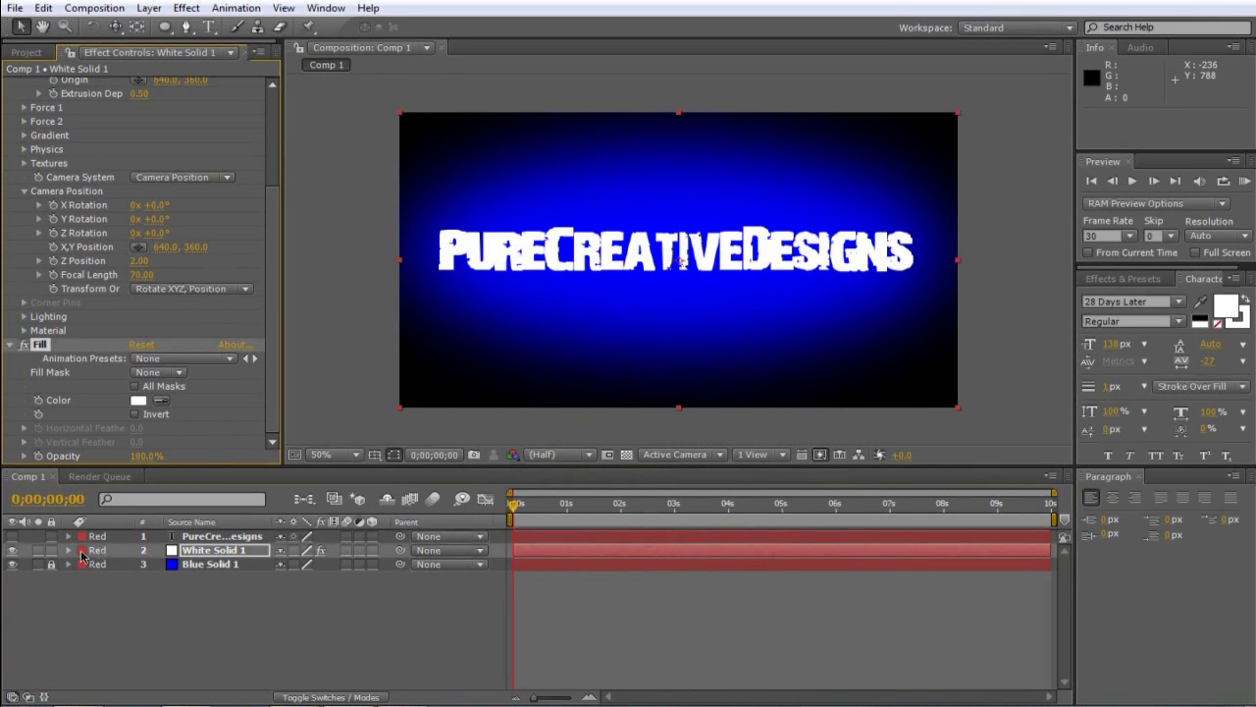
left_click(67, 593)
left_click(250, 555)
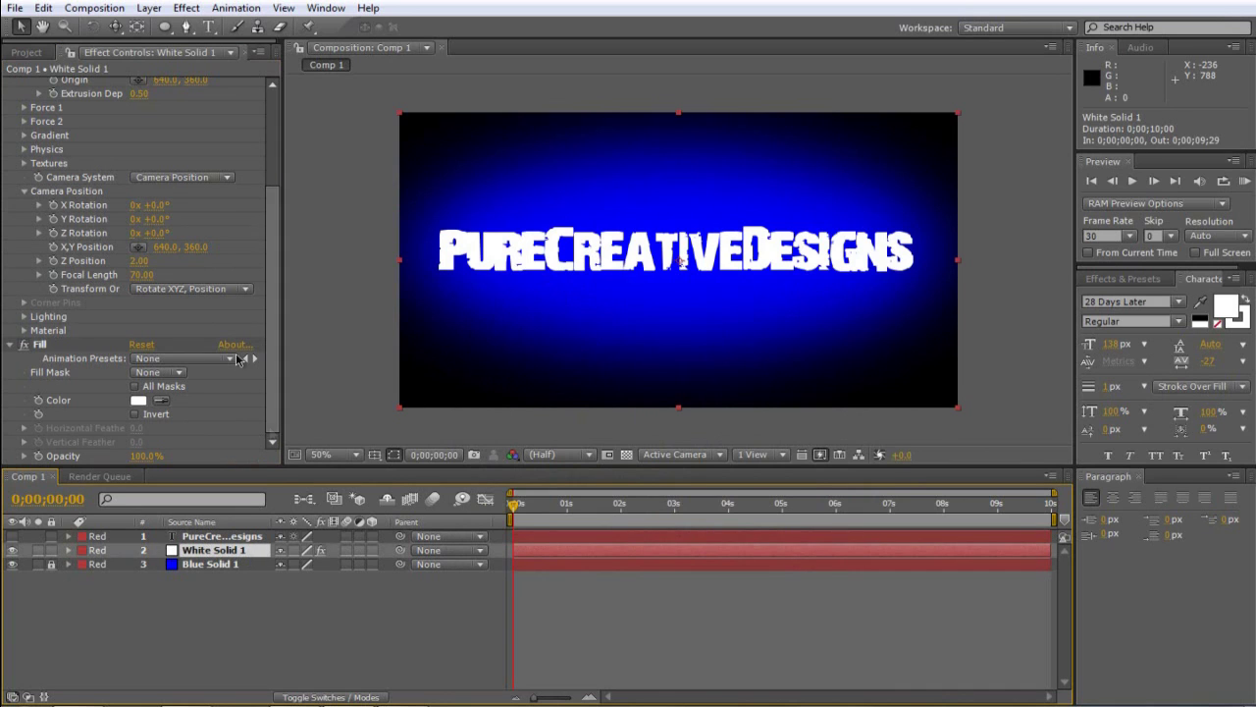
left_click(271, 288)
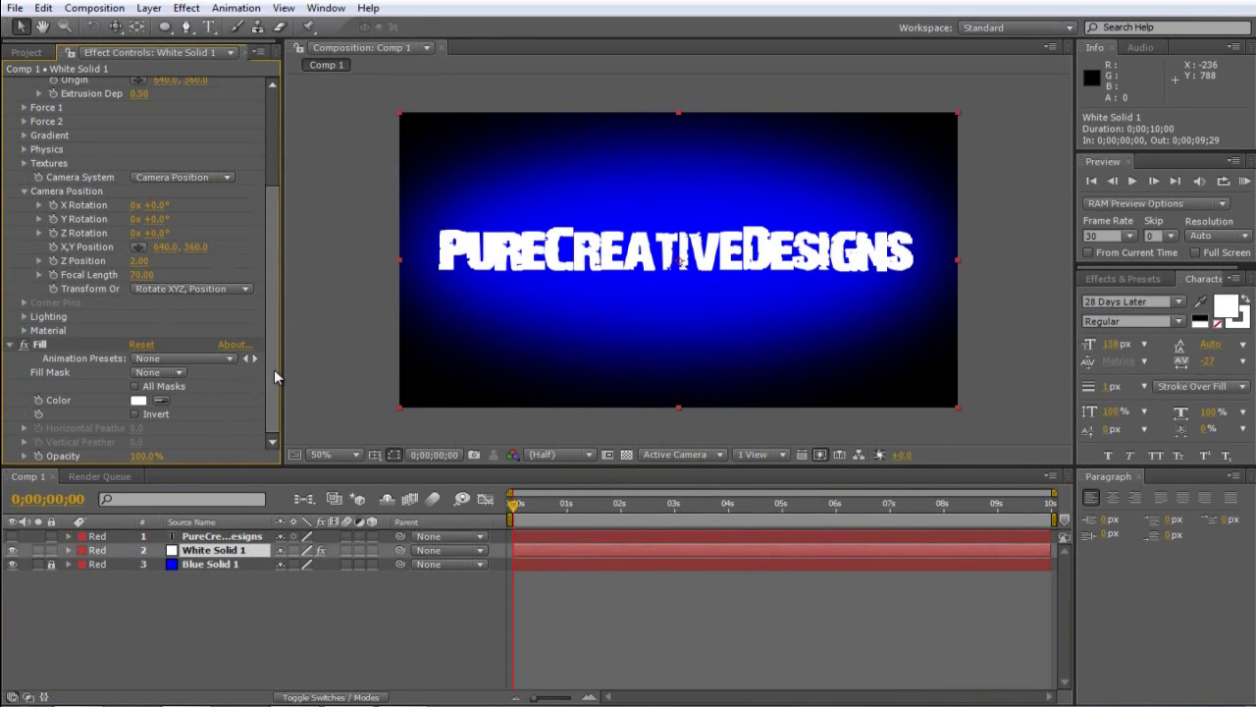
Step: Undo the Fill effect, then test Shatter's X/Y/Z rotation and Z position, reverting each change
key("ctrl+z")
key("ctrl+z")
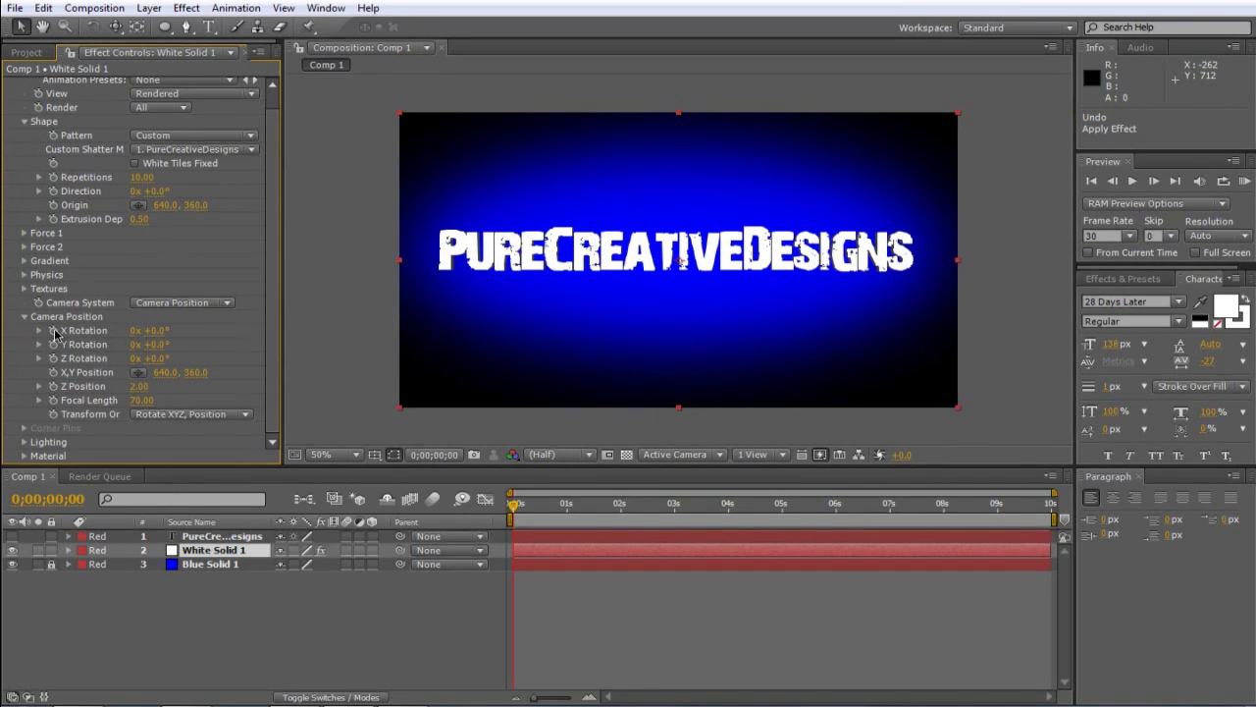
left_click_drag(147, 332, 224, 349)
key("ctrl+z")
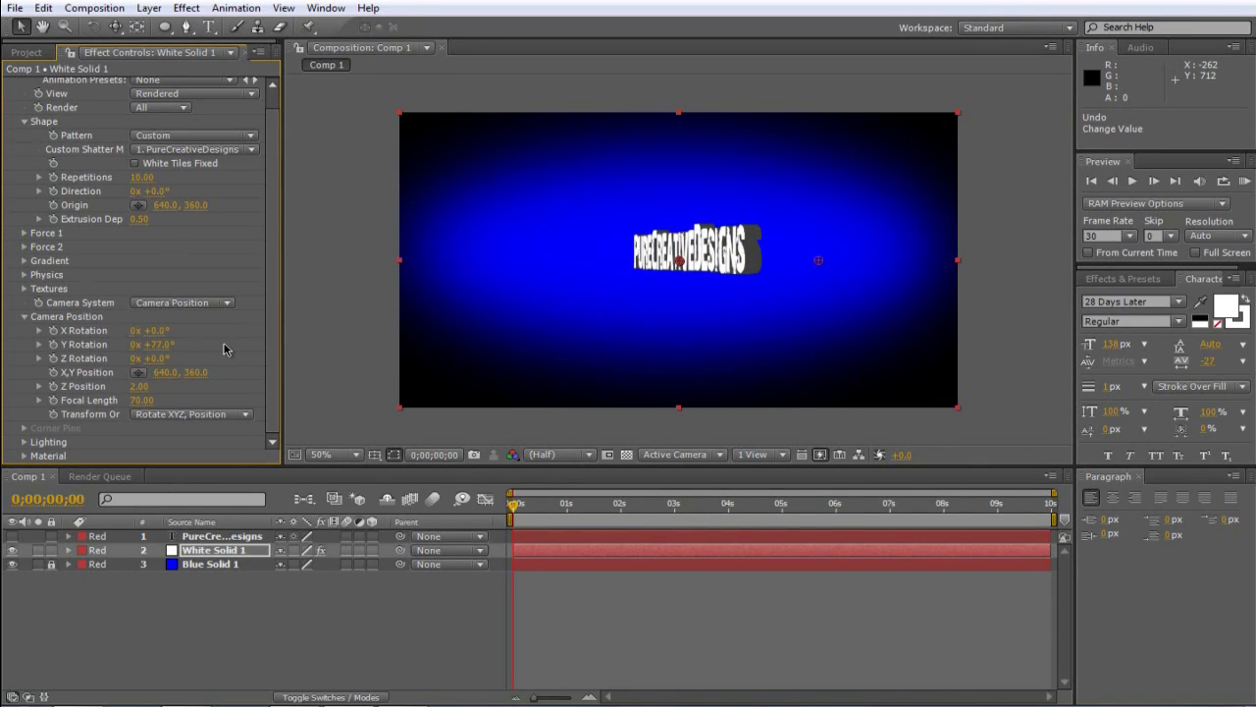
key("ctrl+z")
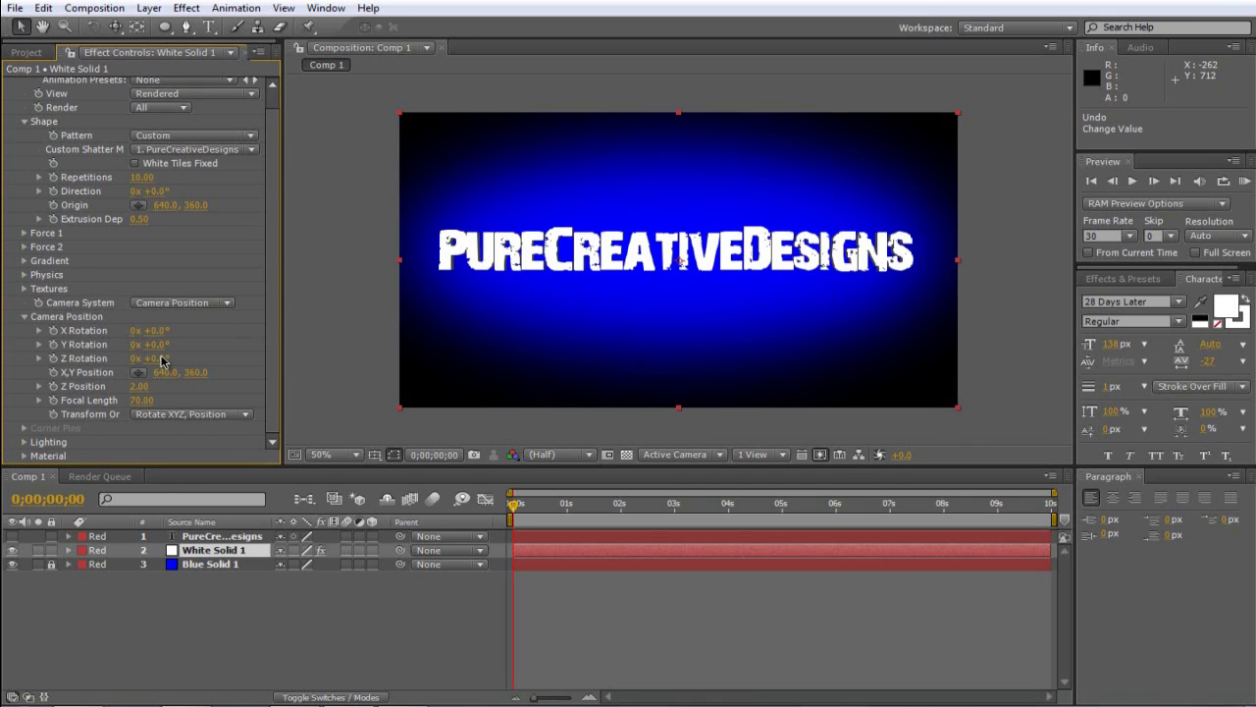
left_click_drag(164, 359, 226, 371)
left_click_drag(139, 388, 246, 398)
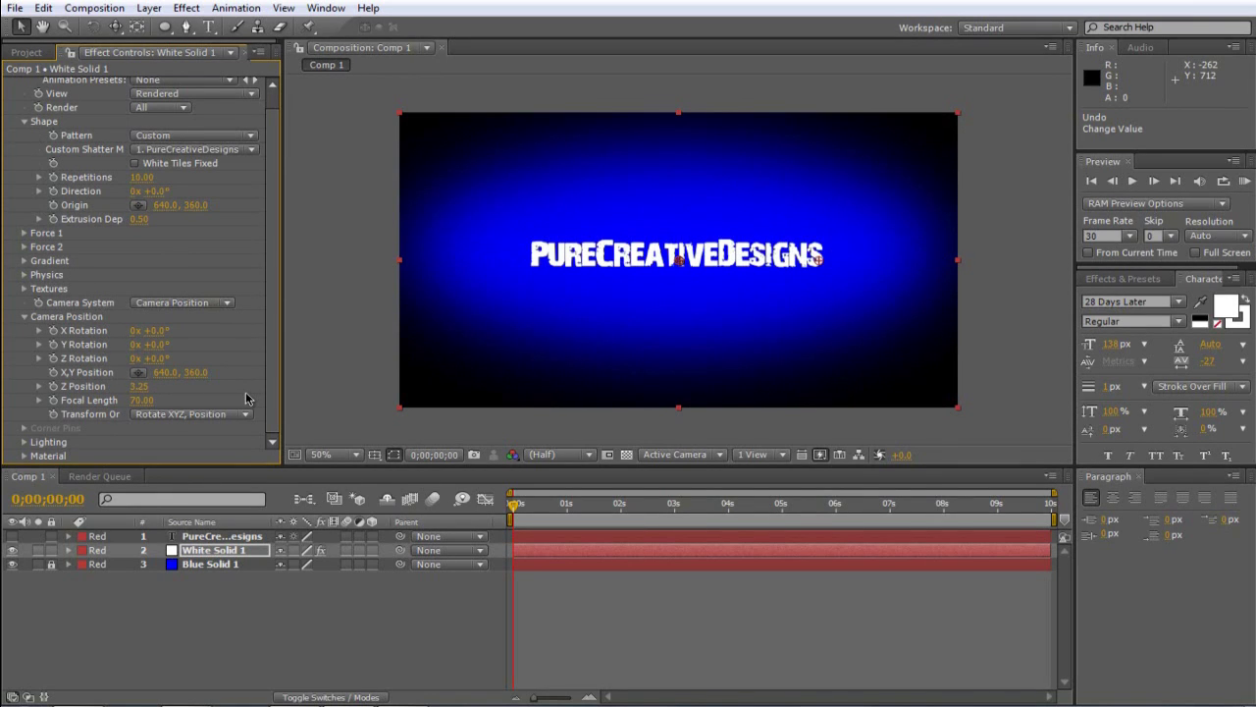
key("ctrl+z")
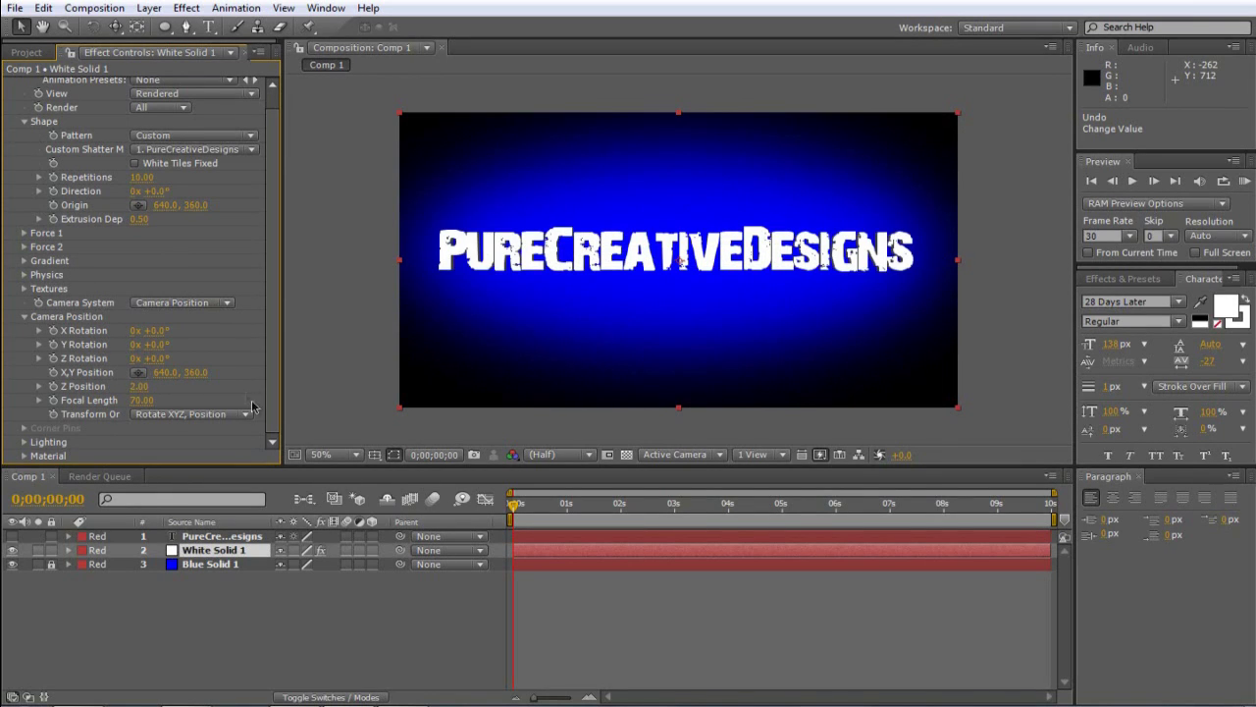
Step: On White Solid 1, keyframe Shatter's camera Y Rotation at -61° at the start
left_click(219, 537)
left_click(212, 549)
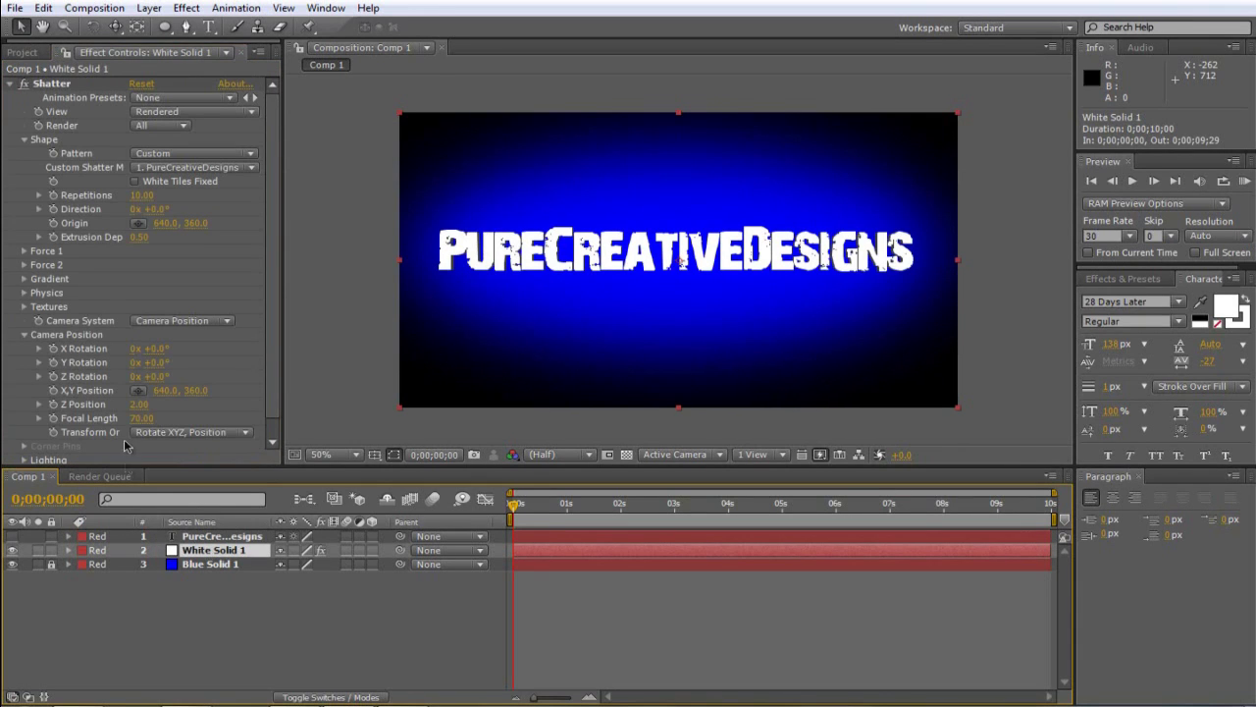
left_click(53, 363)
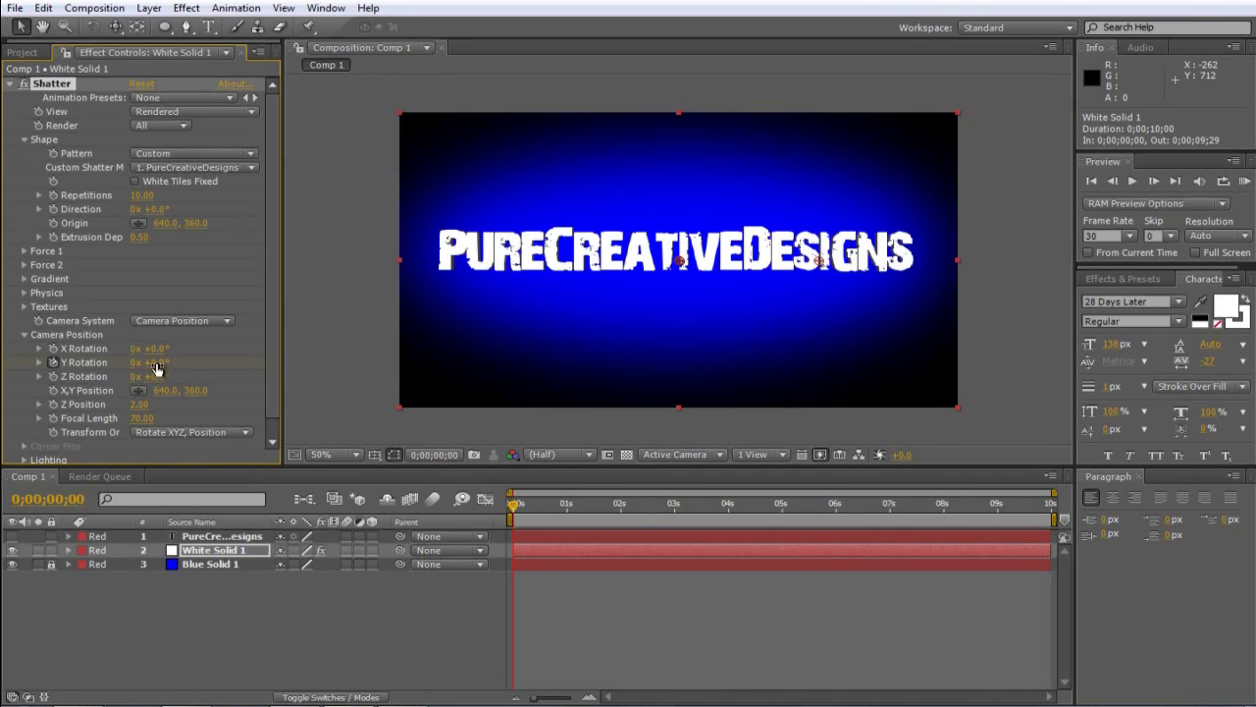
mouse_move(156, 362)
left_mouse_down()
mouse_move(172, 369)
mouse_move(159, 372)
left_mouse_up()
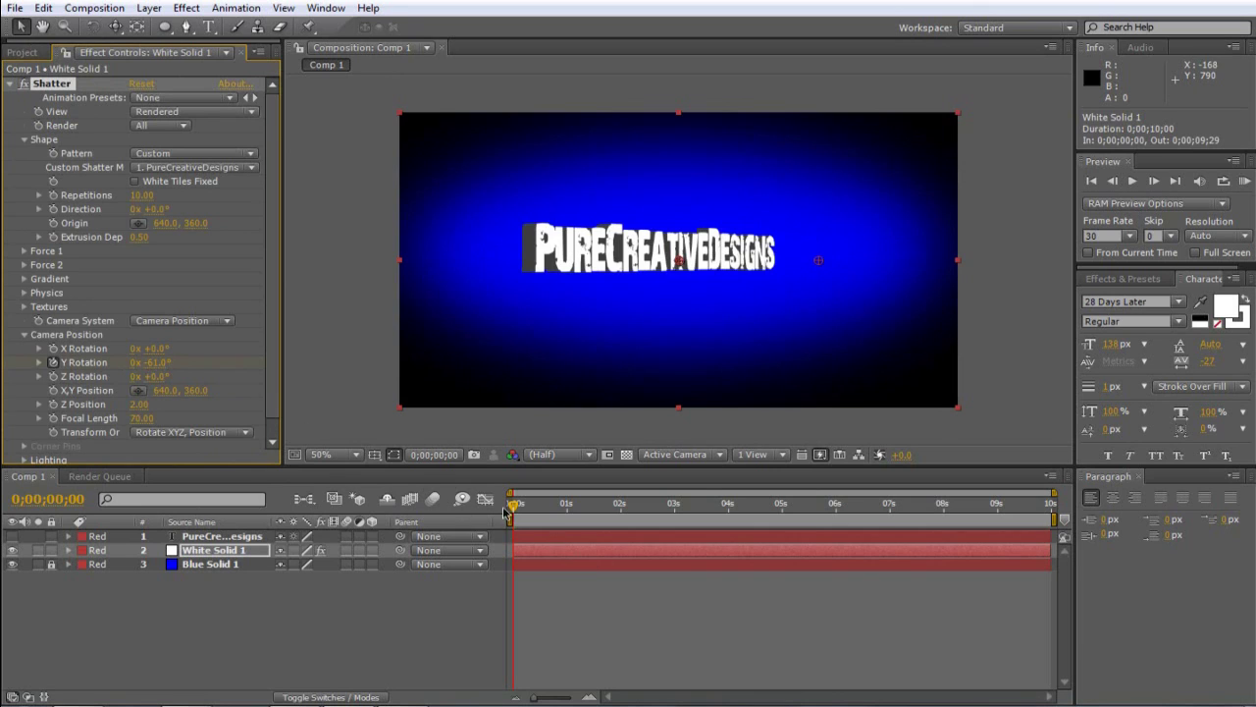
Step: Set Y Rotation to +61° at 0;00;03;16 and preview the swing
left_click_drag(510, 507, 700, 517)
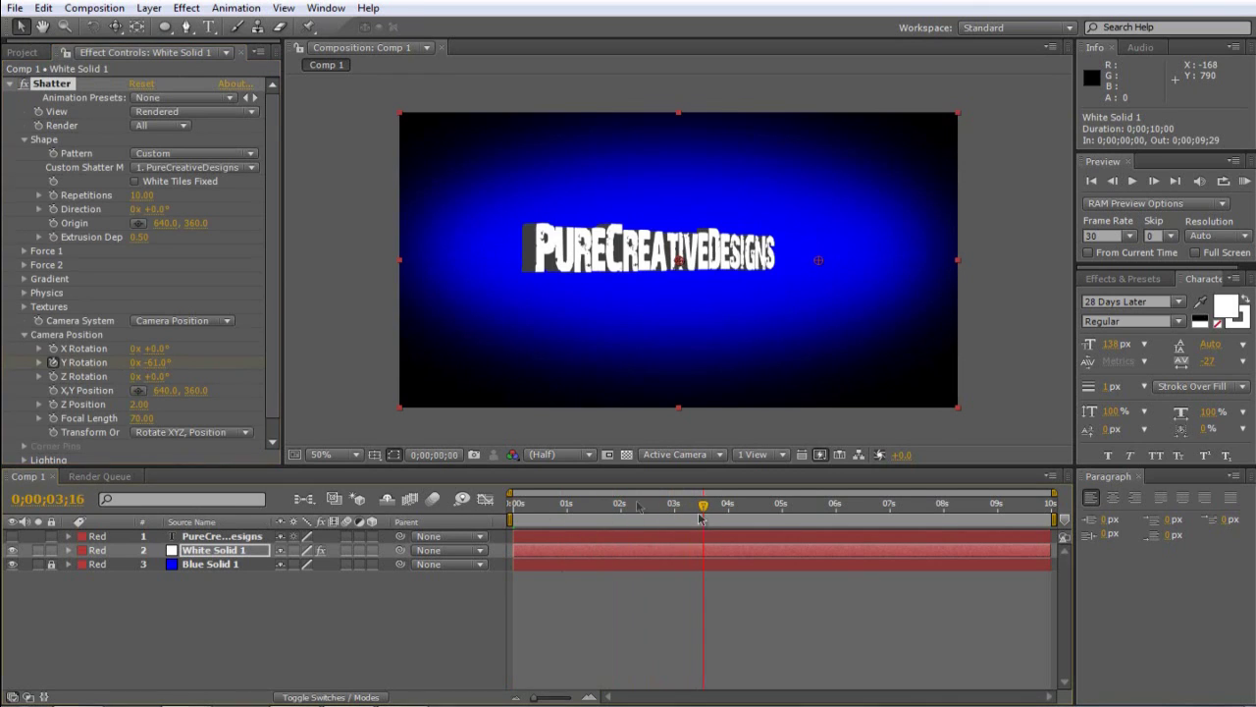
left_click(154, 363)
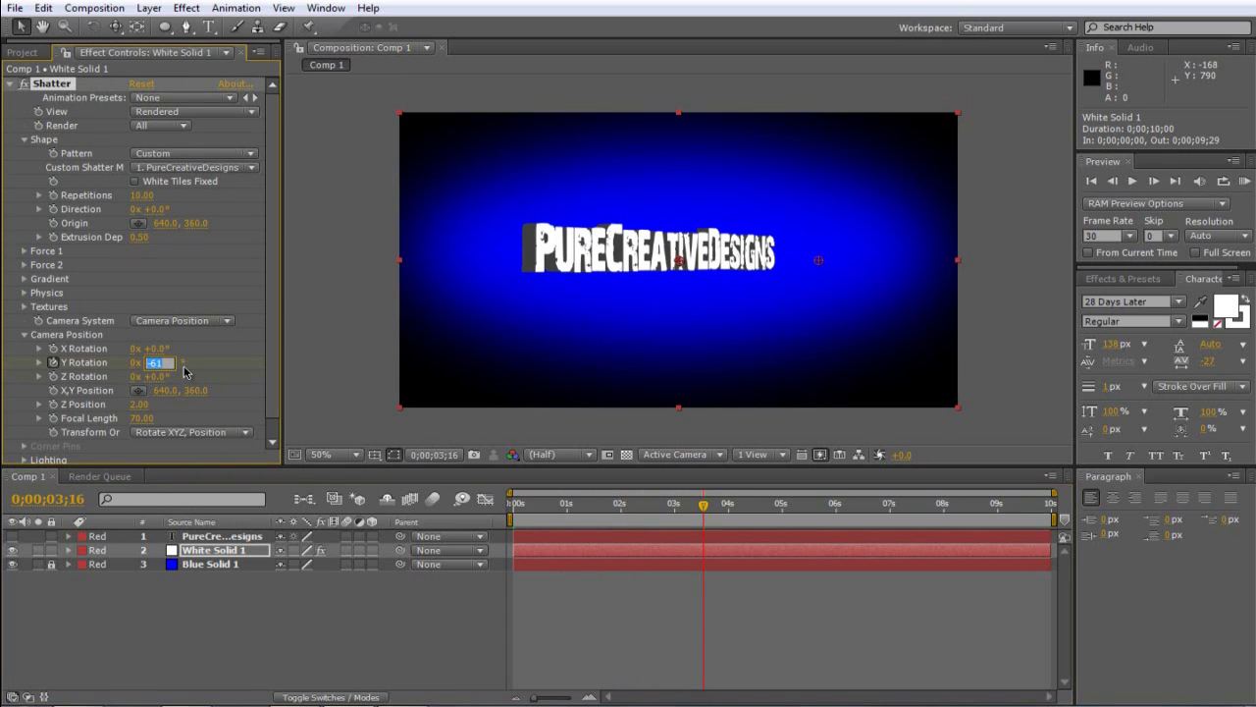
type("61")
key("Return")
left_click_drag(703, 507, 514, 503)
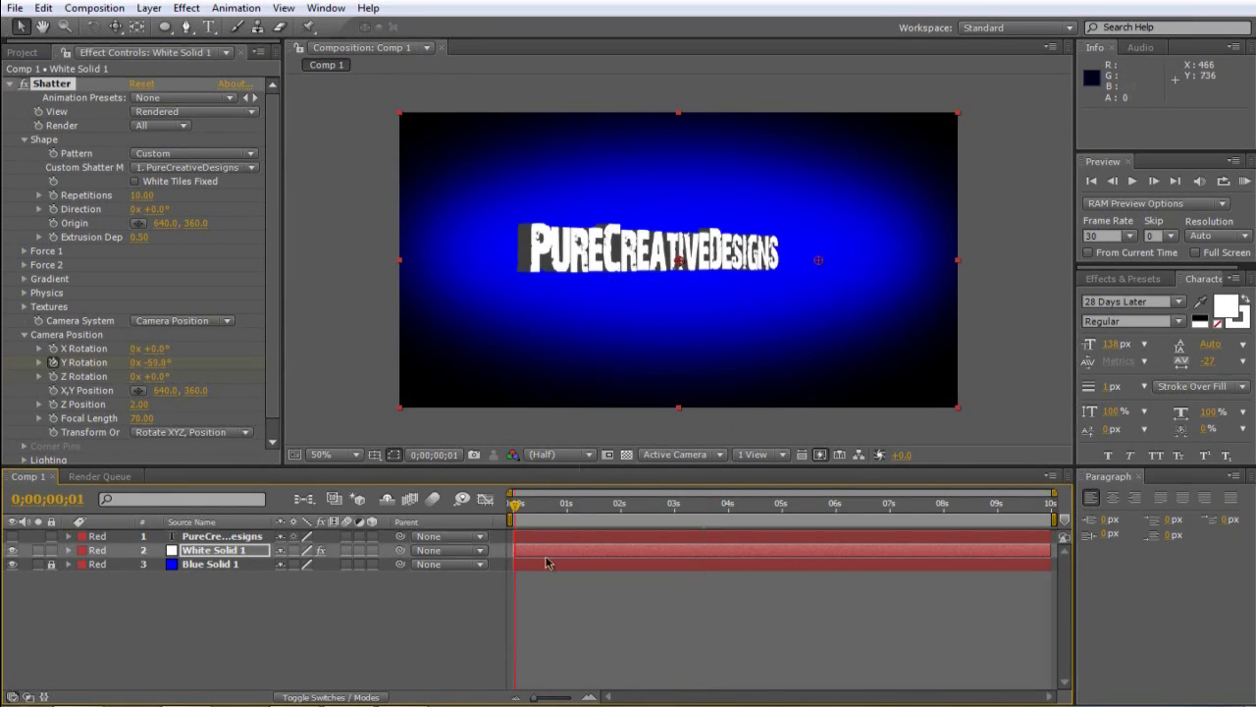
left_click_drag(514, 504, 707, 507)
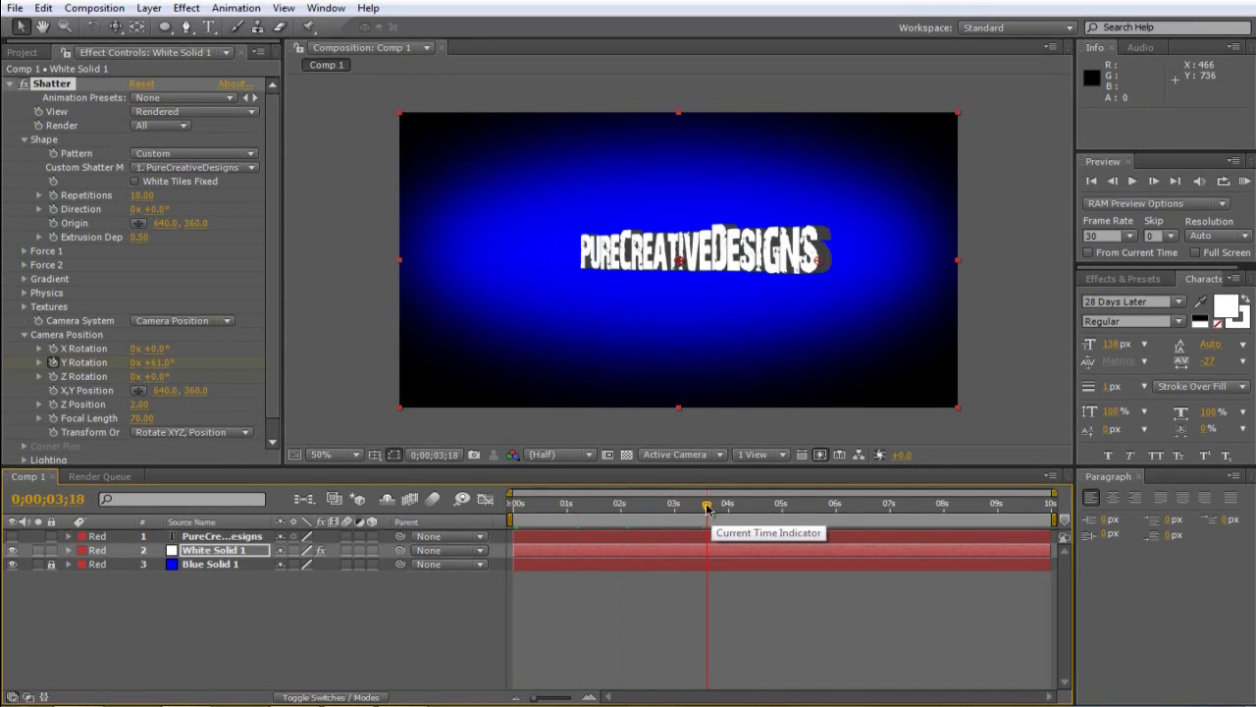
key("Home")
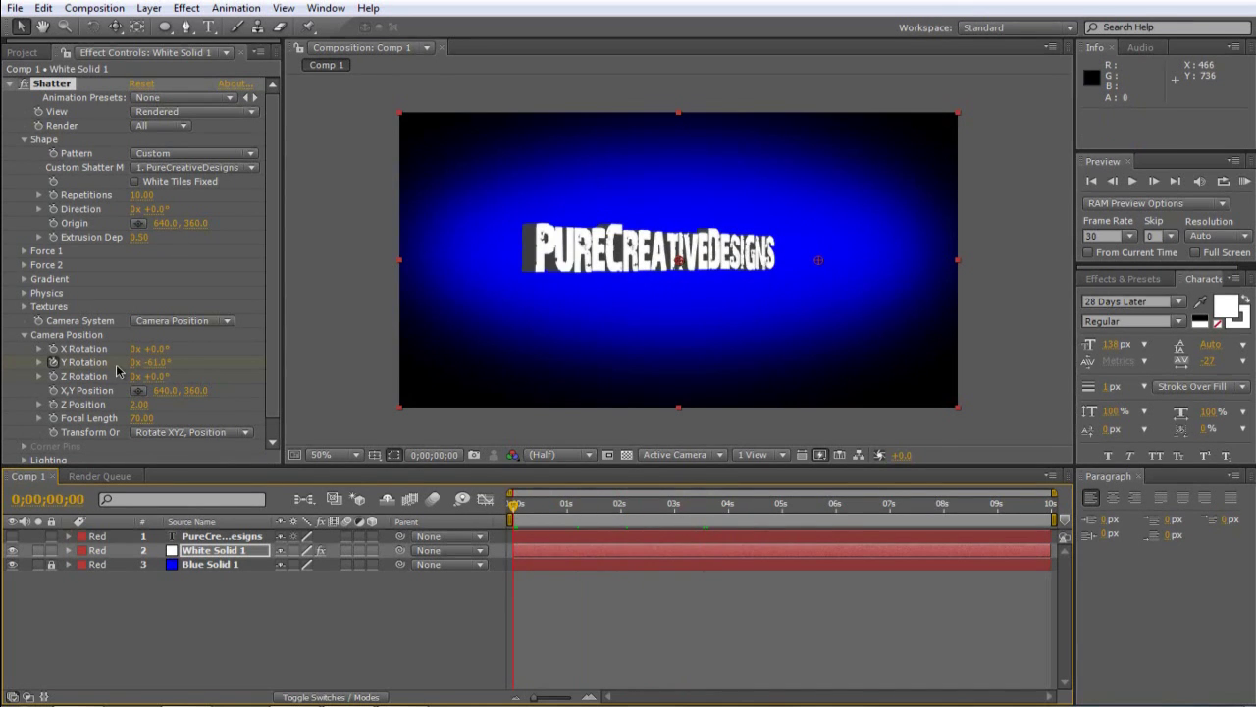
Step: Keyframe Shatter's camera Z Position at 2.00 at 0s and 1.64 at 0;00;01;26
left_click(53, 404)
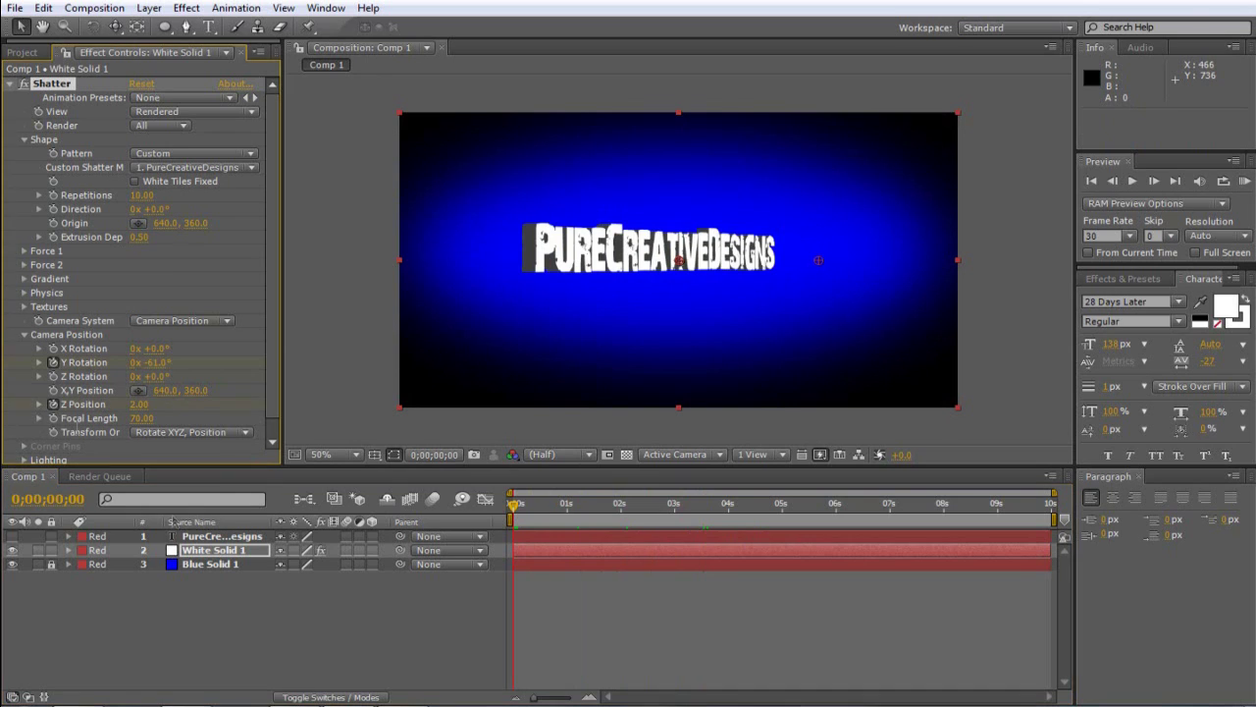
left_click_drag(516, 512, 617, 511)
left_click(140, 405)
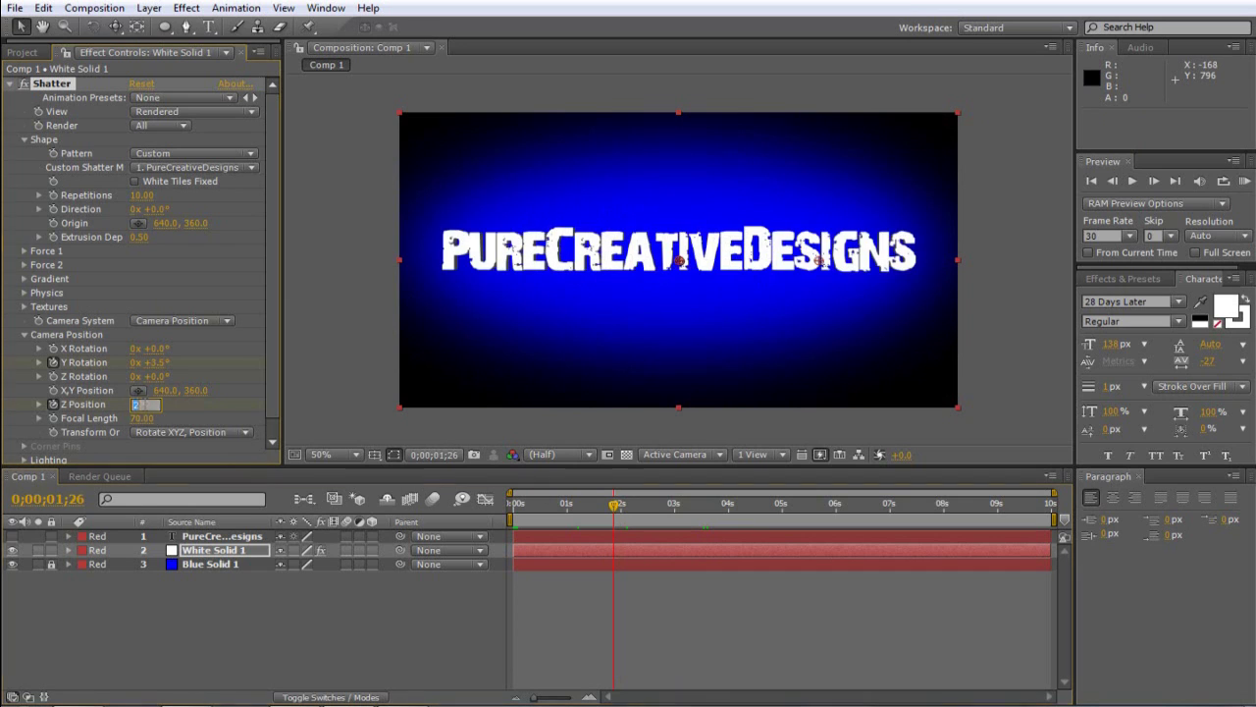
key("Return")
left_click_drag(140, 404, 146, 410)
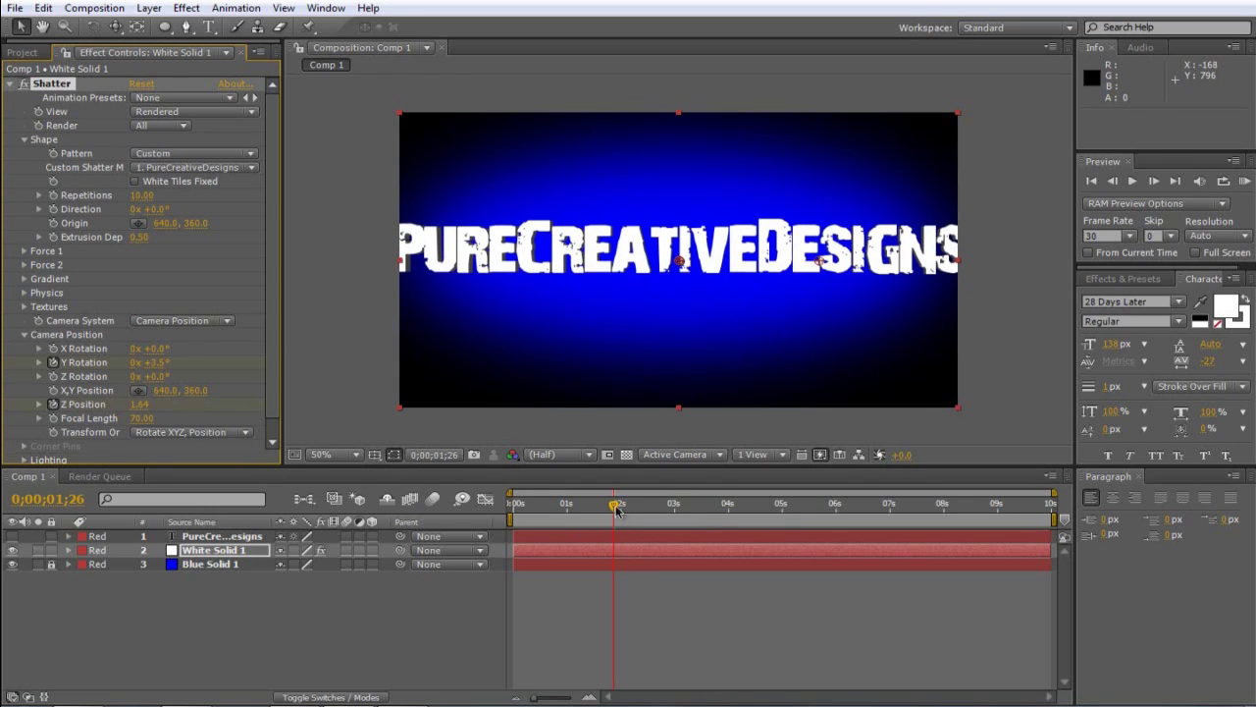
Step: Return Z Position to 2.00 at 0;00;03;15 and preview the spin-and-zoom
left_click_drag(616, 509, 700, 507)
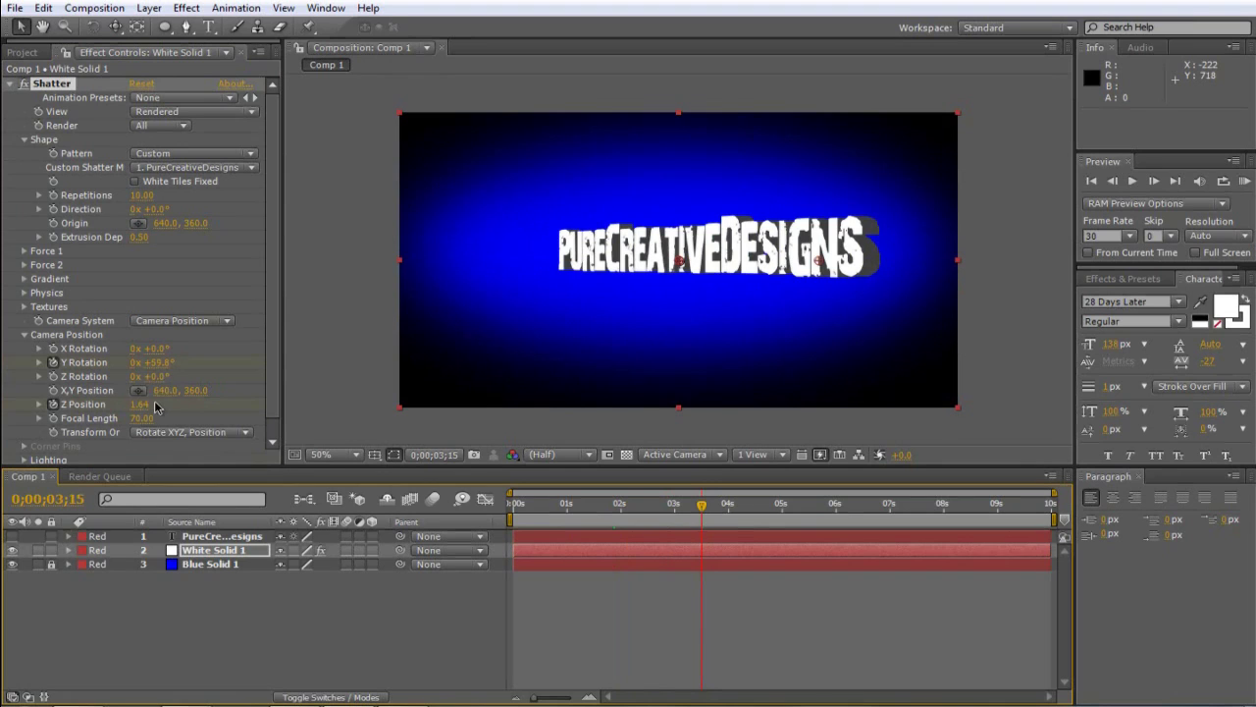
left_click(139, 404)
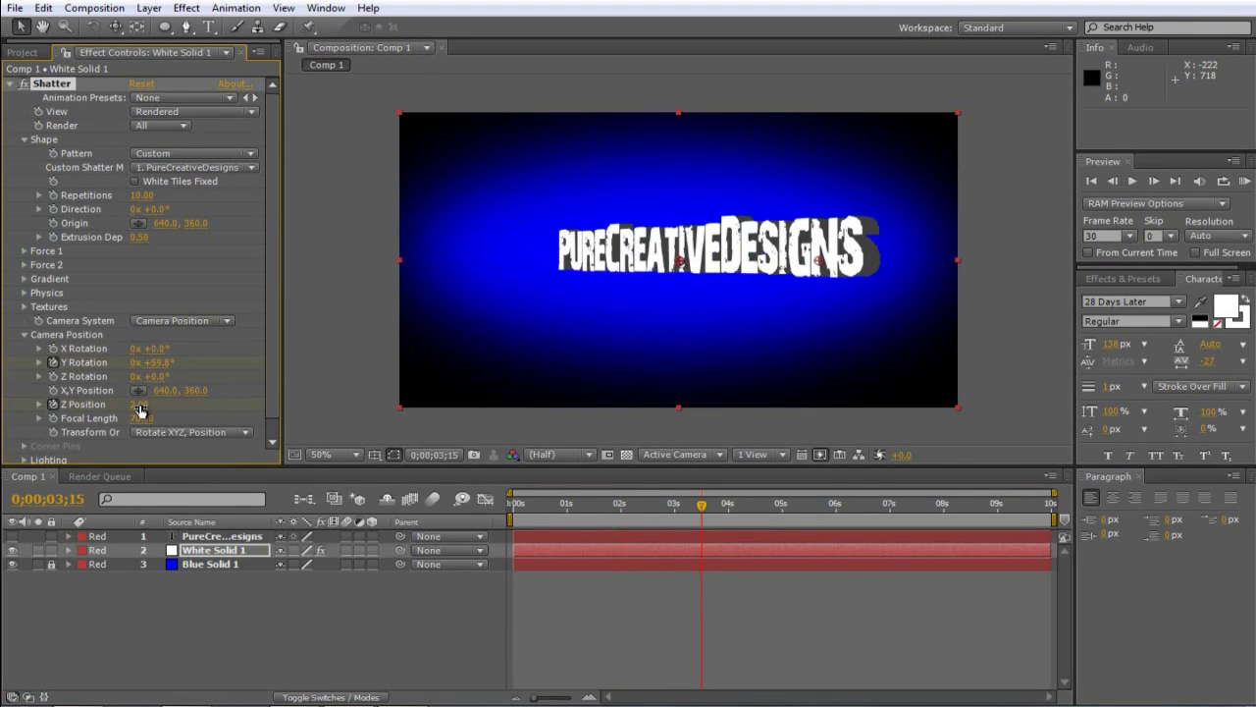
key("Return")
left_click(510, 505)
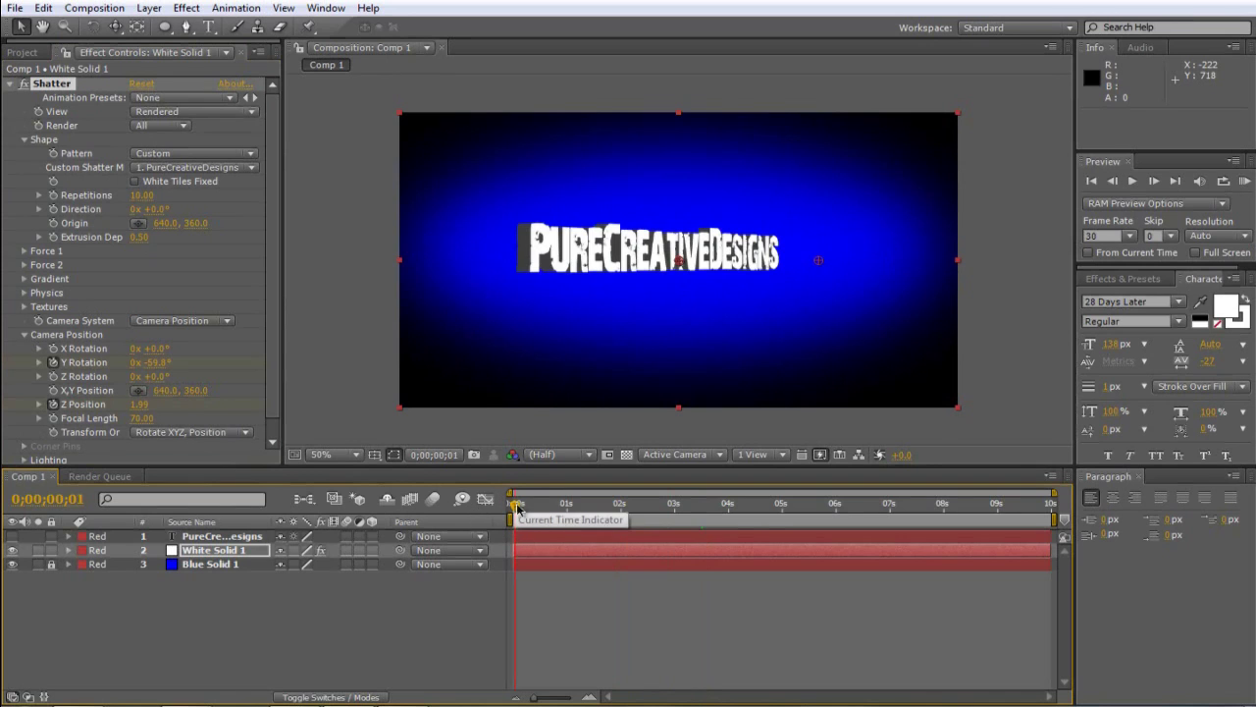
left_click_drag(513, 505, 713, 509)
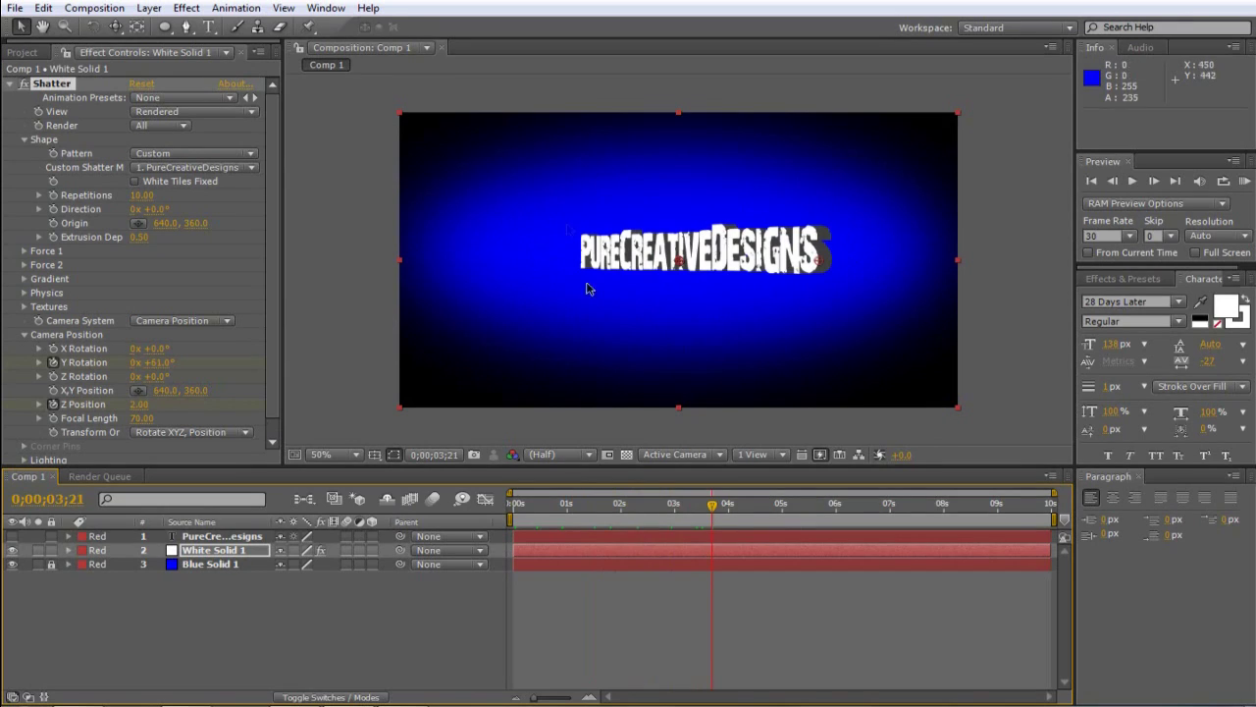
Step: Preview the zoom, then drag the work area end to 0;00;03;24
left_click_drag(713, 508, 512, 506)
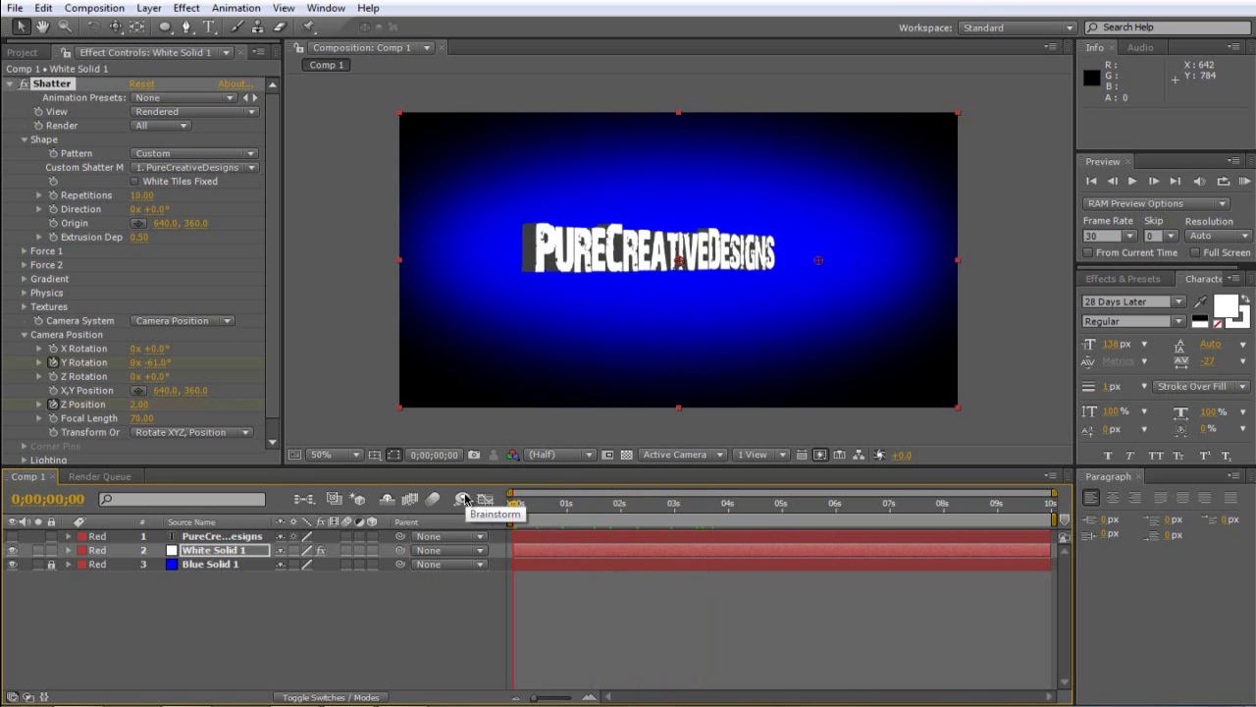
left_click_drag(511, 503, 716, 510)
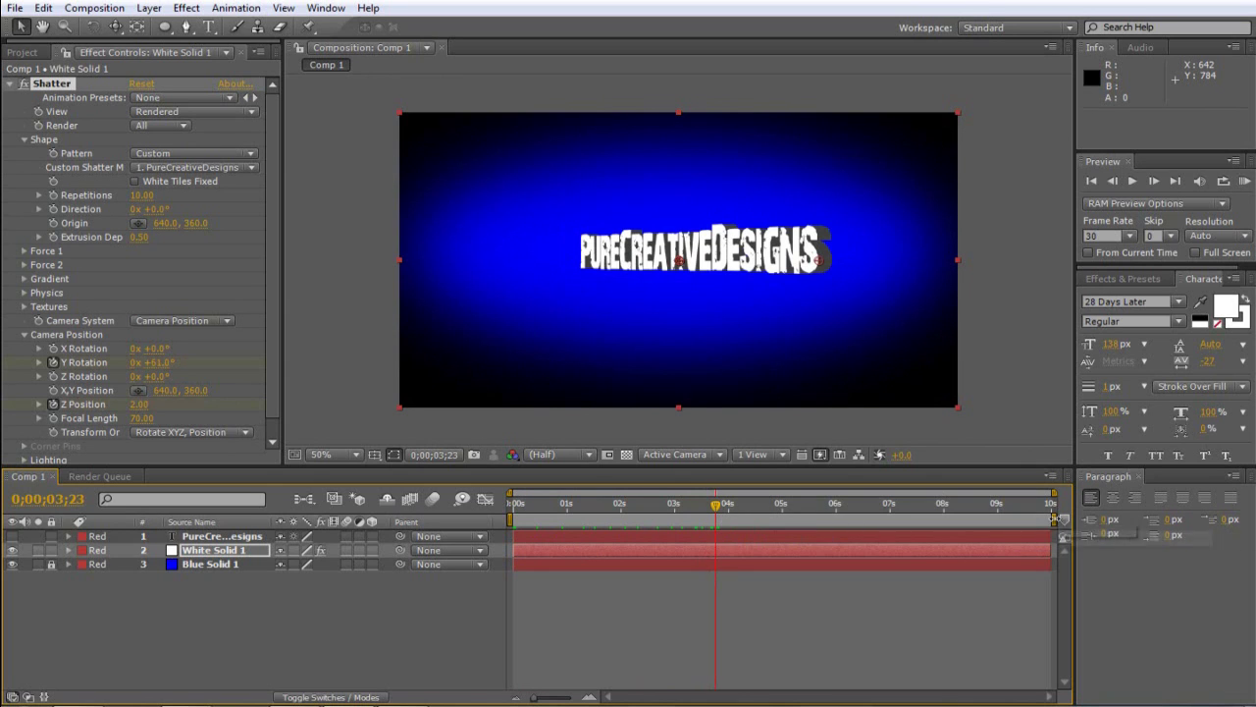
left_click_drag(1055, 517, 722, 514)
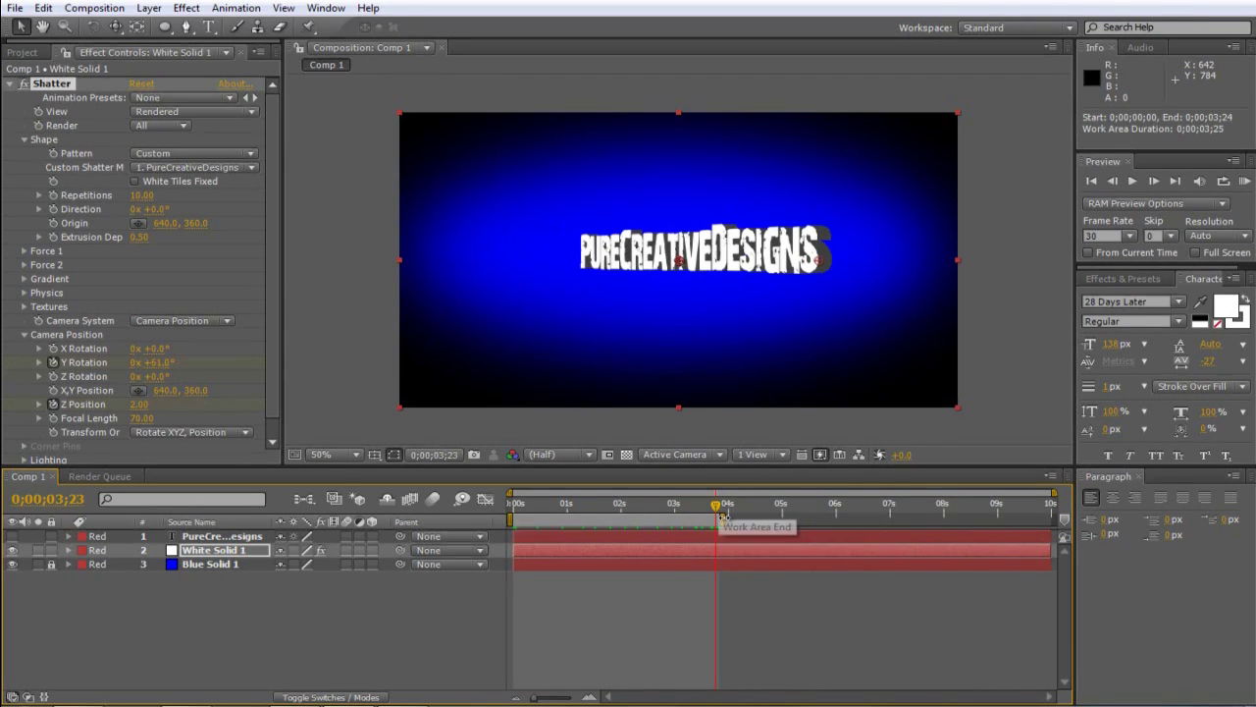
Step: Add Comp 1 to the Render Queue from the Composition menu
key("Home")
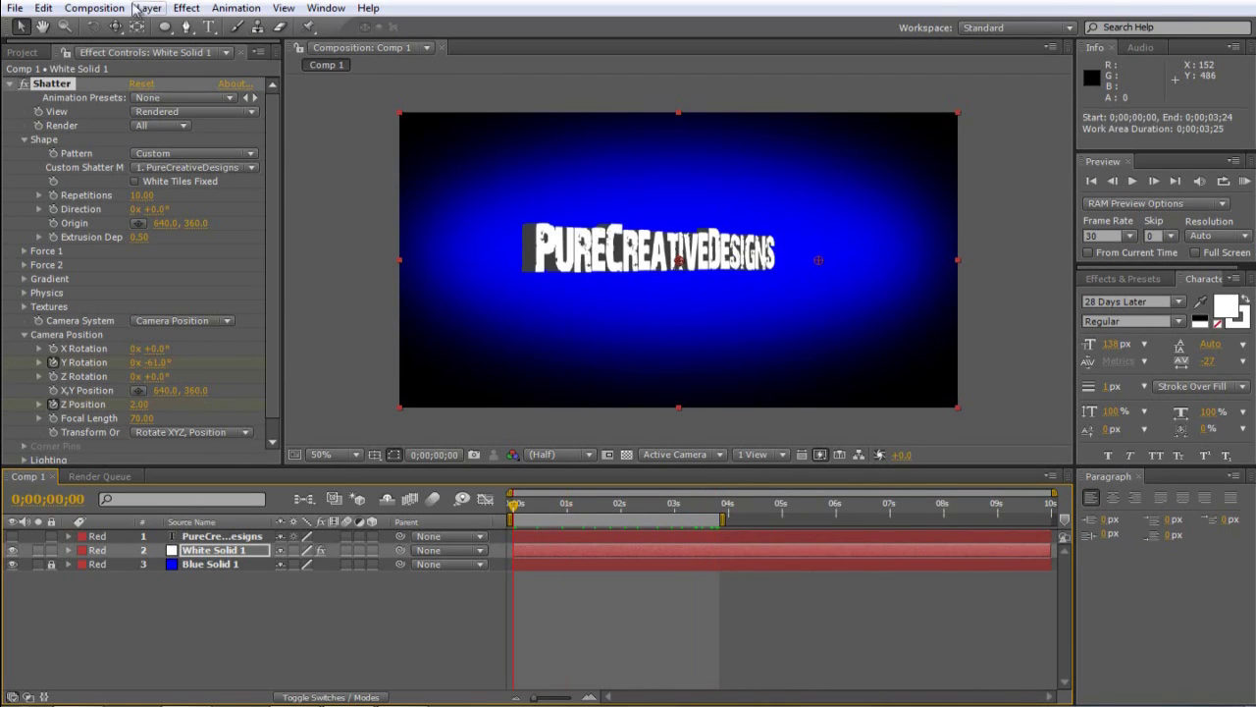
left_click(98, 9)
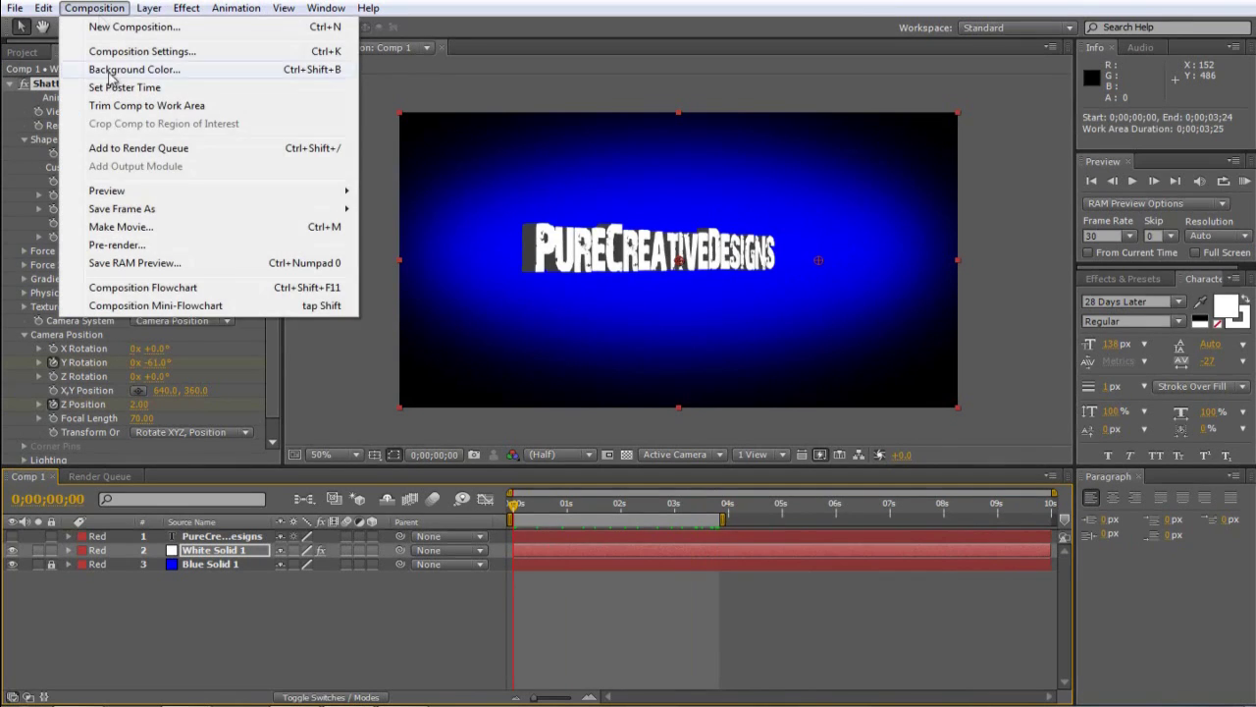
left_click(125, 149)
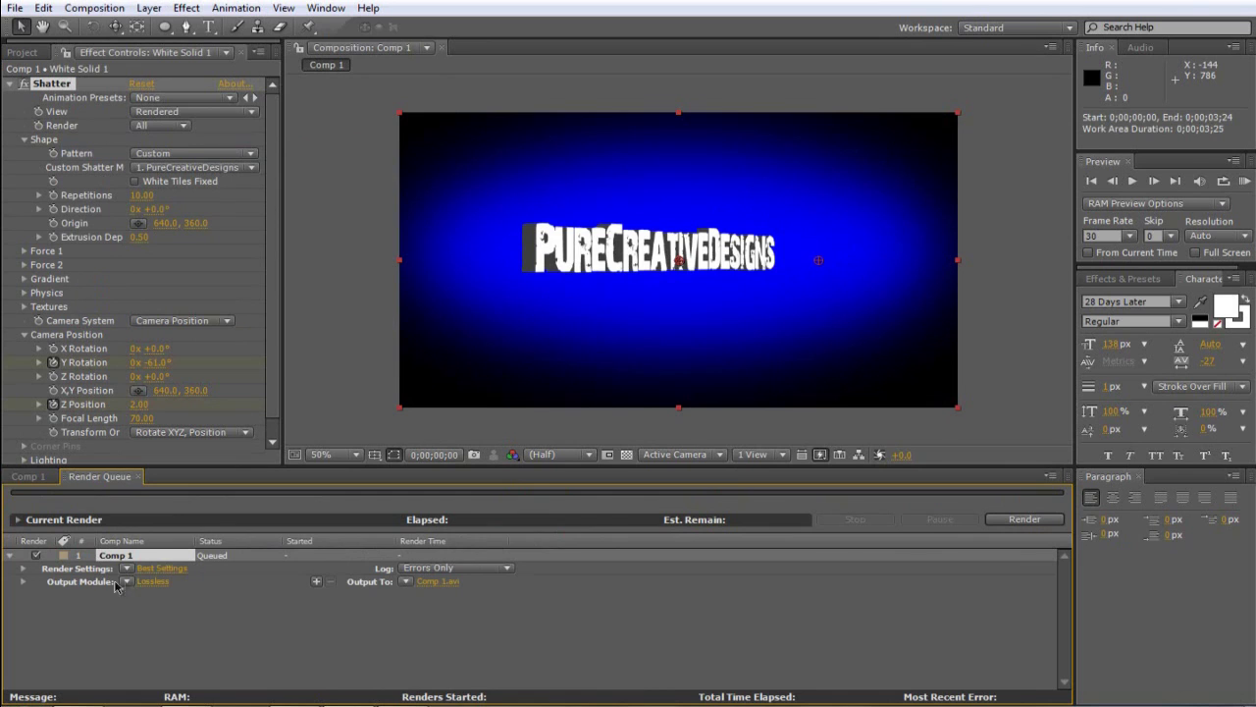
Step: Check the Comp 1.avi output destination, then return to the Comp 1 timeline
left_click(405, 581)
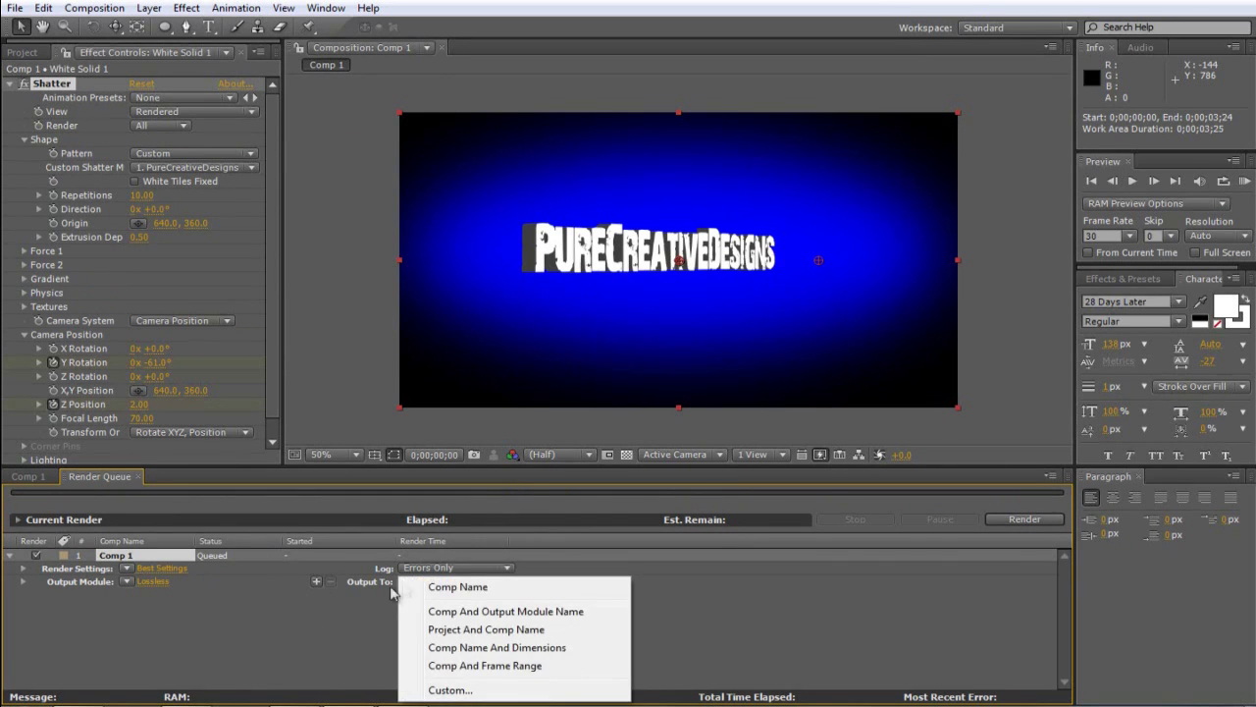
left_click(471, 589)
left_click(442, 582)
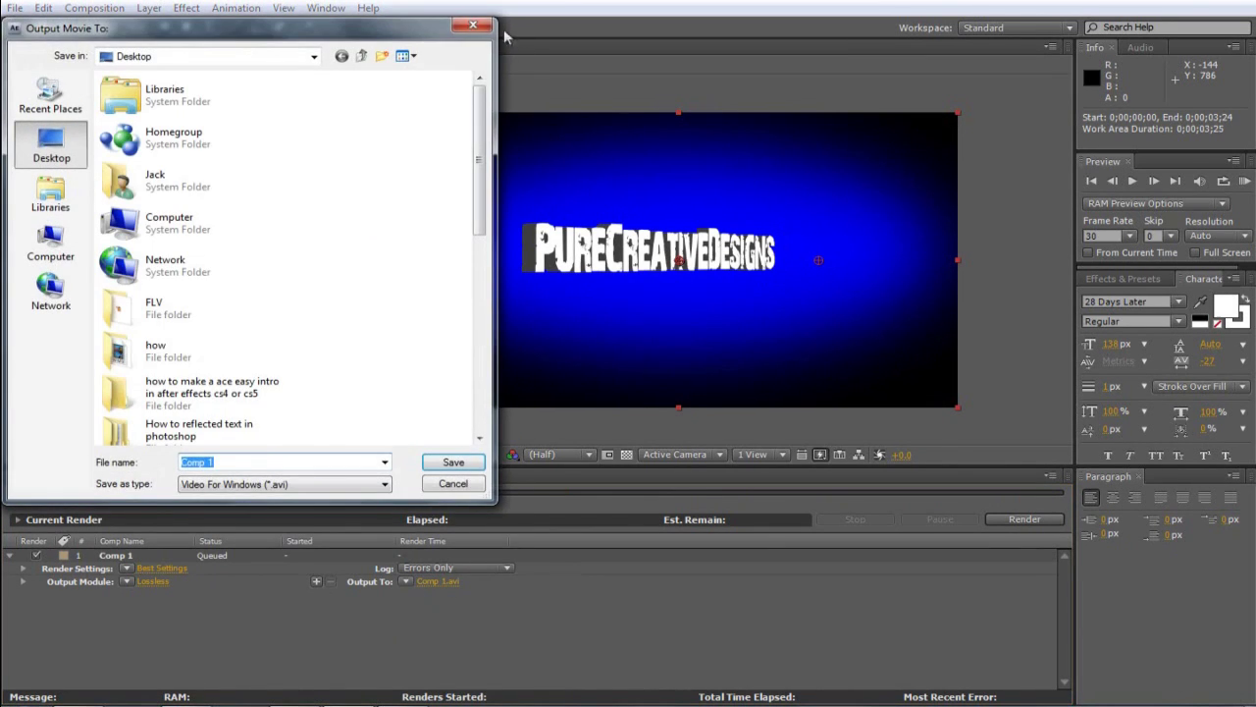
left_click(474, 25)
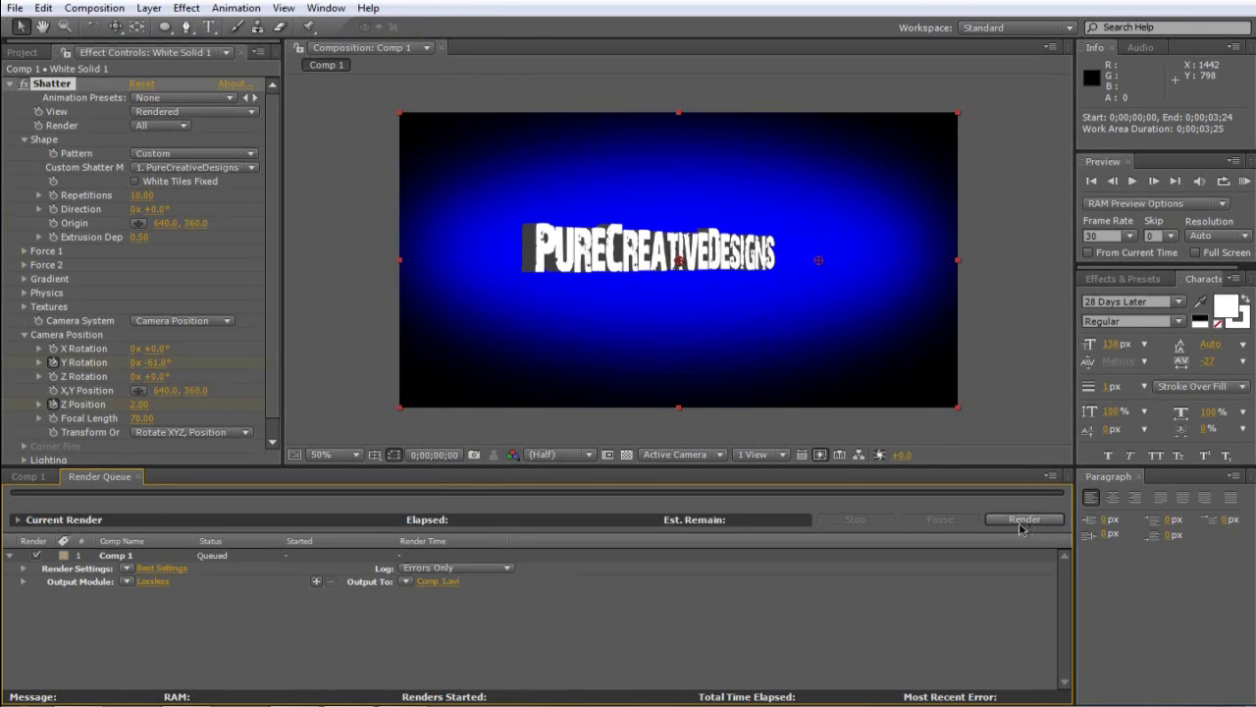
left_click(28, 476)
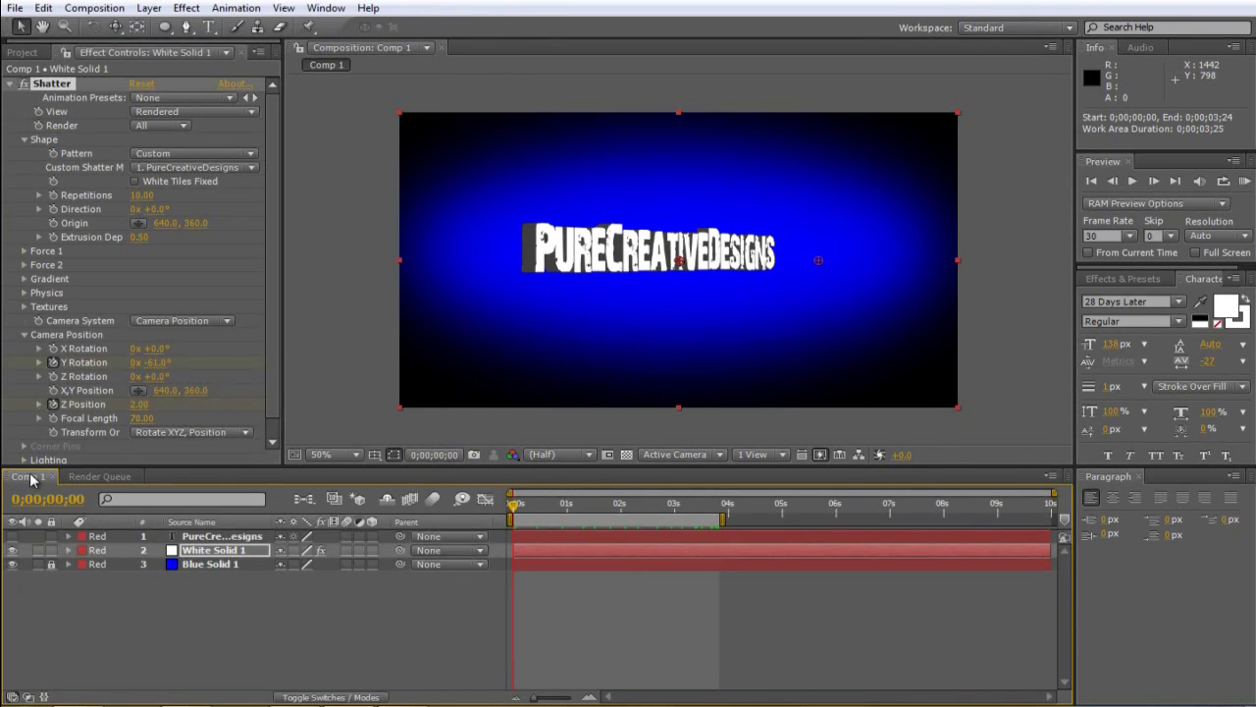